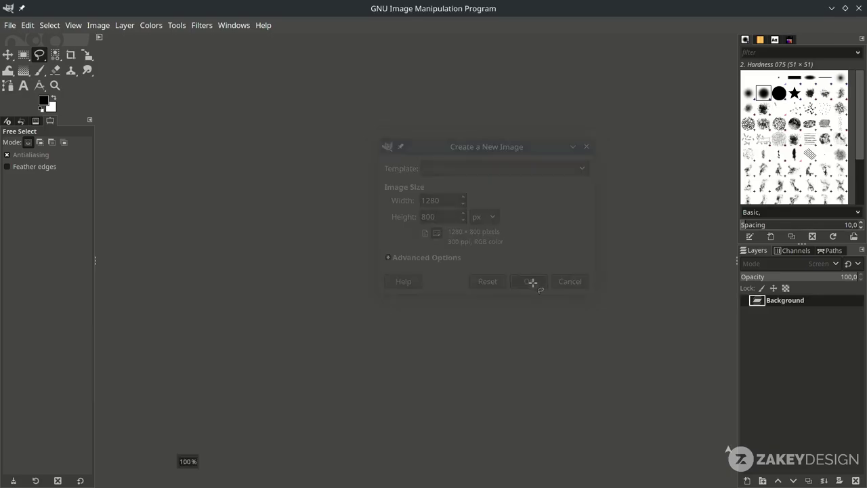
# Import file000510475827.jpg into the 1280x800 canvas as a new layer
pyautogui.click(10, 25)
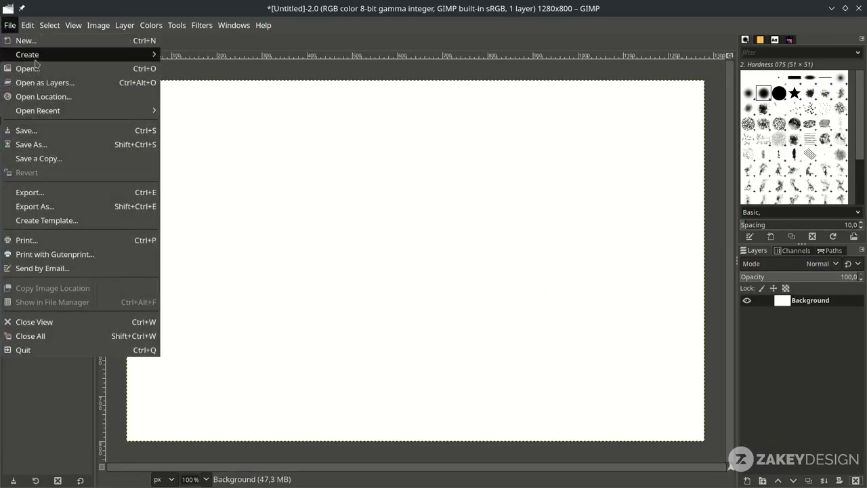
pyautogui.click(45, 83)
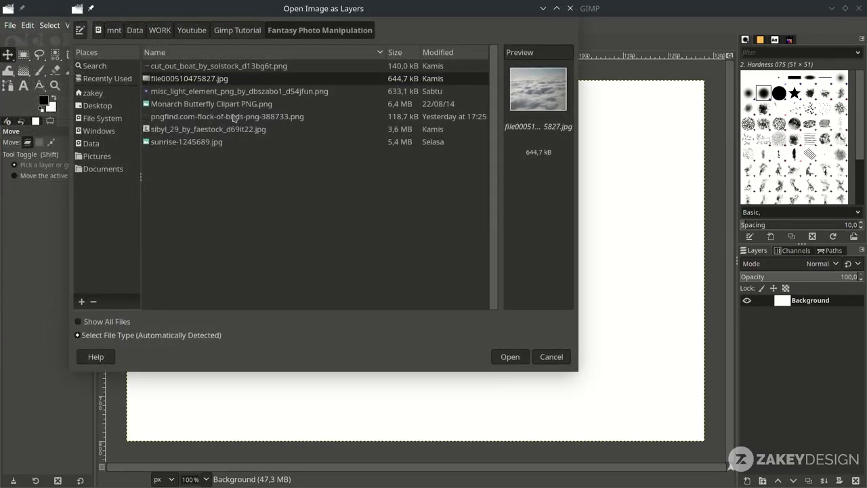
pyautogui.click(510, 356)
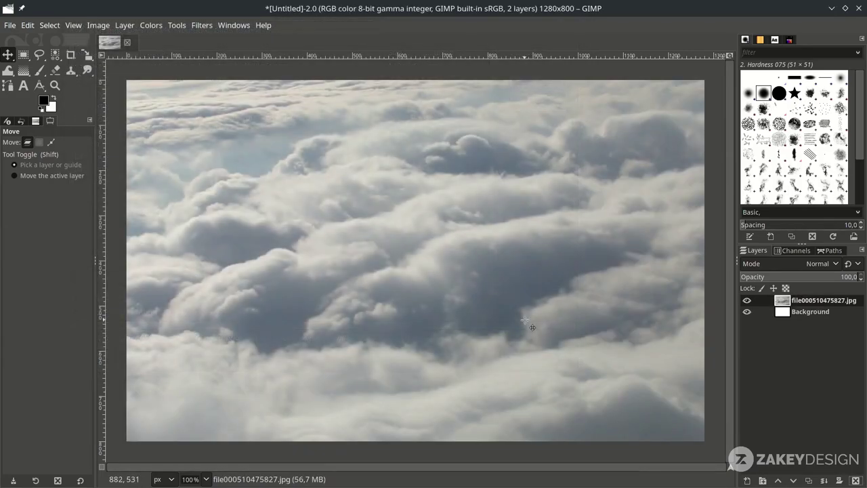
# Scale the cloud layer down until it is only slightly larger than the canvas
pyautogui.press('-')
pyautogui.press('-')
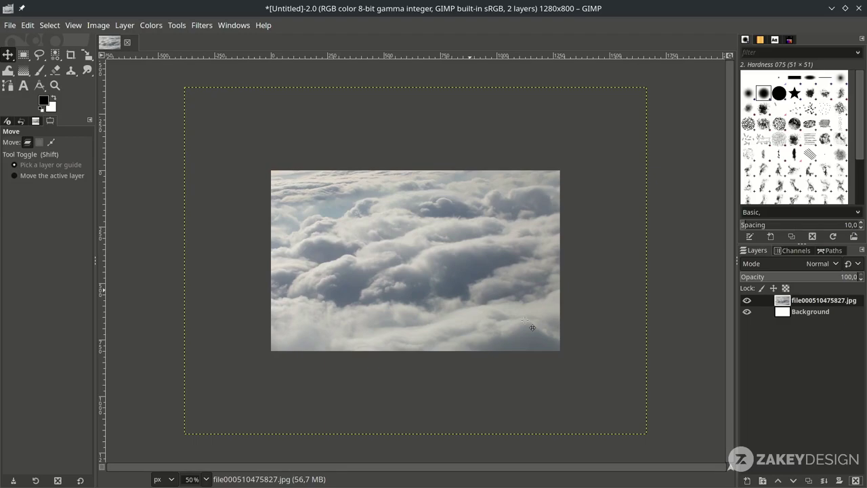
pyautogui.hotkey('shift', 's')
pyautogui.moveTo(647, 433); pyautogui.dragTo(500, 300)
pyautogui.press('Return')
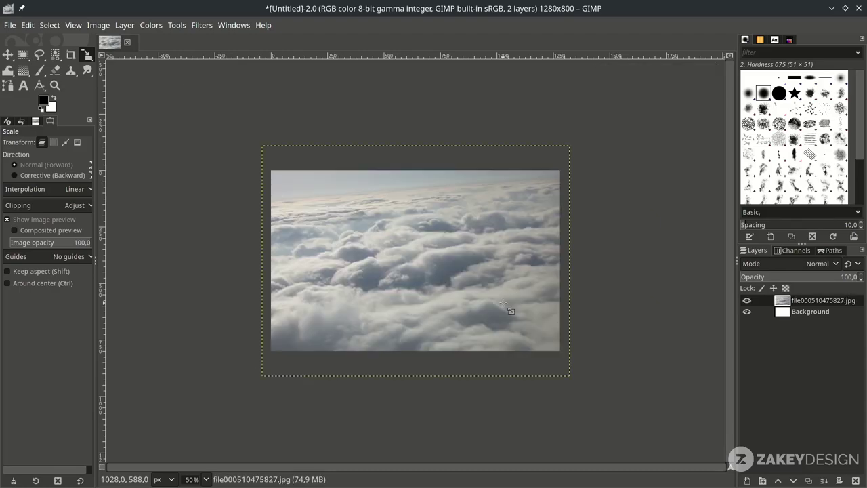
# Rotate the cloud layer by 6.34 degrees to level the horizon, and move it down to put the horizon in the canvas's upper half
pyautogui.scroll(1, 502, 302)
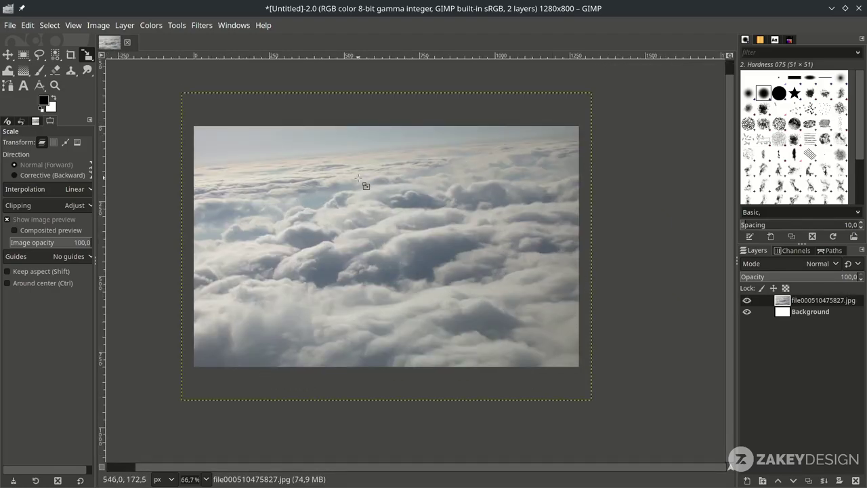
pyautogui.hotkey('shift', 'r')
pyautogui.click(563, 149)
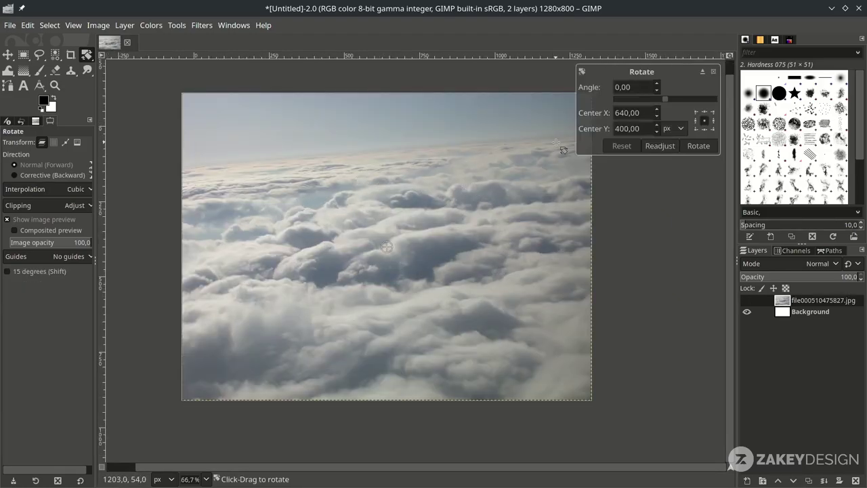
pyautogui.moveTo(567, 147); pyautogui.dragTo(580, 167)
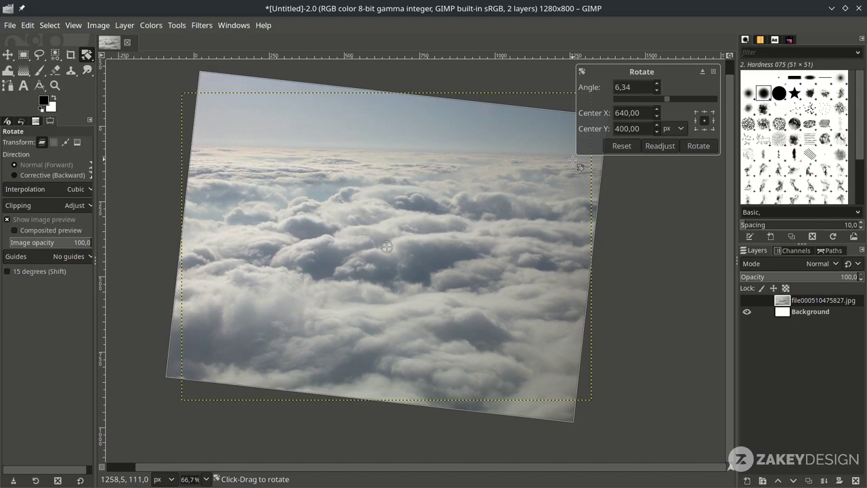
pyautogui.press('Return')
pyautogui.press('m')
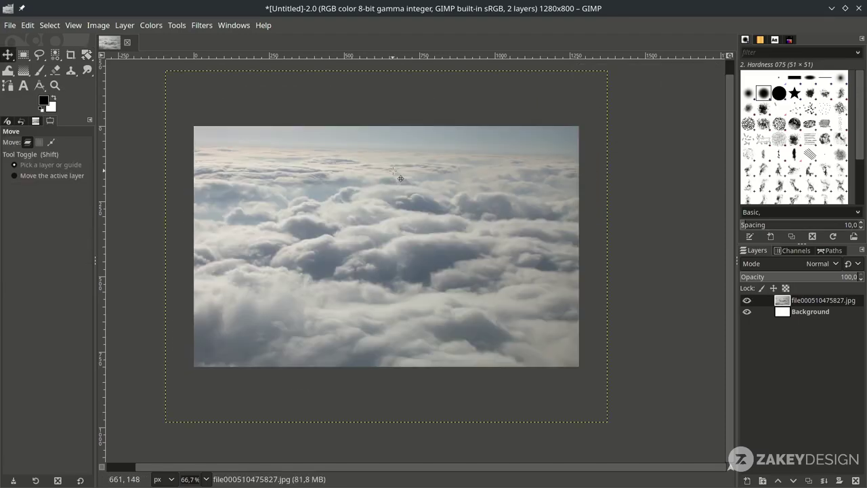
pyautogui.moveTo(391, 176); pyautogui.dragTo(393, 242)
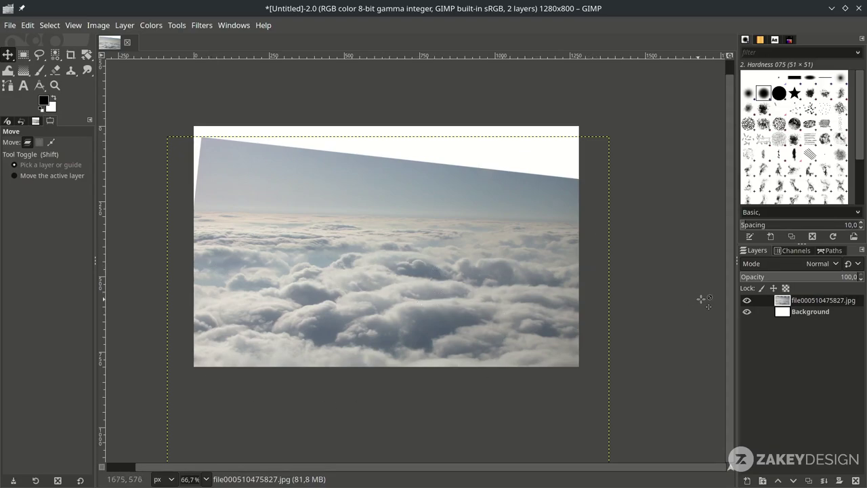
# Add a white (full opacity) layer mask to the cloud layer
pyautogui.rightClick(806, 300)
pyautogui.click(794, 222)
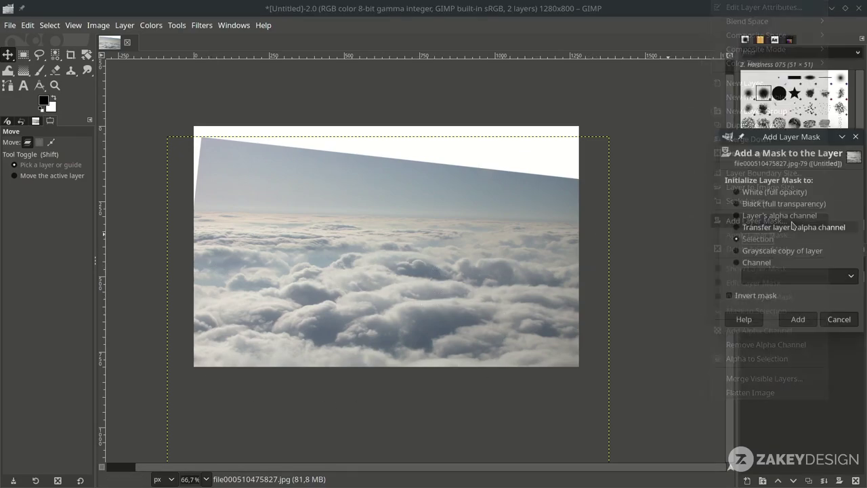
pyautogui.click(774, 192)
pyautogui.click(797, 319)
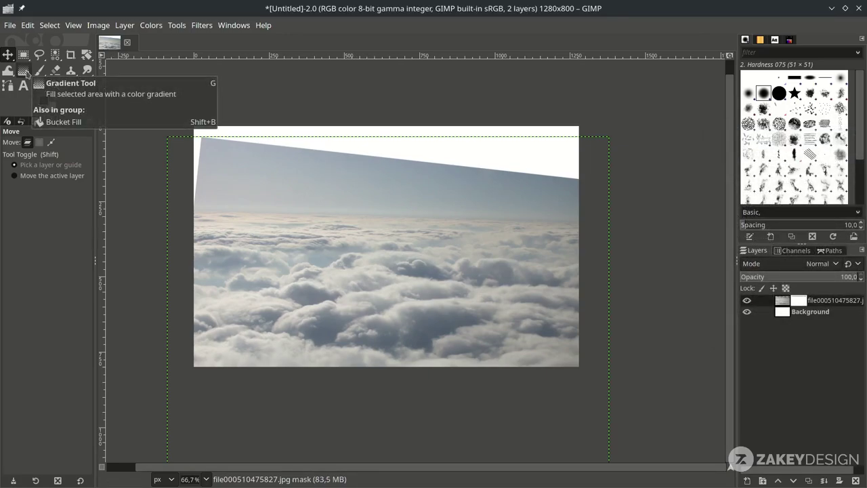
# Fade out the clouds' sky with a vertical linear black-to-white gradient about 798 px long on the mask, black at the top
pyautogui.click(25, 71)
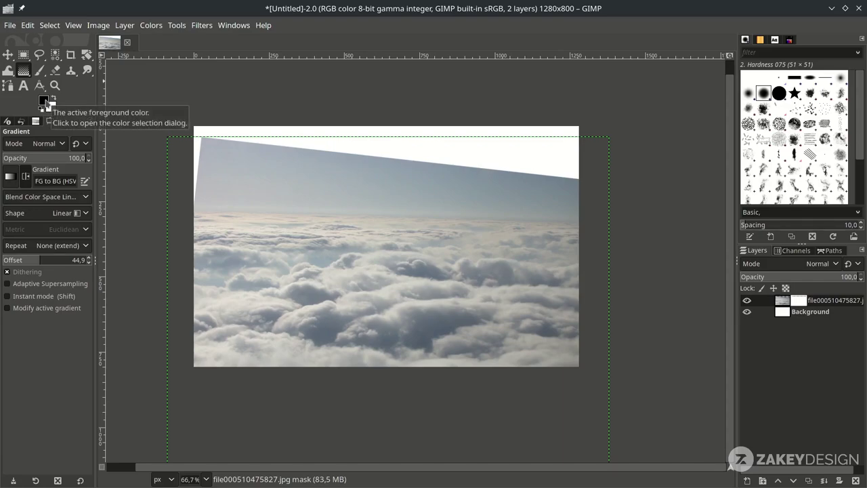
pyautogui.click(72, 214)
pyautogui.click(70, 214)
pyautogui.moveTo(377, 389); pyautogui.dragTo(378, 153)
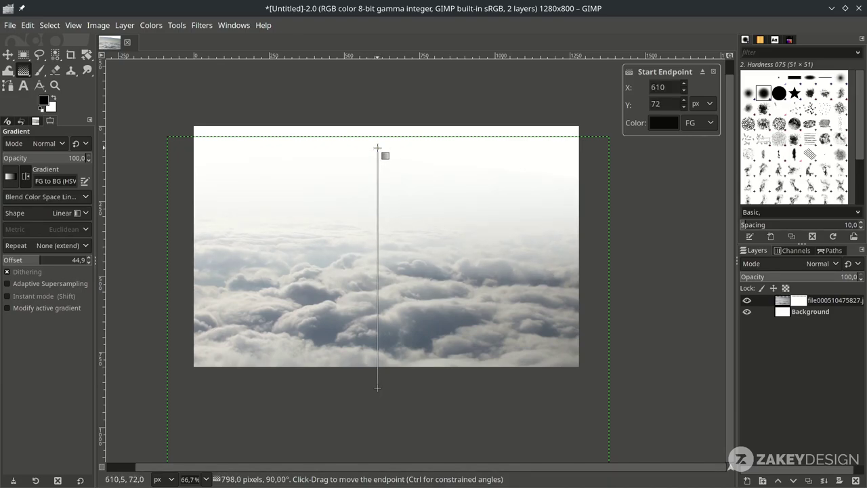
pyautogui.press('Return')
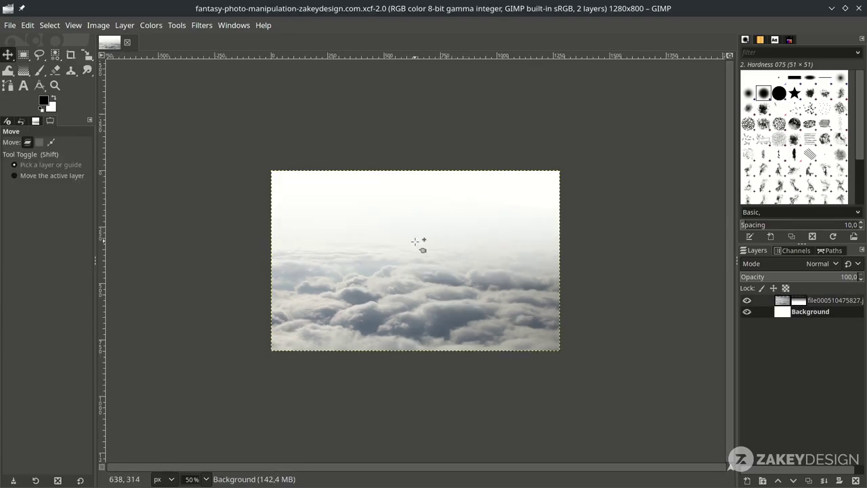
# Import sunrise-1245689.jpg as a layer between the cloud layer and the background
pyautogui.click(10, 25)
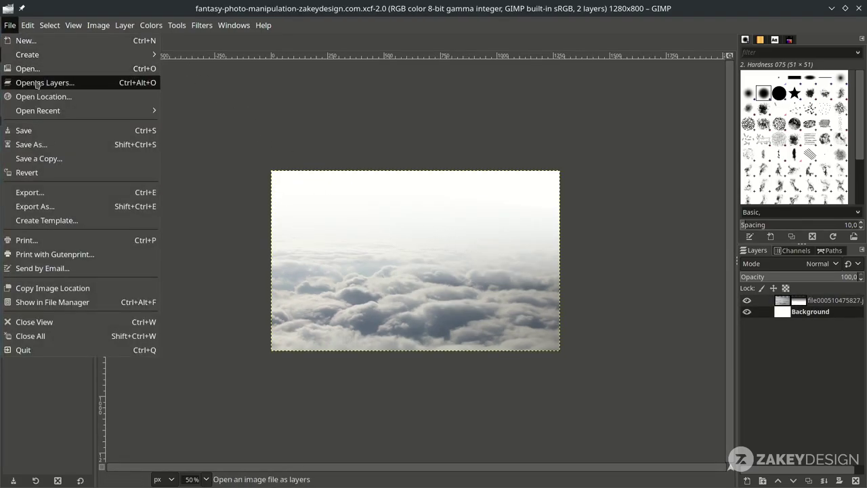
pyautogui.click(37, 83)
pyautogui.click(249, 155)
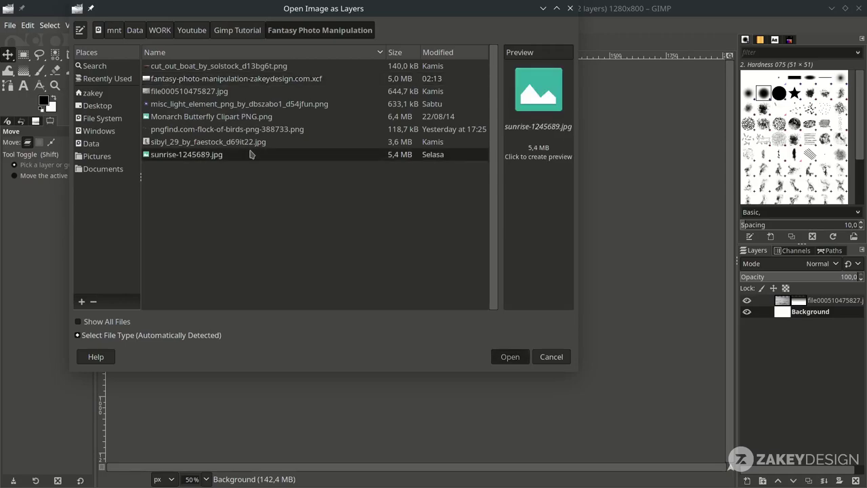
pyautogui.click(510, 356)
# Scale the sunrise layer to 2883 × 2022 pixels
pyautogui.scroll(-3, 538, 277)
pyautogui.hotkey('shift', 's')
pyautogui.click(590, 399)
pyautogui.moveTo(589, 400); pyautogui.dragTo(365, 297)
pyautogui.scroll(1, 439, 301)
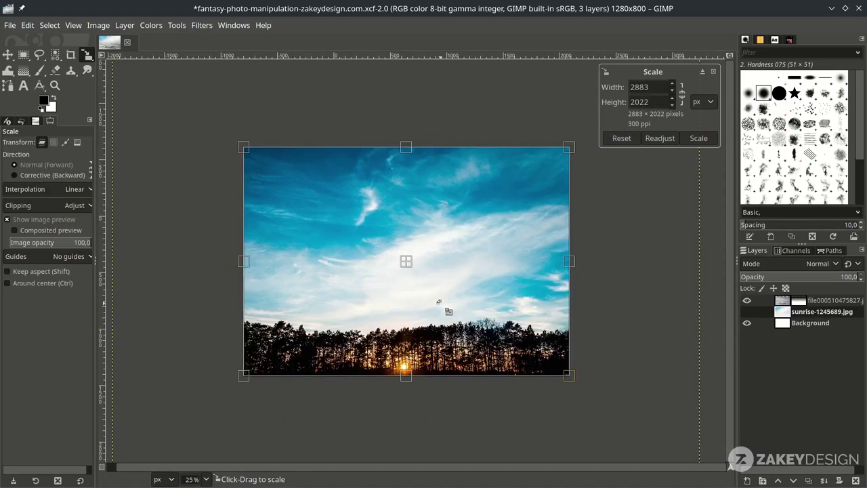
pyautogui.press('Return')
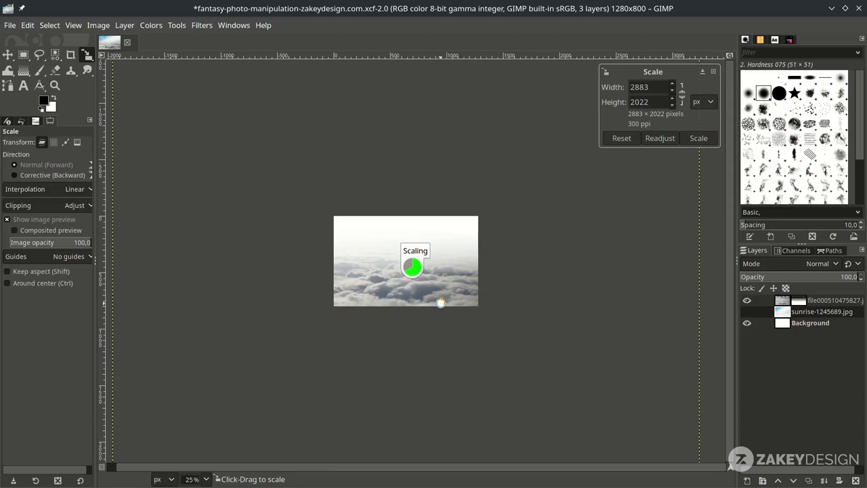
# Move the sunrise layer up by about 312 px to show its bright sky behind the clouds, and save the project
pyautogui.scroll(2, 440, 302)
pyautogui.press('m')
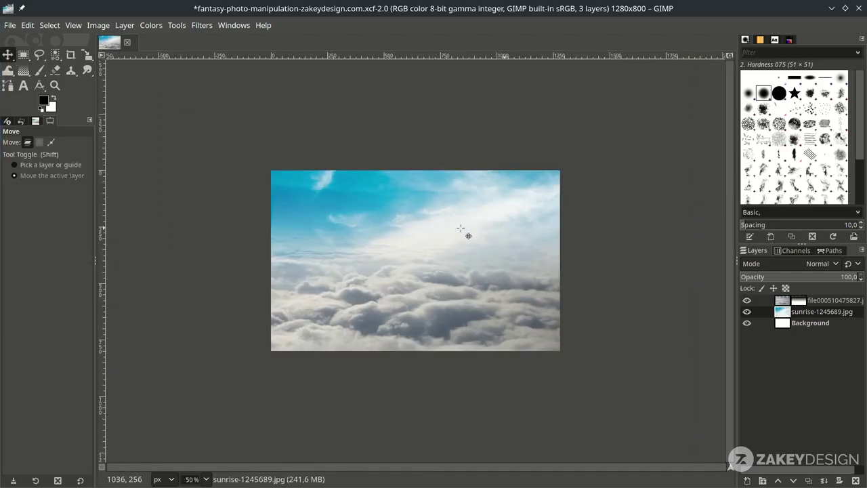
pyautogui.moveTo(485, 245); pyautogui.dragTo(484, 145)
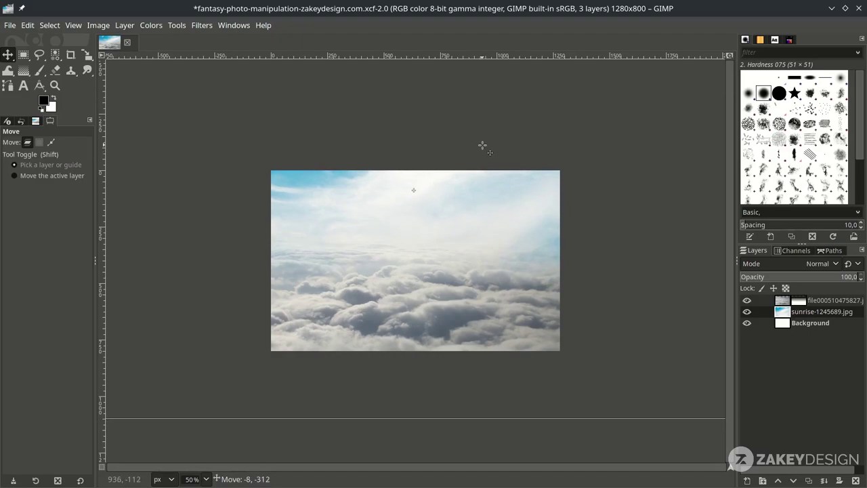
pyautogui.scroll(1, 445, 205)
pyautogui.hotkey('ctrl', 's')
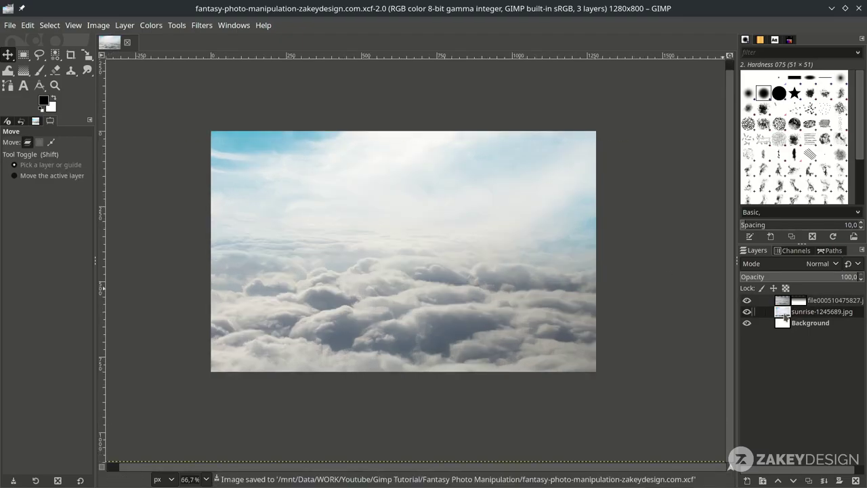
# Import cut_out_boat_by_solstock_d13bg6t.png as a layer and place it at the top of the layer stack
pyautogui.click(810, 322)
pyautogui.hotkey('shift', 's')
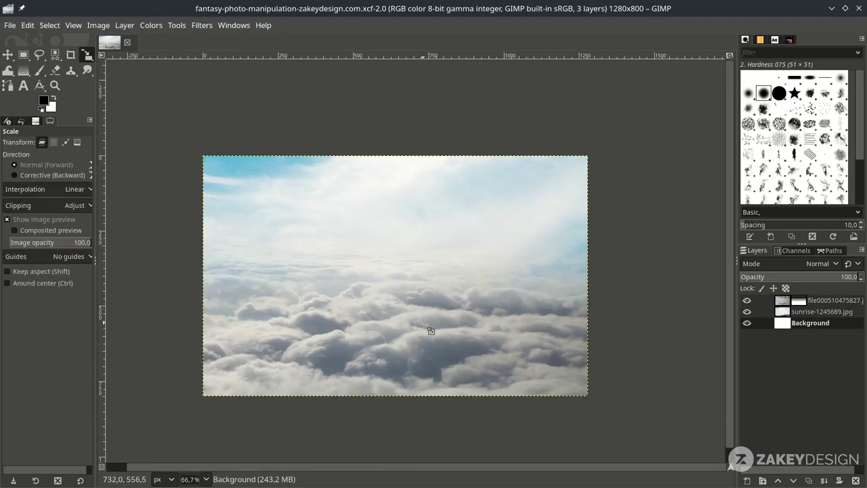
pyautogui.click(10, 25)
pyautogui.click(37, 82)
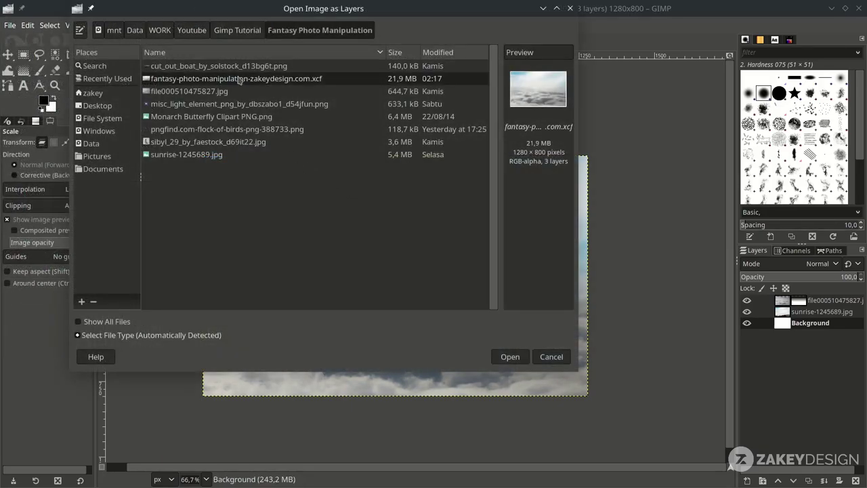
pyautogui.doubleClick(241, 66)
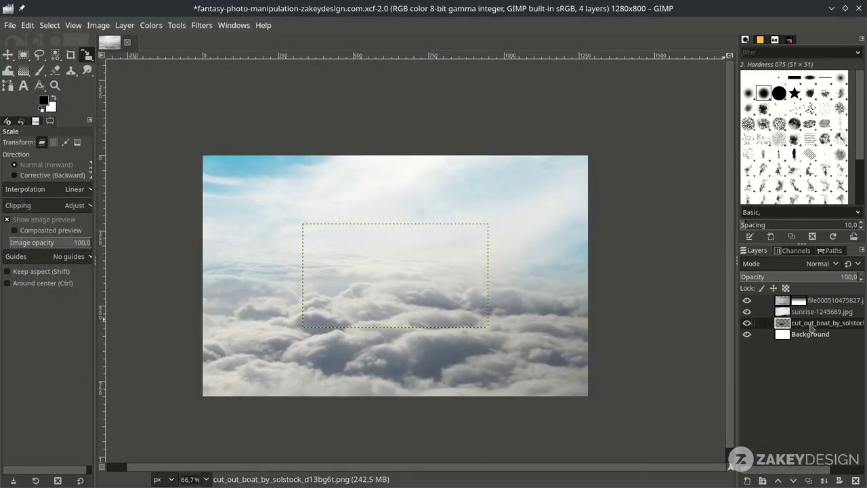
pyautogui.moveTo(811, 327); pyautogui.dragTo(836, 300)
# Move the boat slightly down and to the left so it sits lower in the clouds
pyautogui.press('g')
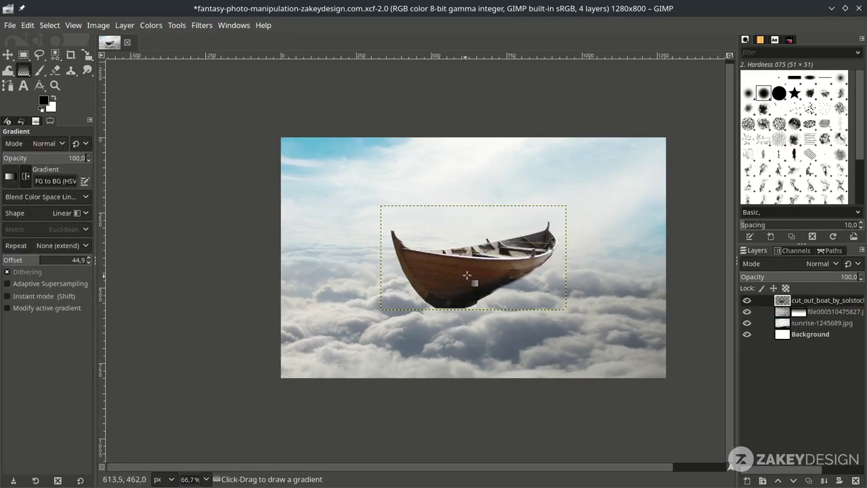
pyautogui.click(7, 54)
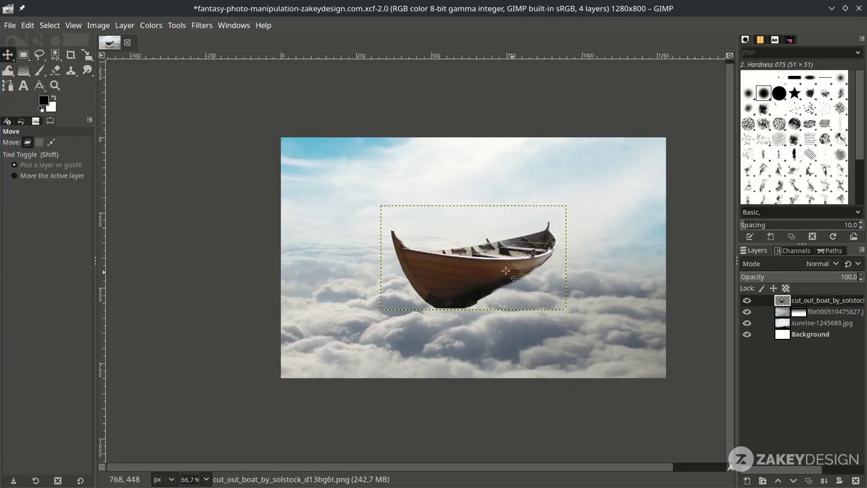
pyautogui.scroll(1, 512, 272)
pyautogui.moveTo(488, 271); pyautogui.dragTo(474, 306)
pyautogui.scroll(-1, 474, 306)
pyautogui.scroll(1, 412, 314)
pyautogui.scroll(-1, 456, 302)
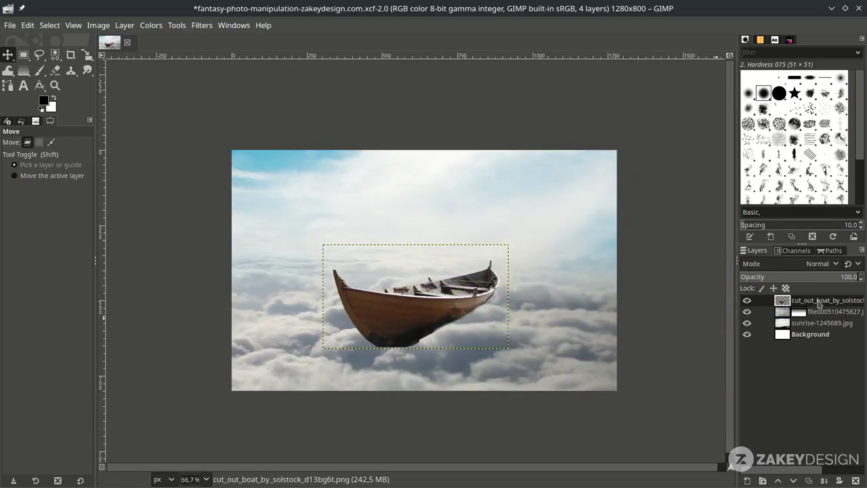
# Add a white (full opacity) layer mask to the boat layer
pyautogui.rightClick(819, 304)
pyautogui.click(787, 221)
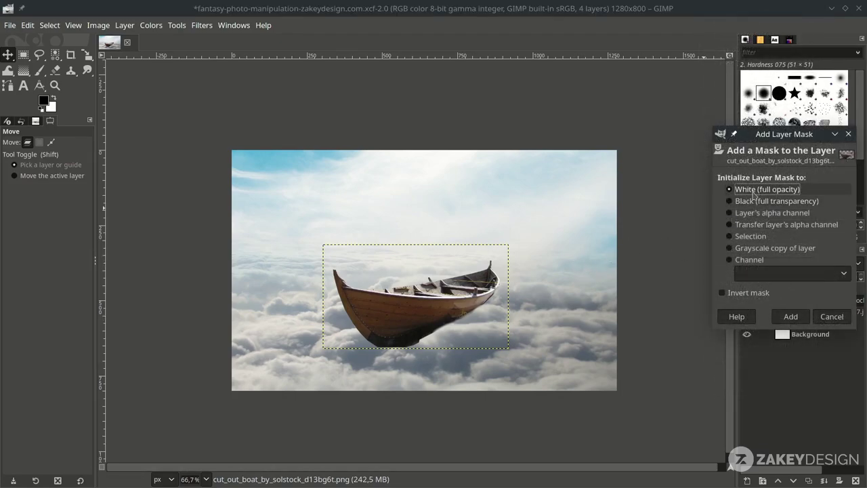
pyautogui.click(790, 317)
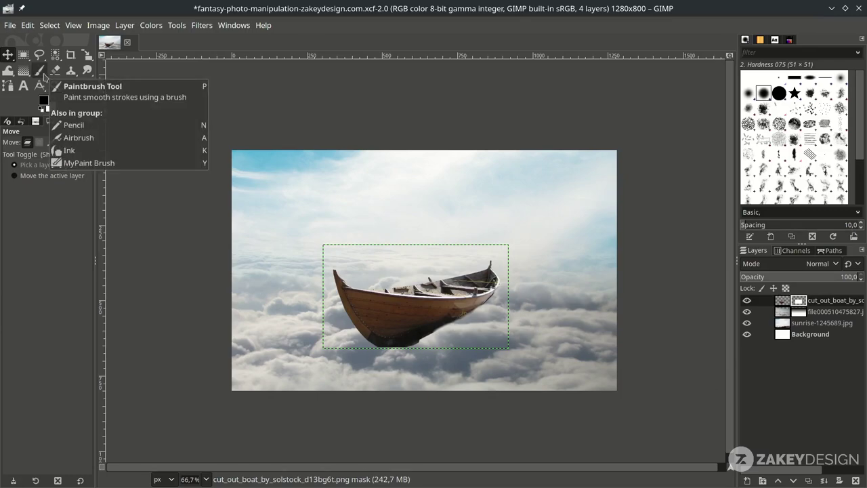
# Paint black on the boat's mask along the bottom of the hull with a soft 108 px Paintbrush to sink it into the clouds, and save
pyautogui.click(42, 74)
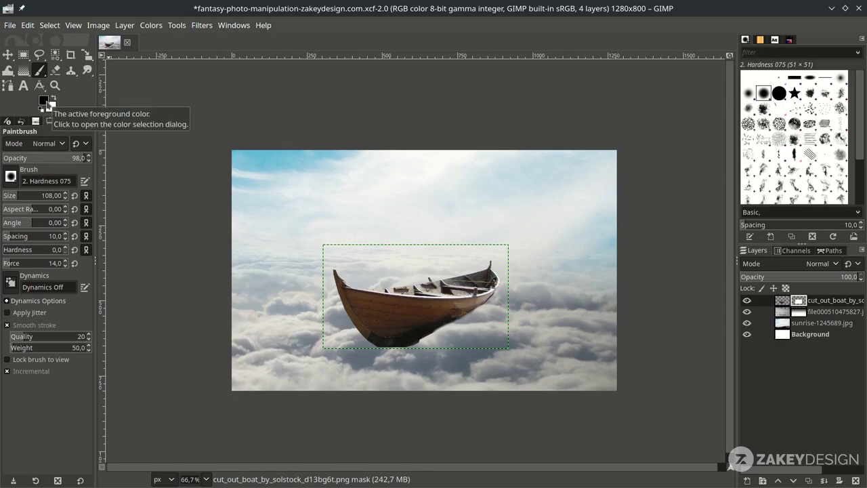
pyautogui.scroll(2, 386, 333)
pyautogui.moveTo(418, 364)
pyautogui.mouseDown()
pyautogui.moveTo(465, 333)
pyautogui.moveTo(357, 387)
pyautogui.moveTo(502, 322)
pyautogui.moveTo(379, 339)
pyautogui.moveTo(436, 319)
pyautogui.moveTo(562, 318)
pyautogui.mouseUp()
pyautogui.moveTo(531, 342); pyautogui.dragTo(467, 345)
pyautogui.scroll(1, 390, 356)
pyautogui.scroll(-1, 542, 326)
pyautogui.moveTo(657, 263); pyautogui.dragTo(662, 258)
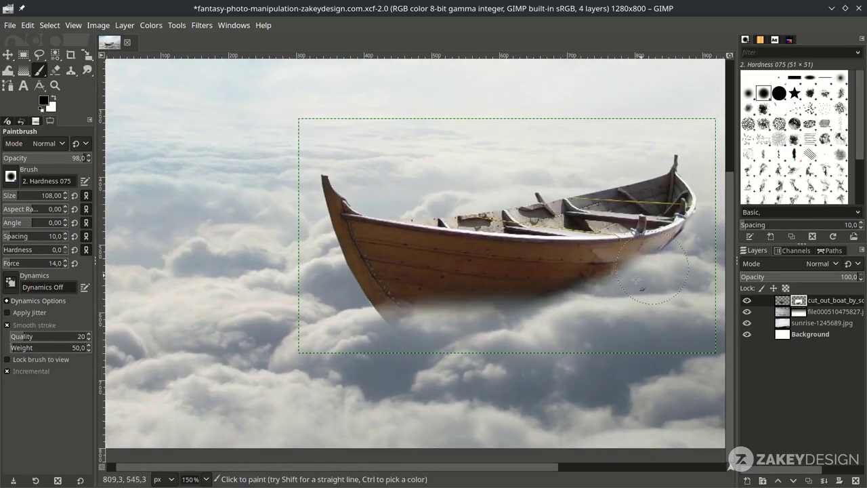
pyautogui.scroll(-2, 447, 291)
pyautogui.hotkey('ctrl', 's')
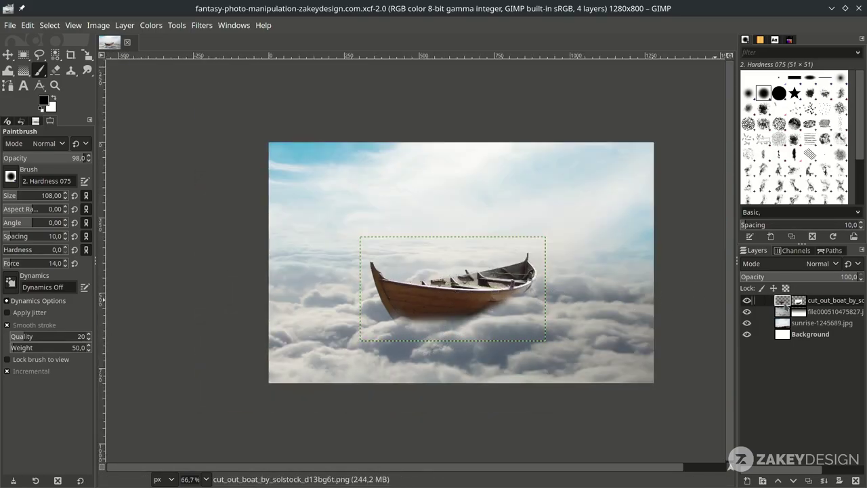
# Darken the boat layer with Curves by placing a point at input 94, output 80, and save the file
pyautogui.click(151, 25)
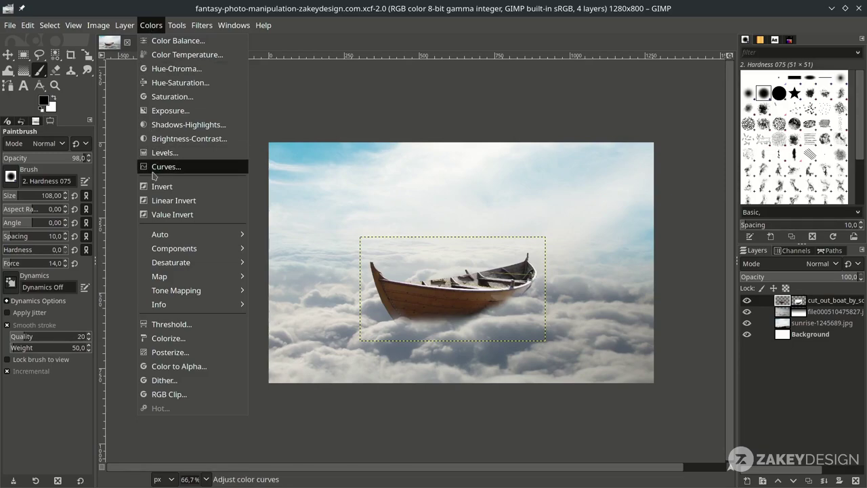
pyautogui.click(163, 166)
pyautogui.moveTo(658, 226); pyautogui.dragTo(649, 239)
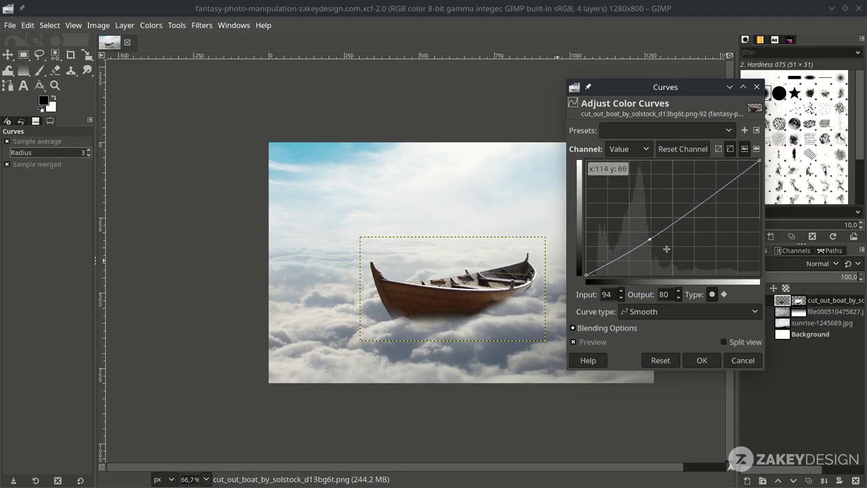
pyautogui.click(701, 360)
pyautogui.click(782, 311)
pyautogui.hotkey('ctrl', 's')
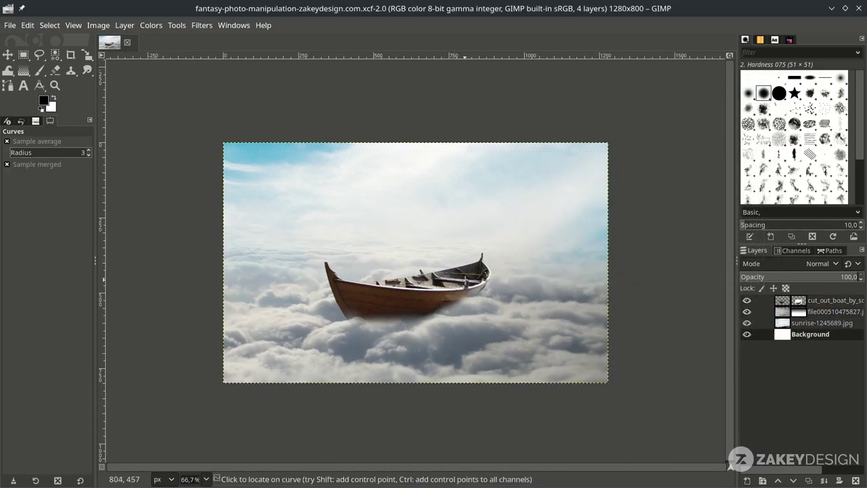
# Open sibyl_29_by_faestock_d69it22.jpg as a separate image, convert it to the built-in sRGB profile, and duplicate its layer
pyautogui.click(10, 25)
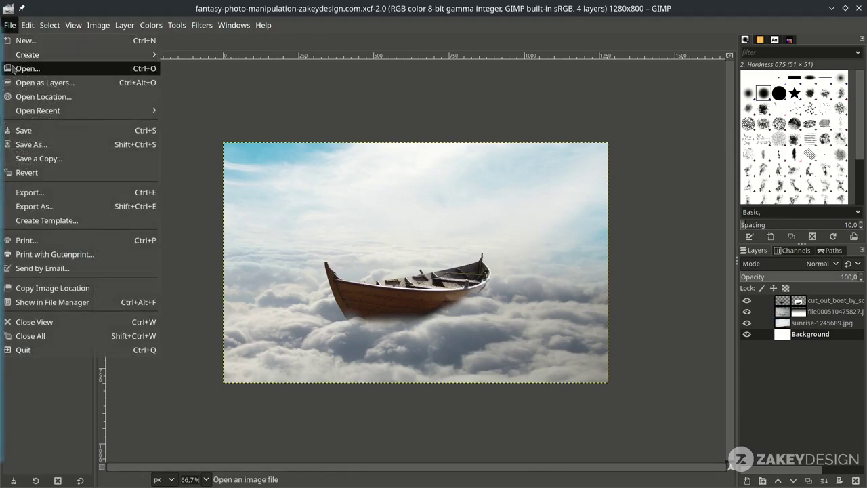
pyautogui.click(27, 68)
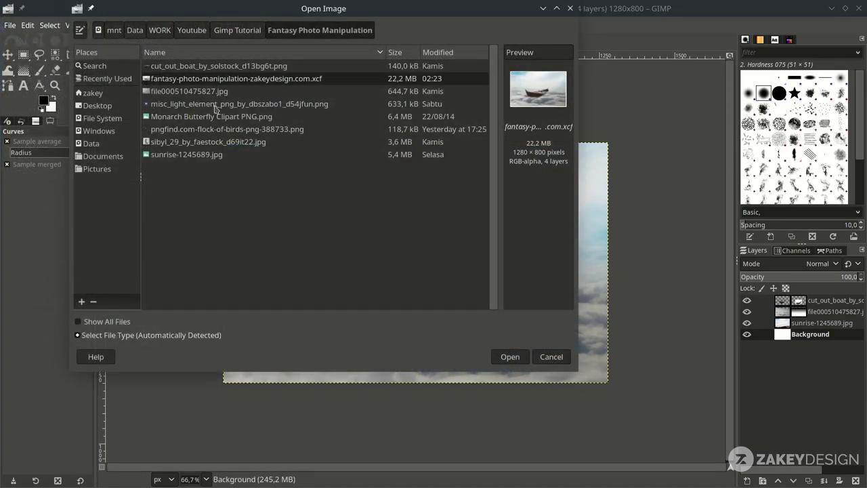
pyautogui.doubleClick(207, 143)
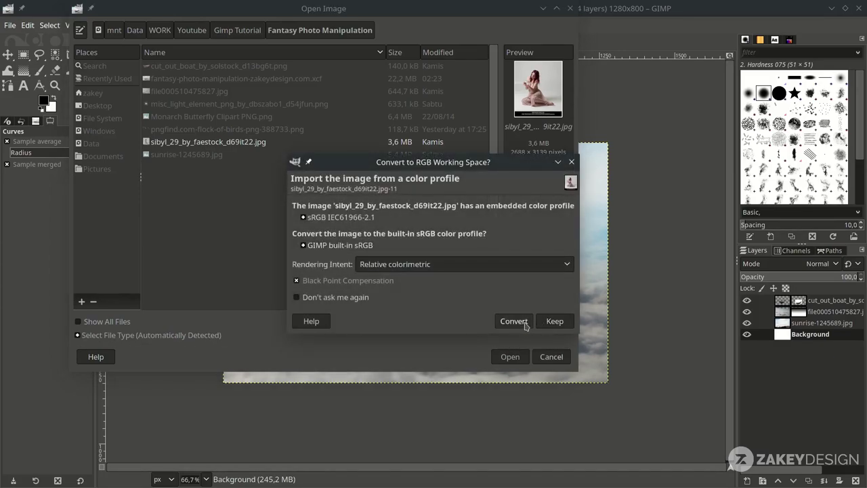
pyautogui.click(525, 323)
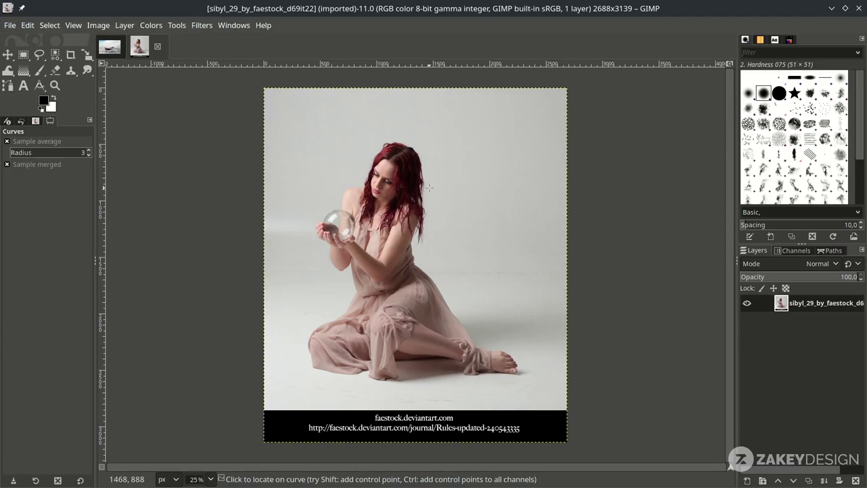
pyautogui.moveTo(395, 269); pyautogui.dragTo(378, 270)
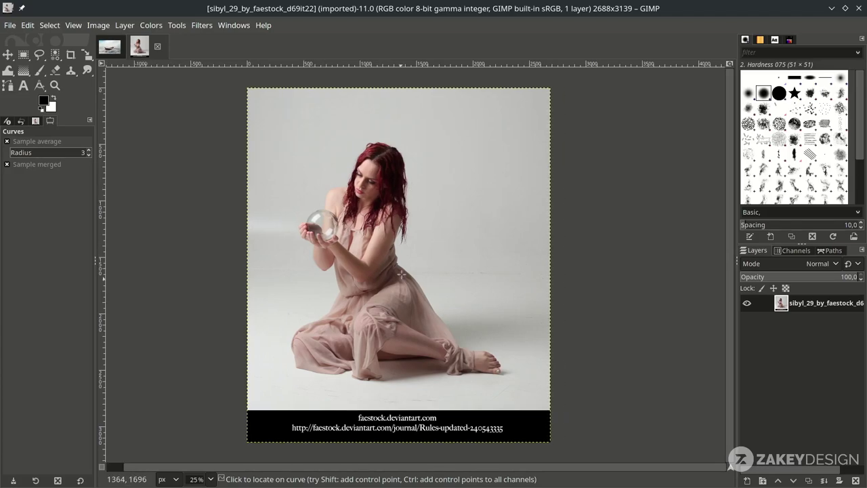
pyautogui.scroll(2, 392, 222)
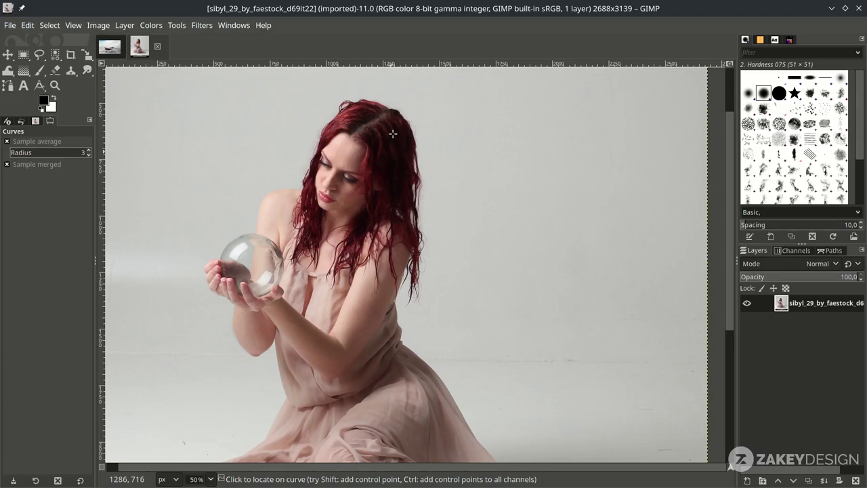
pyautogui.scroll(-2, 348, 314)
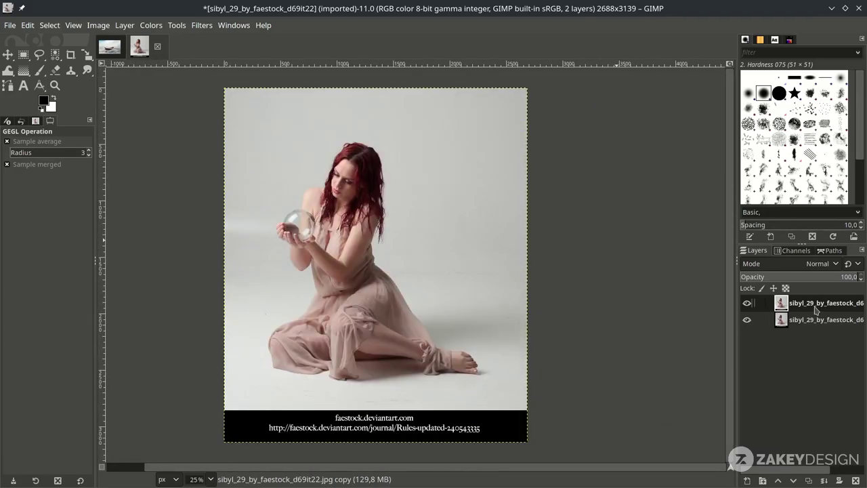
# Desaturate the duplicated photo layer using the Luminance mode
pyautogui.click(151, 25)
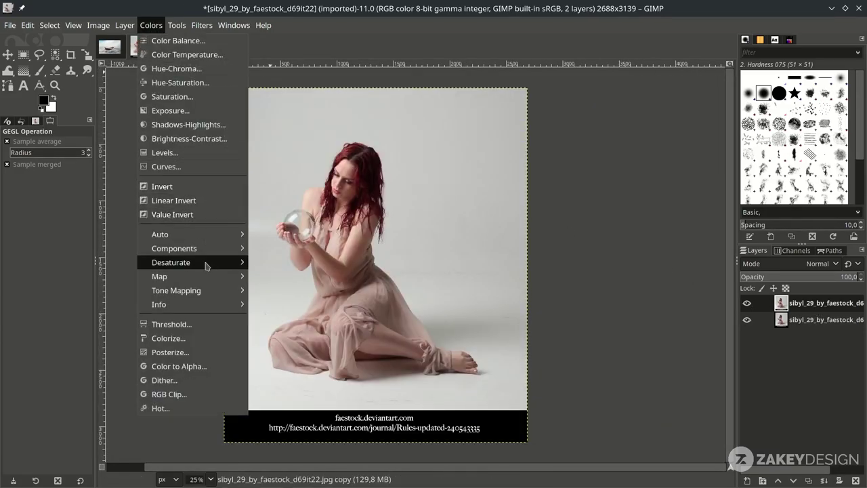
pyautogui.moveTo(215, 264)
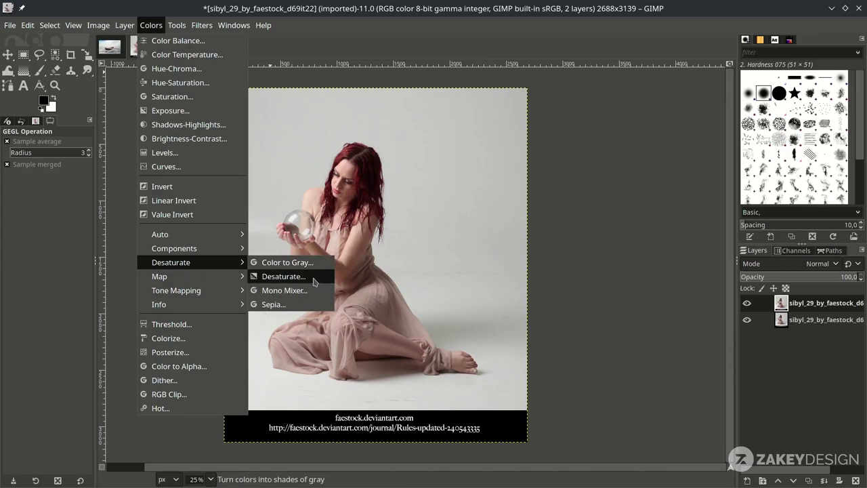
pyautogui.click(283, 276)
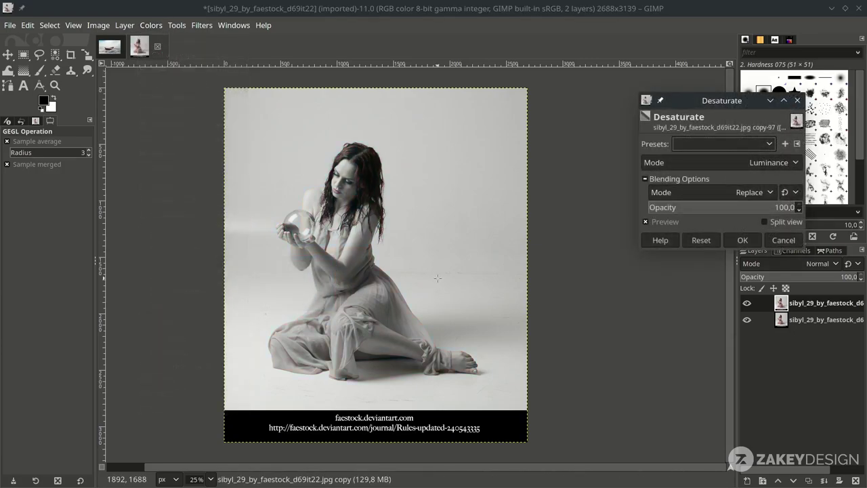
pyautogui.click(743, 240)
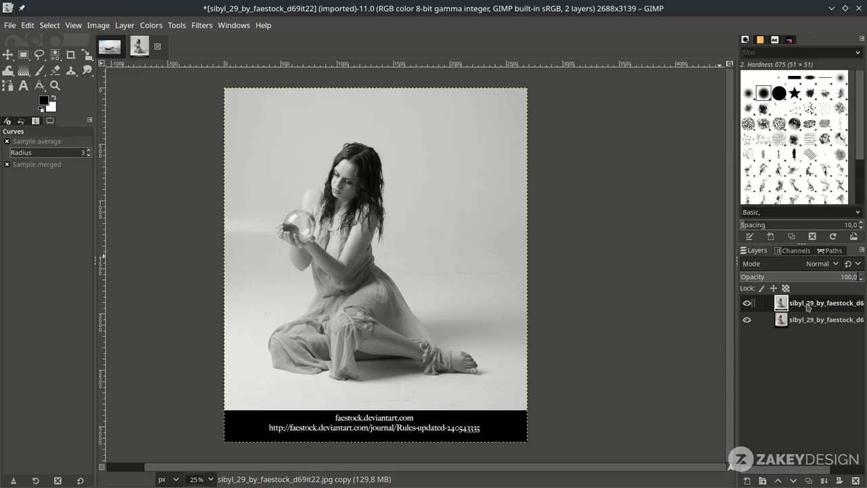
# Strongly darken the desaturated layer with Curves by setting a point at input 164, output 15
pyautogui.click(151, 25)
pyautogui.click(201, 168)
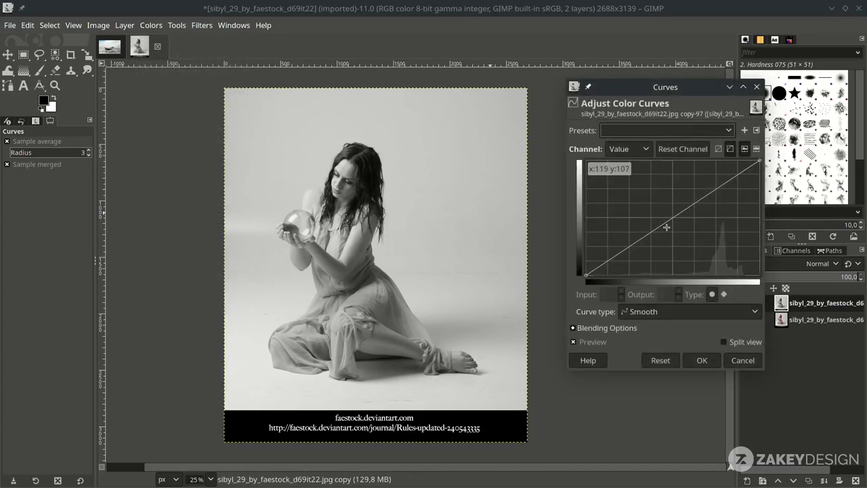
pyautogui.moveTo(666, 228); pyautogui.dragTo(698, 269)
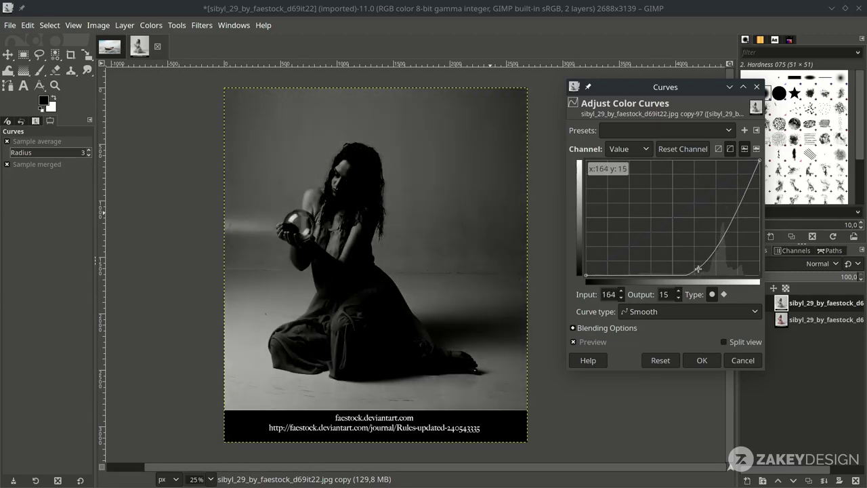
pyautogui.click(702, 361)
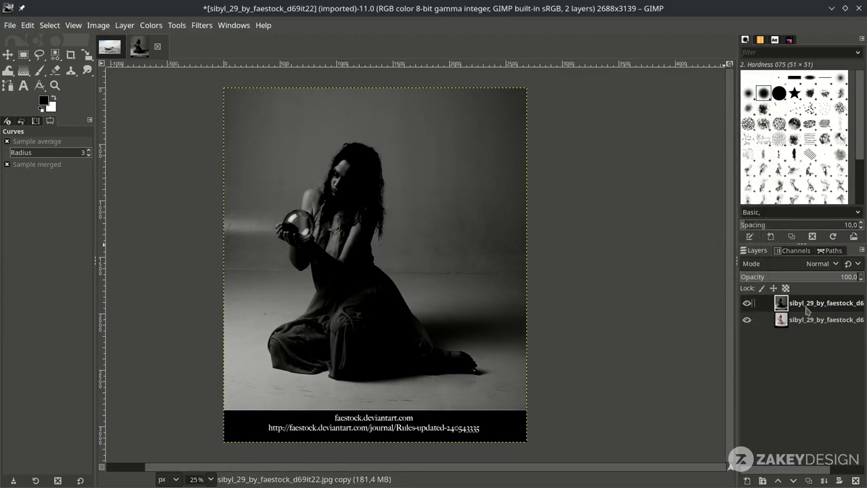
# Invert the darkened copy's colours and check the woman's edges against the background
pyautogui.click(150, 26)
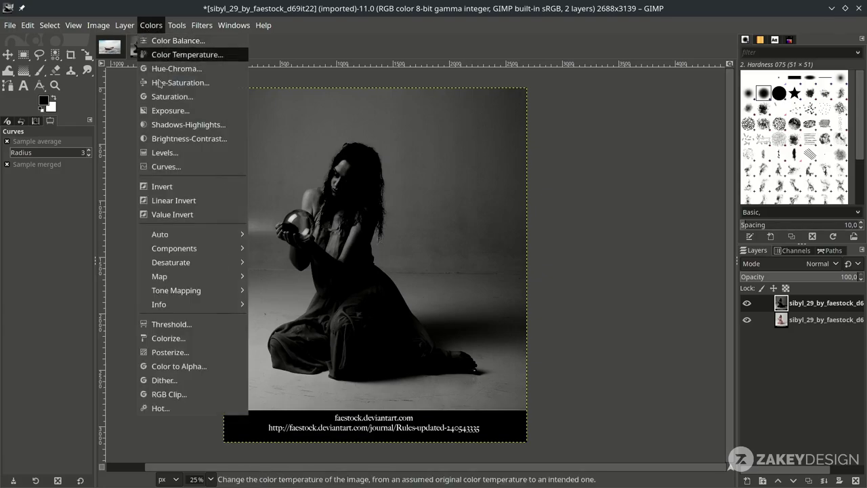
pyautogui.click(192, 187)
pyautogui.scroll(1, 315, 266)
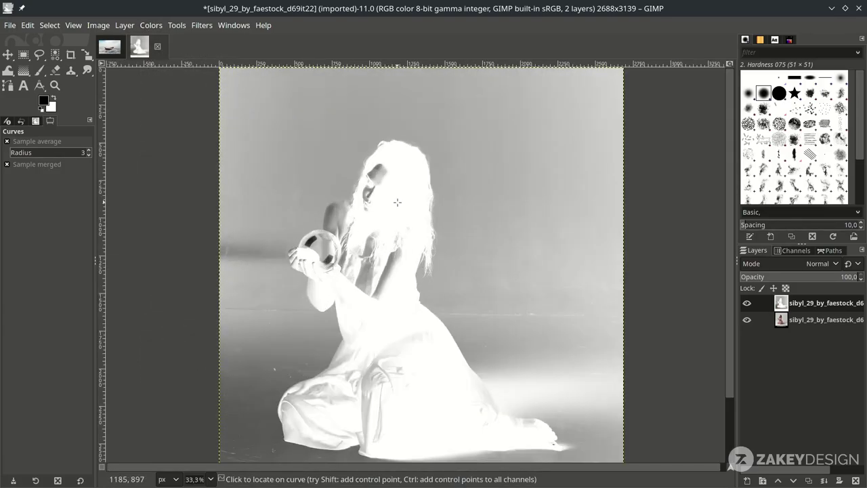
pyautogui.scroll(1, 352, 213)
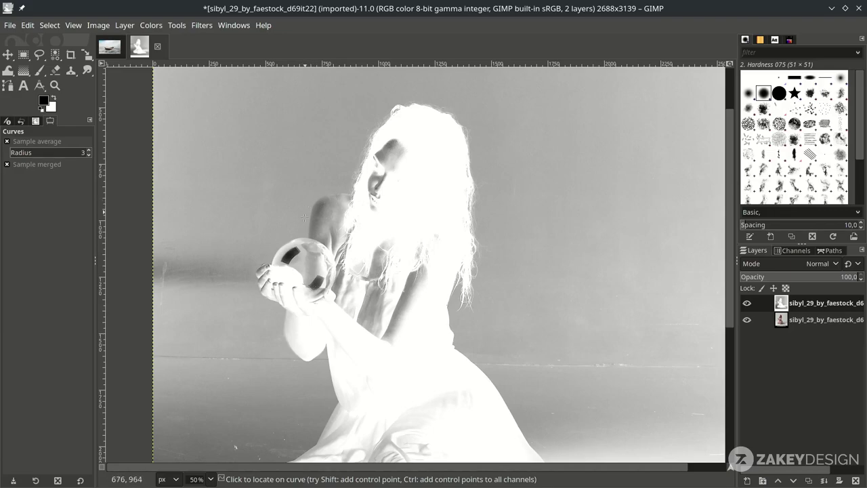
pyautogui.scroll(-5, 318, 298)
pyautogui.scroll(-2, 393, 322)
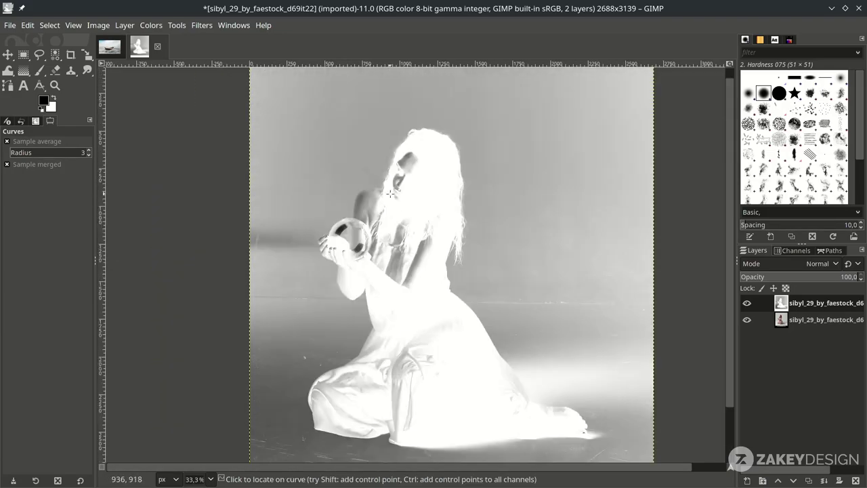
# Start a path with the Paths tool at the hair and trace the shoulder and upper arm down to the crystal ball
pyautogui.scroll(3, 392, 183)
pyautogui.press('b')
pyautogui.scroll(4, 393, 203)
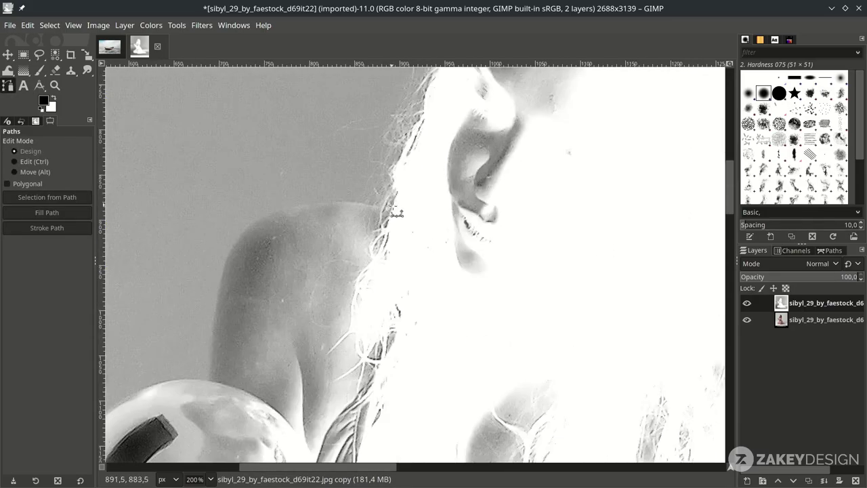
pyautogui.click(402, 208)
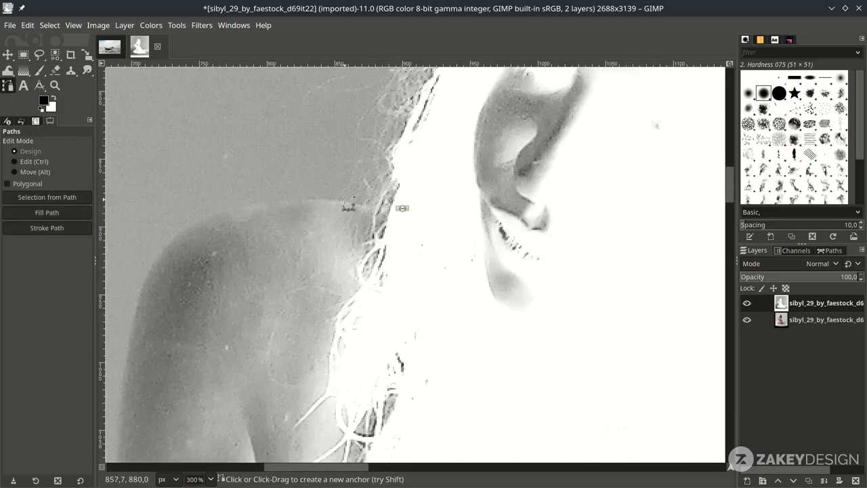
pyautogui.moveTo(185, 229); pyautogui.dragTo(147, 254)
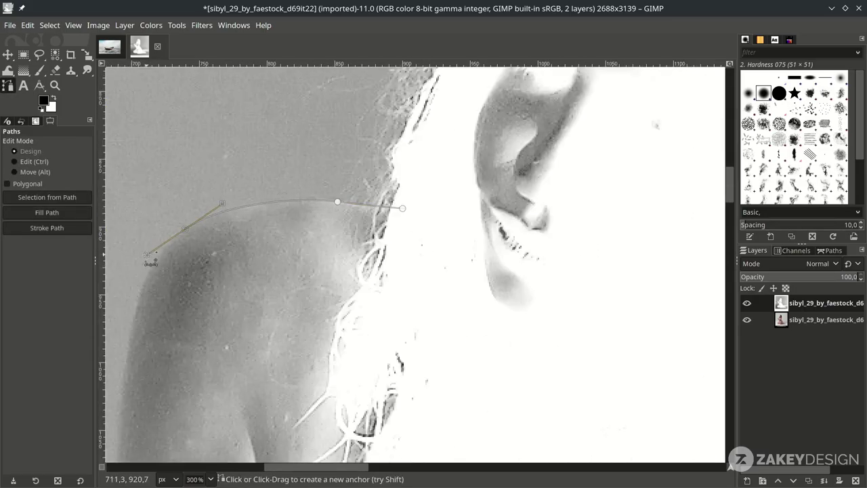
pyautogui.hscroll(-1, 147, 261)
pyautogui.scroll(-1, 148, 262)
pyautogui.moveTo(273, 335); pyautogui.dragTo(275, 350)
pyautogui.click(274, 372)
# Continue the path around the crystal ball's outer edge and along the fingers to the underside of the hand
pyautogui.scroll(-2, 274, 372)
pyautogui.scroll(-4, 275, 372)
pyautogui.moveTo(192, 198); pyautogui.dragTo(153, 229)
pyautogui.click(162, 252)
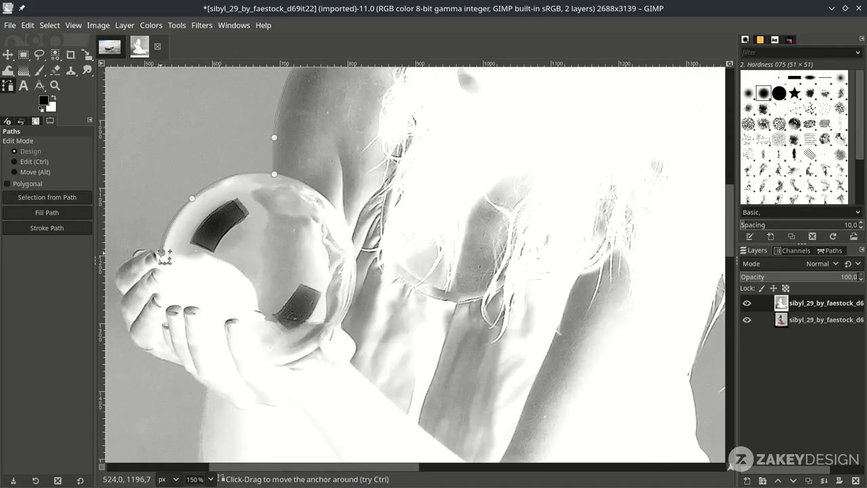
pyautogui.scroll(5, 164, 256)
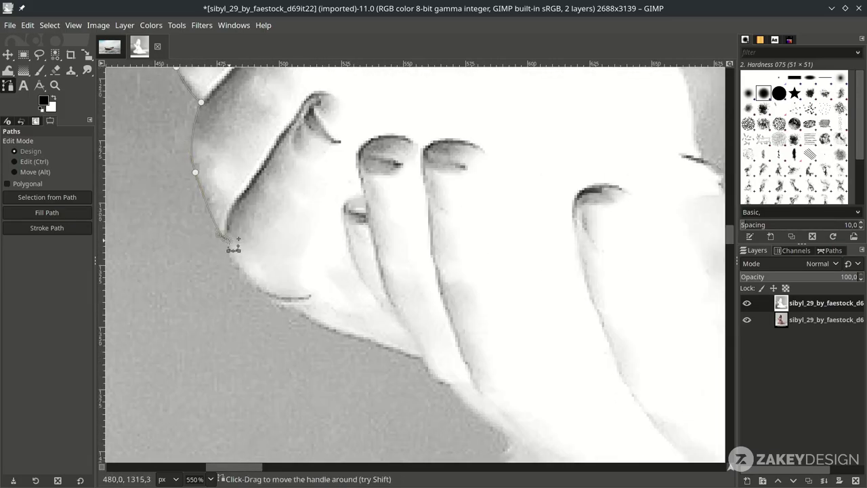
pyautogui.click(300, 310)
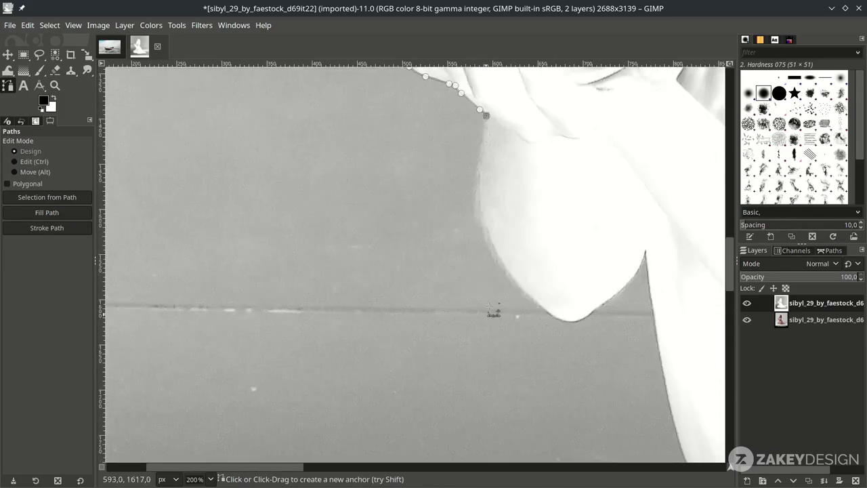
# Trace the path around the forearm and elbow up to the notch where the arm meets the dress
pyautogui.moveTo(481, 197); pyautogui.dragTo(485, 222)
pyautogui.scroll(2, 541, 299)
pyautogui.moveTo(537, 302); pyautogui.dragTo(560, 323)
pyautogui.moveTo(609, 340); pyautogui.dragTo(634, 339)
pyautogui.hscroll(1, 634, 339)
pyautogui.scroll(2, 542, 292)
pyautogui.moveTo(474, 315); pyautogui.dragTo(500, 296)
pyautogui.moveTo(595, 210); pyautogui.dragTo(628, 168)
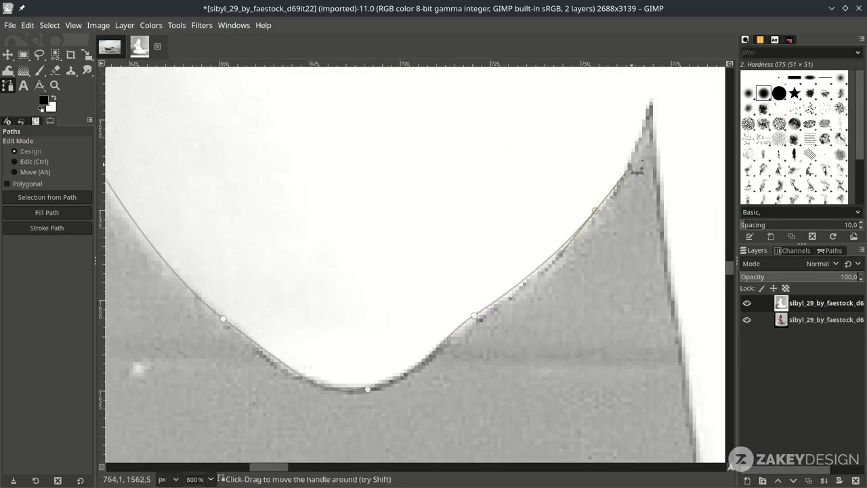
pyautogui.click(651, 101)
# Extend the path from the elbow notch down the front edge of the dress towards the lap
pyautogui.scroll(-3, 651, 101)
pyautogui.moveTo(521, 267); pyautogui.dragTo(530, 320)
pyautogui.scroll(-4, 530, 321)
pyautogui.moveTo(573, 256); pyautogui.dragTo(588, 271)
pyautogui.scroll(-2, 584, 269)
pyautogui.click(492, 311)
pyautogui.scroll(-5, 482, 317)
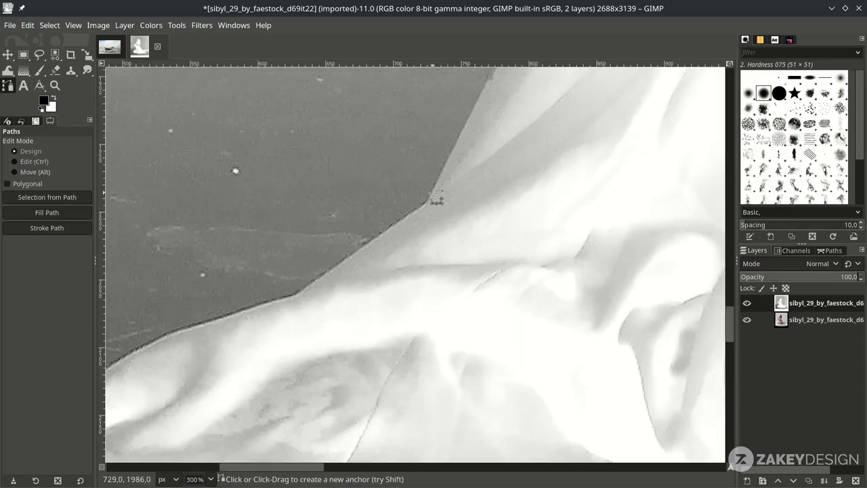
# Trace the path along the outstretched skirt and down its outer edge to the lower front corner of the hem
pyautogui.hscroll(-2, 460, 285)
pyautogui.scroll(-1, 461, 285)
pyautogui.scroll(1, 460, 285)
pyautogui.hscroll(2, 518, 217)
pyautogui.scroll(2, 514, 217)
pyautogui.hscroll(-3, 423, 187)
pyautogui.moveTo(397, 250); pyautogui.dragTo(336, 308)
pyautogui.scroll(-1, 359, 257)
pyautogui.scroll(-4, 362, 251)
pyautogui.hscroll(-2, 366, 251)
pyautogui.scroll(-4, 334, 304)
pyautogui.moveTo(327, 274); pyautogui.dragTo(356, 337)
pyautogui.scroll(-4, 379, 298)
pyautogui.scroll(-4, 391, 278)
pyautogui.moveTo(411, 210); pyautogui.dragTo(432, 273)
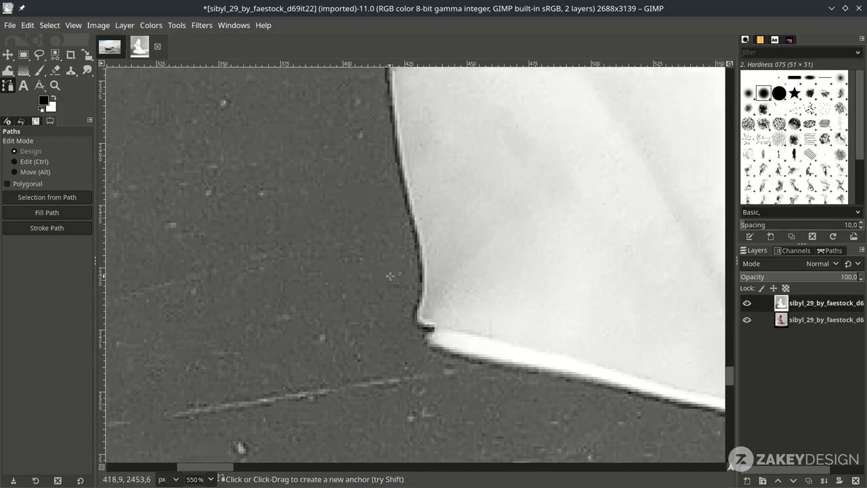
pyautogui.moveTo(421, 319); pyautogui.dragTo(426, 342)
# Continue the path along the bottom hem of the dress and around the fold beneath the knee
pyautogui.scroll(-2, 426, 339)
pyautogui.hscroll(4, 426, 339)
pyautogui.moveTo(410, 314); pyautogui.dragTo(542, 350)
pyautogui.hscroll(6, 548, 365)
pyautogui.scroll(-2, 550, 377)
pyautogui.click(310, 286)
pyautogui.moveTo(547, 295); pyautogui.dragTo(617, 284)
pyautogui.hscroll(8, 621, 284)
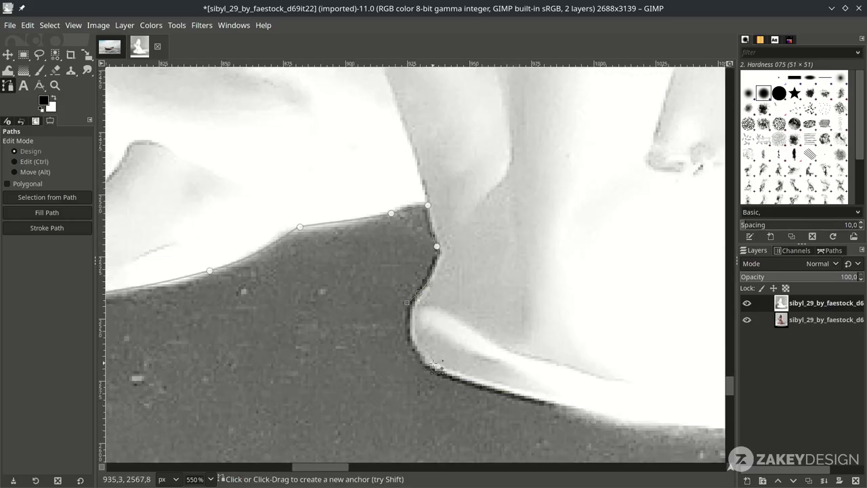
pyautogui.moveTo(547, 404); pyautogui.dragTo(575, 414)
# Trace the path under the extended leg, along the foot and around the toes
pyautogui.scroll(-4, 548, 400)
pyautogui.moveTo(420, 304); pyautogui.dragTo(467, 296)
pyautogui.moveTo(563, 297); pyautogui.dragTo(586, 298)
pyautogui.moveTo(447, 298)
pyautogui.mouseDown()
pyautogui.moveTo(493, 304)
pyautogui.moveTo(498, 263)
pyautogui.mouseUp()
pyautogui.scroll(2, 505, 258)
pyautogui.moveTo(505, 255); pyautogui.dragTo(508, 238)
pyautogui.scroll(2, 506, 223)
pyautogui.scroll(-5, 400, 202)
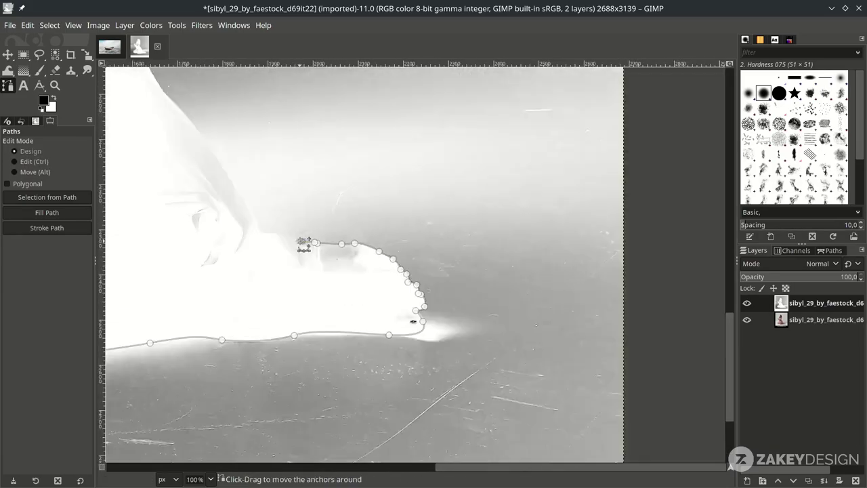
# Continue the path over the ankle and up the back edge of the skirt to the waist
pyautogui.scroll(3, 301, 242)
pyautogui.moveTo(537, 235); pyautogui.dragTo(512, 234)
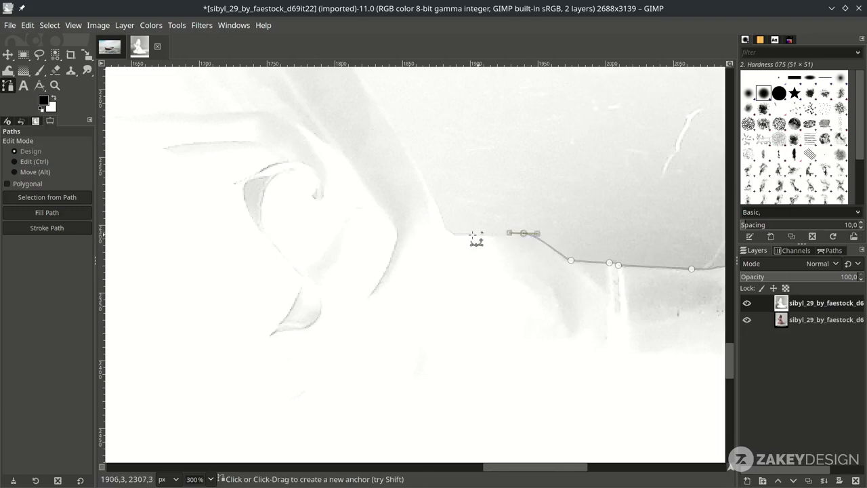
pyautogui.scroll(-2, 512, 234)
pyautogui.click(422, 359)
pyautogui.click(371, 289)
pyautogui.click(629, 420)
pyautogui.click(512, 239)
pyautogui.moveTo(424, 253); pyautogui.dragTo(393, 233)
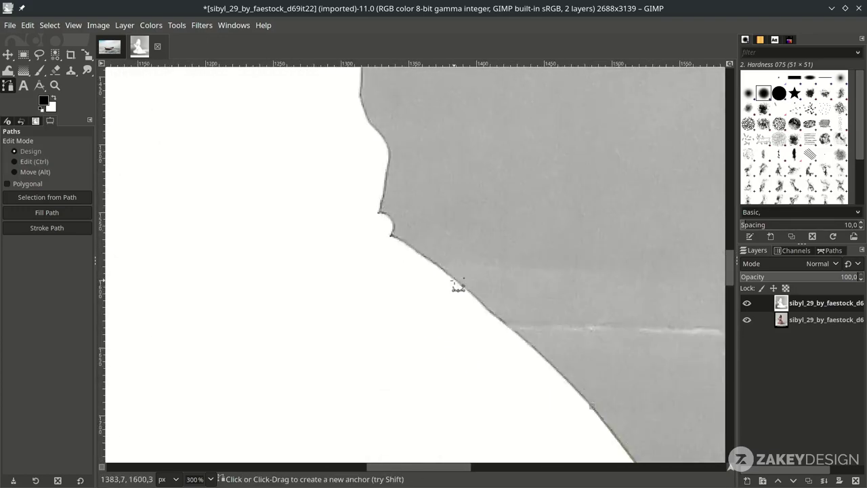
# Continue the path from the waist up inside the hair to the crown of the head
pyautogui.scroll(-3, 455, 284)
pyautogui.hscroll(4, 455, 285)
pyautogui.scroll(-3, 286, 329)
pyautogui.scroll(3, 464, 251)
pyautogui.click(462, 263)
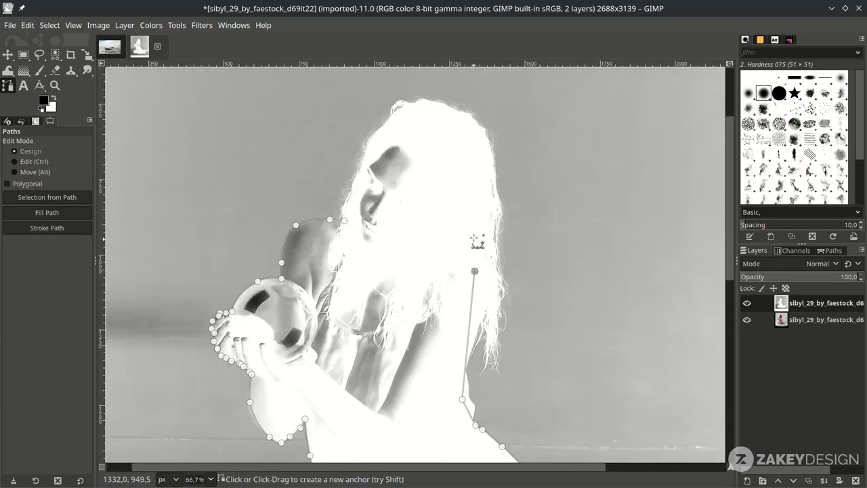
pyautogui.scroll(1, 418, 346)
pyautogui.hscroll(1, 418, 346)
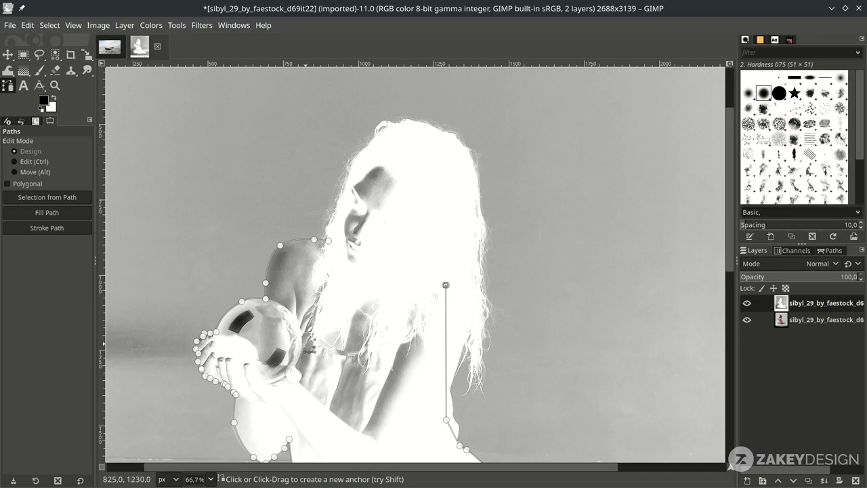
pyautogui.click(412, 163)
pyautogui.moveTo(412, 162); pyautogui.dragTo(428, 163)
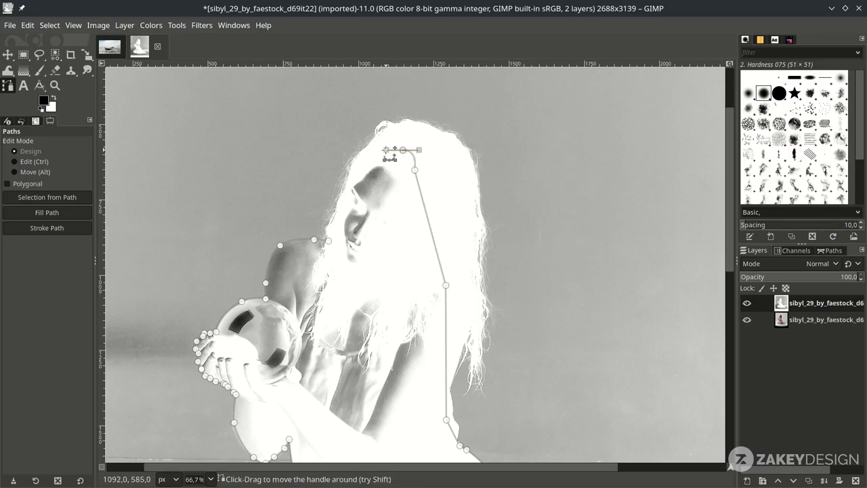
# Trace the path down inside the hair beside the face, close it at the shoulder and convert it to a selection
pyautogui.scroll(2, 363, 177)
pyautogui.hscroll(-3, 361, 176)
pyautogui.click(461, 237)
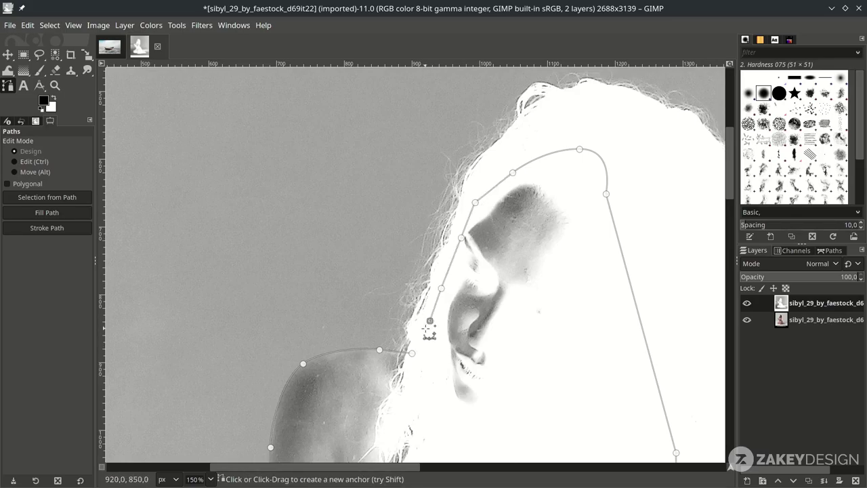
pyautogui.press('ctrl')
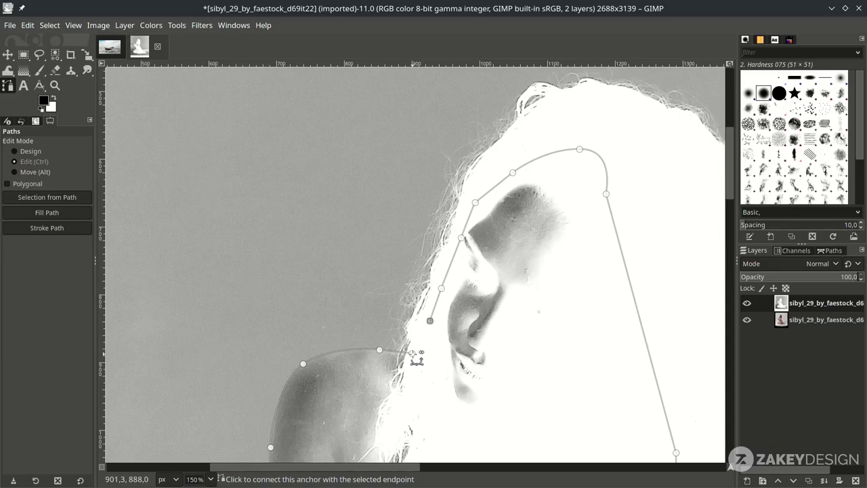
pyautogui.keyDown('ctrl'); pyautogui.click(412, 353); pyautogui.keyUp('ctrl')
pyautogui.press('Return')
# Fill the selected figure with the white background color and clear the selection
pyautogui.scroll(-3, 412, 353)
pyautogui.scroll(-3, 459, 308)
pyautogui.scroll(-1, 458, 304)
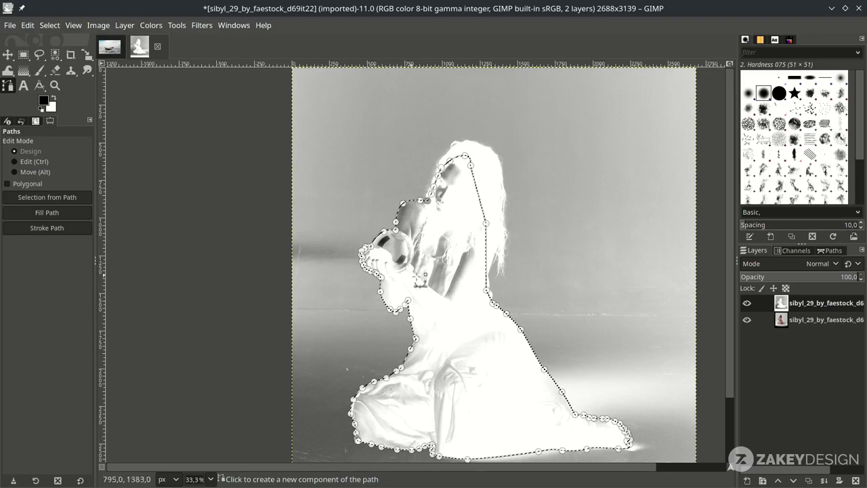
pyautogui.click(29, 25)
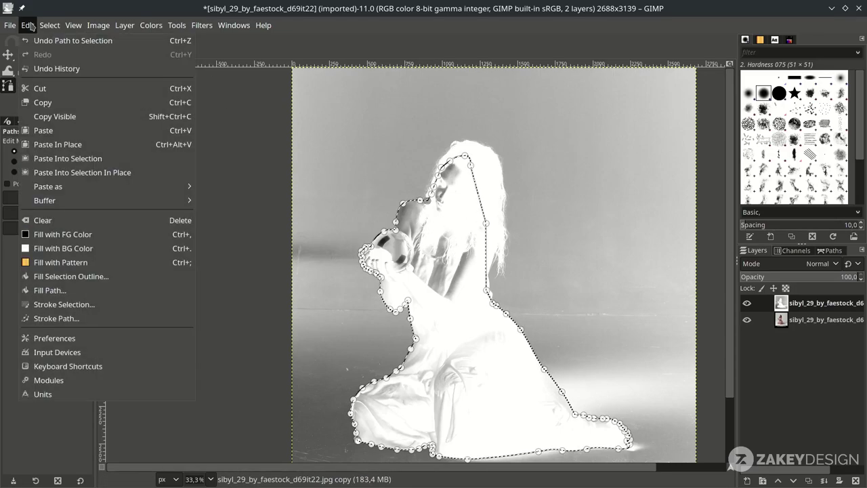
pyautogui.click(60, 248)
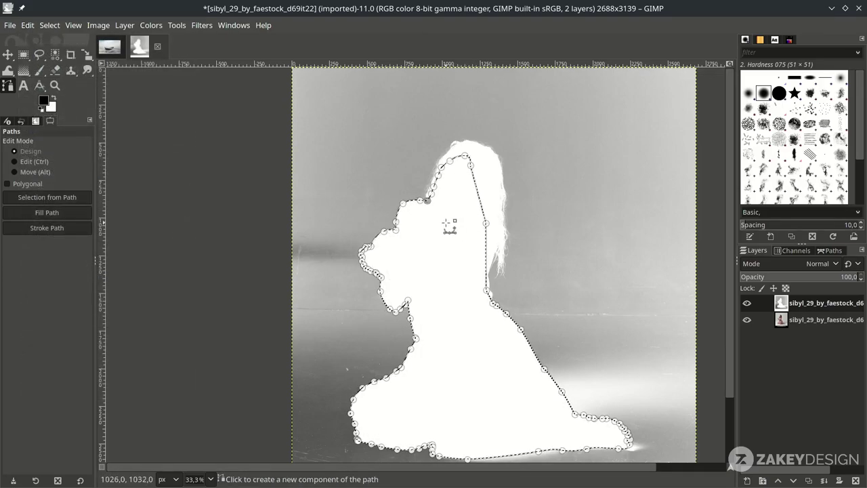
pyautogui.click(49, 25)
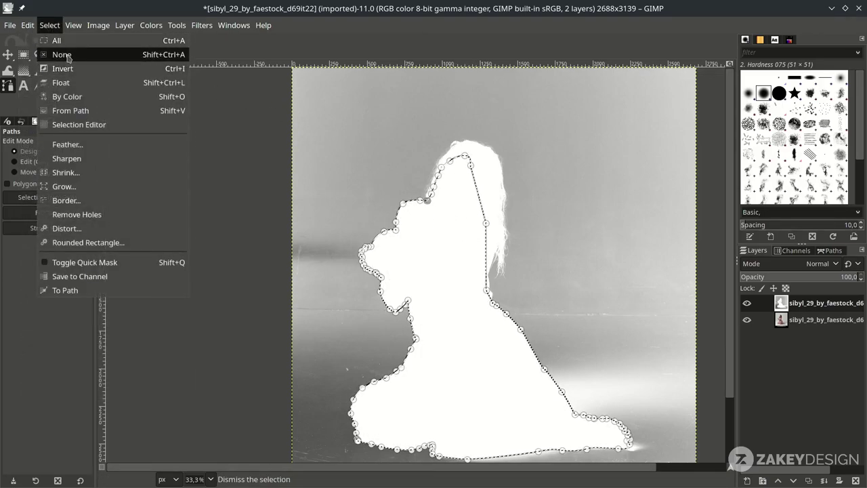
pyautogui.click(55, 54)
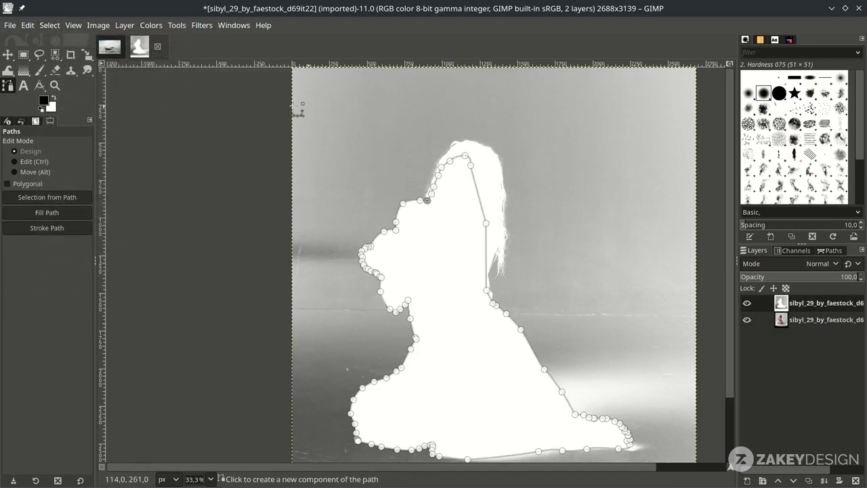
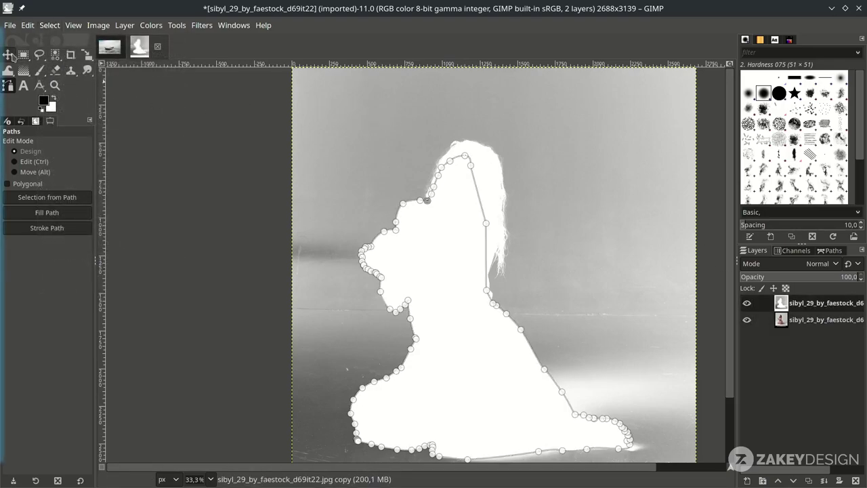
# Darken the gray backdrop to black with Curves, moving a Value curve point to input 254, output 3
pyautogui.click(7, 54)
pyautogui.keyDown('ctrl'); pyautogui.scroll(2, 482, 259); pyautogui.keyUp('ctrl')
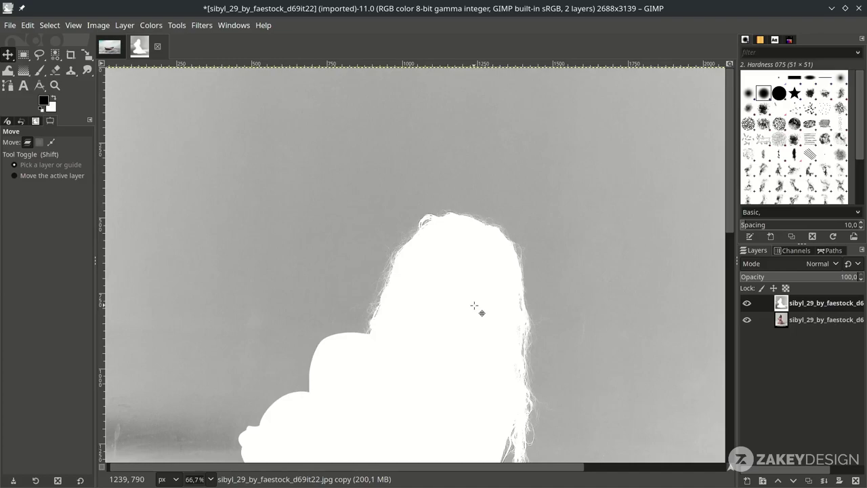
pyautogui.keyDown('ctrl'); pyautogui.scroll(-2, 481, 285); pyautogui.keyUp('ctrl')
pyautogui.keyDown('ctrl'); pyautogui.scroll(3, 434, 264); pyautogui.keyUp('ctrl')
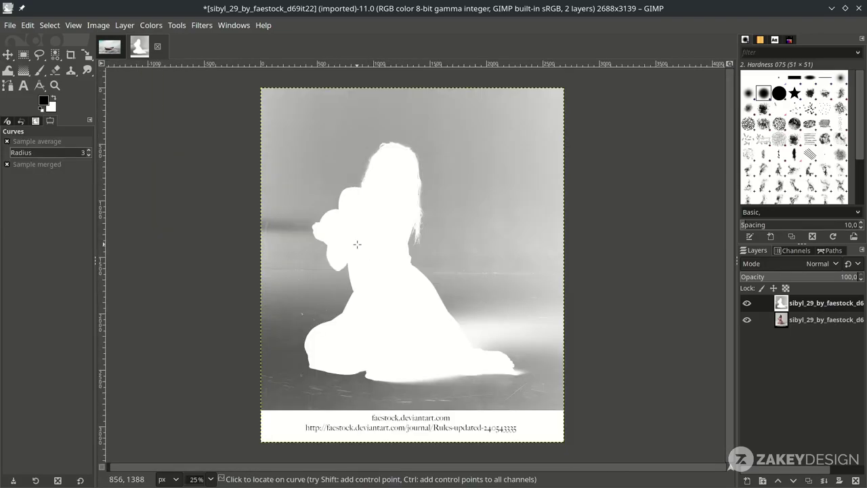
pyautogui.click(149, 27)
pyautogui.click(155, 166)
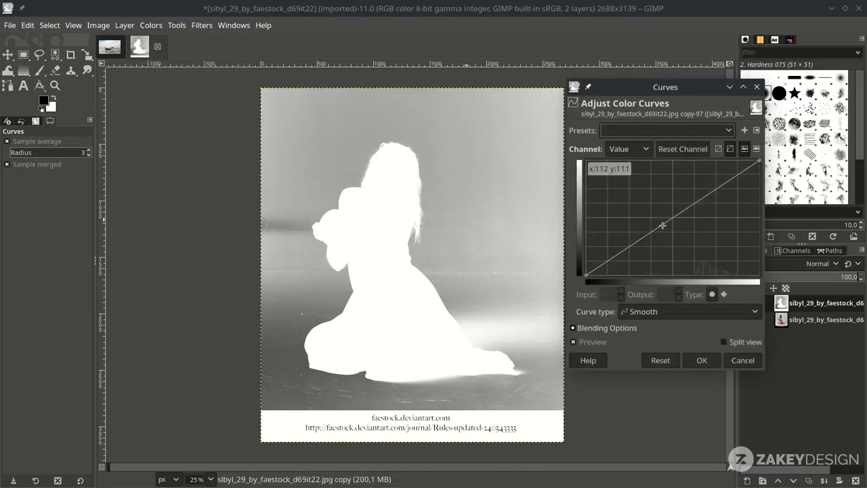
pyautogui.moveTo(662, 222); pyautogui.dragTo(739, 270)
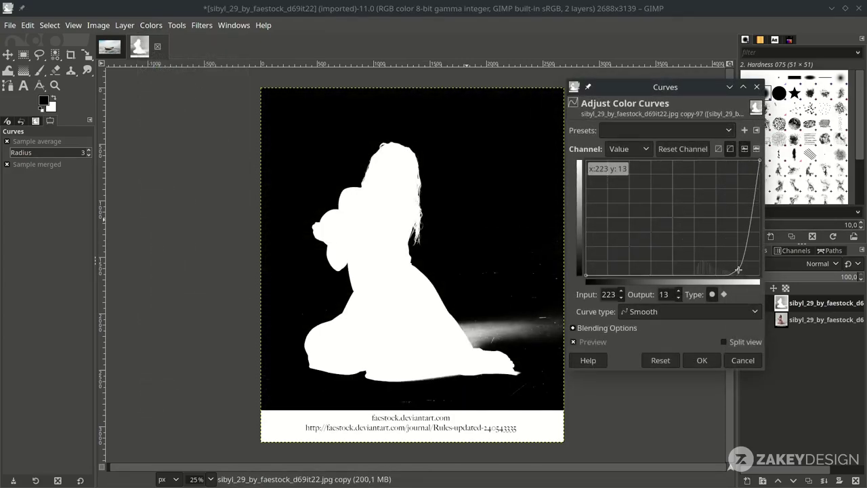
pyautogui.click(760, 161)
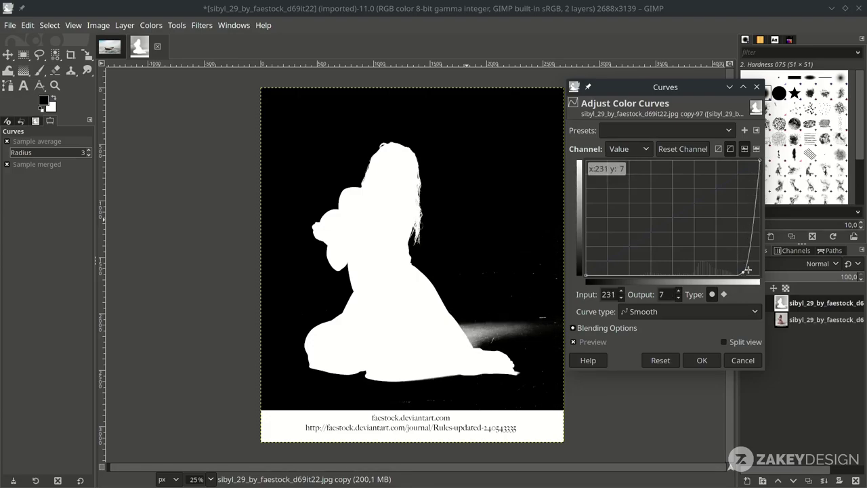
pyautogui.moveTo(755, 271); pyautogui.dragTo(759, 274)
pyautogui.click(702, 360)
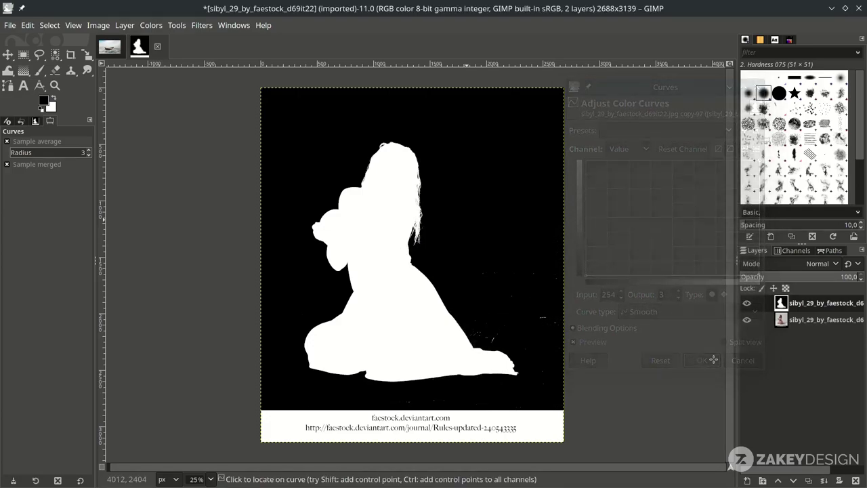
# Set up the Paintbrush with black, a size of 391 and a hardness of 31
pyautogui.scroll(2, 521, 344)
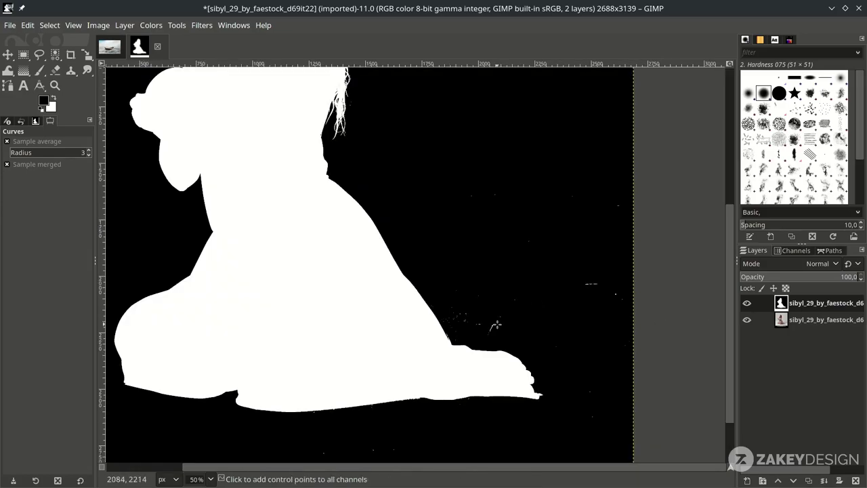
pyautogui.scroll(1, 511, 322)
pyautogui.scroll(-2, 511, 308)
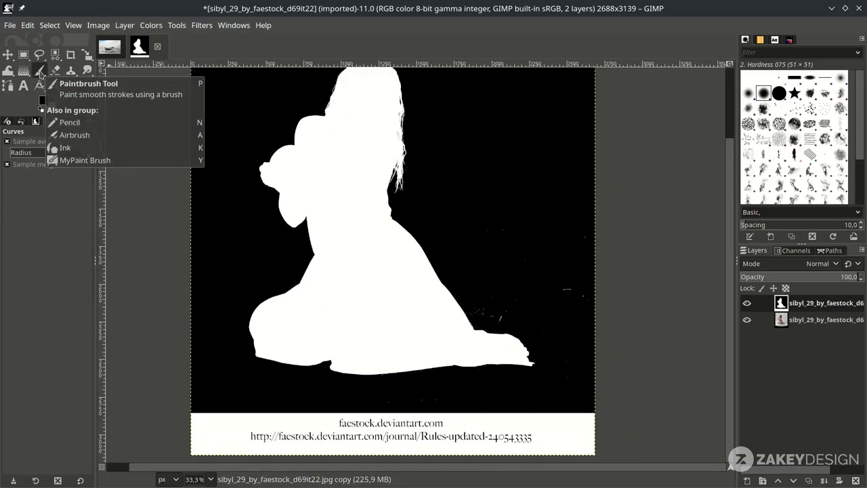
pyautogui.click(40, 71)
pyautogui.scroll(1, 528, 313)
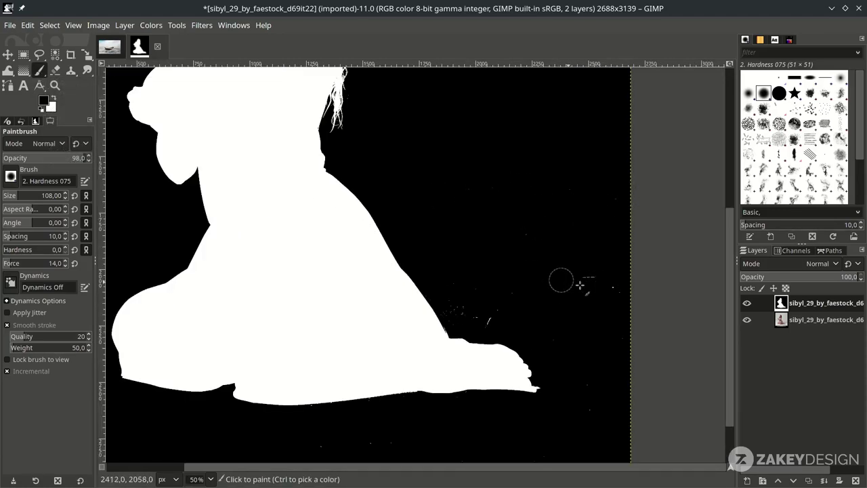
pyautogui.click(36, 194)
pyautogui.click(23, 248)
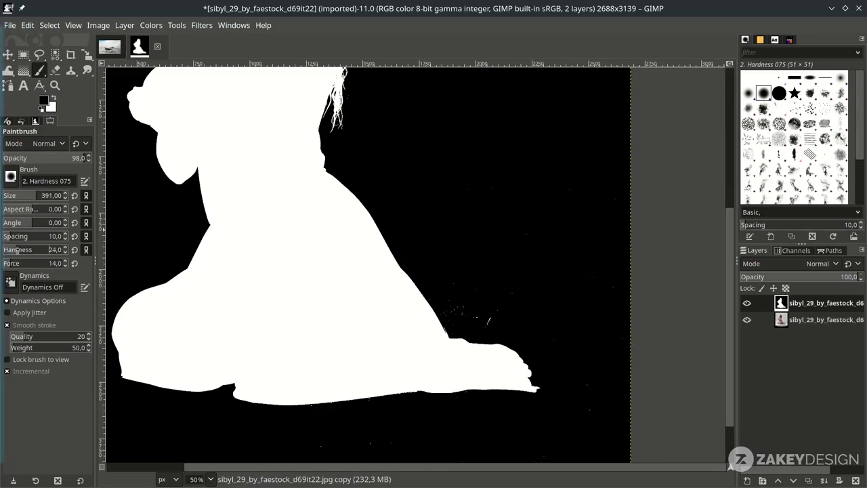
# Paint black over the leftover white specks around the foot and below the dress hem
pyautogui.scroll(-2, 605, 432)
pyautogui.moveTo(600, 386); pyautogui.dragTo(382, 380)
pyautogui.scroll(1, 534, 205)
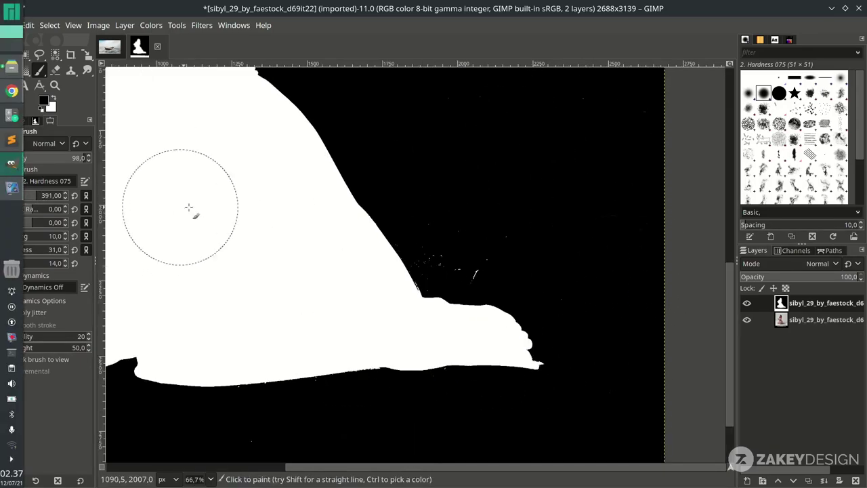
pyautogui.click(15, 194)
pyautogui.scroll(1, 371, 237)
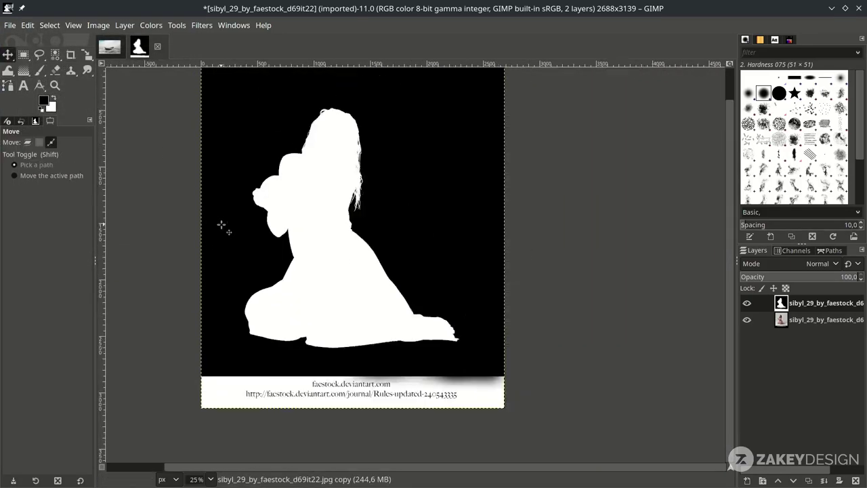
# Add a white (full opacity) layer mask to the original photo layer
pyautogui.click(808, 326)
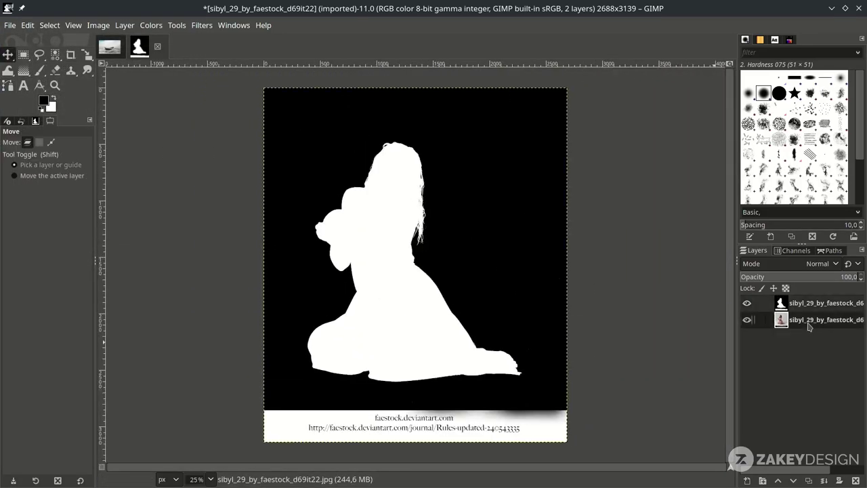
pyautogui.rightClick(811, 324)
pyautogui.click(734, 221)
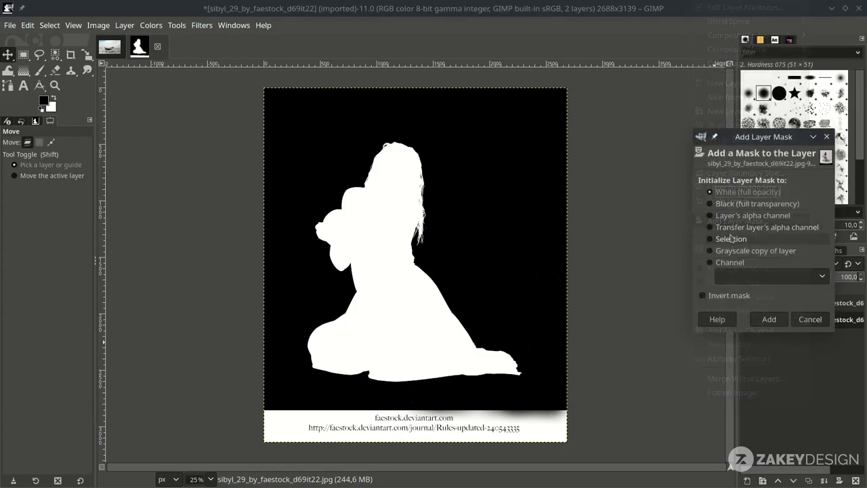
pyautogui.click(768, 318)
# Copy the black-and-white silhouette layer into the photo layer's mask and anchor the floating selection
pyautogui.click(802, 308)
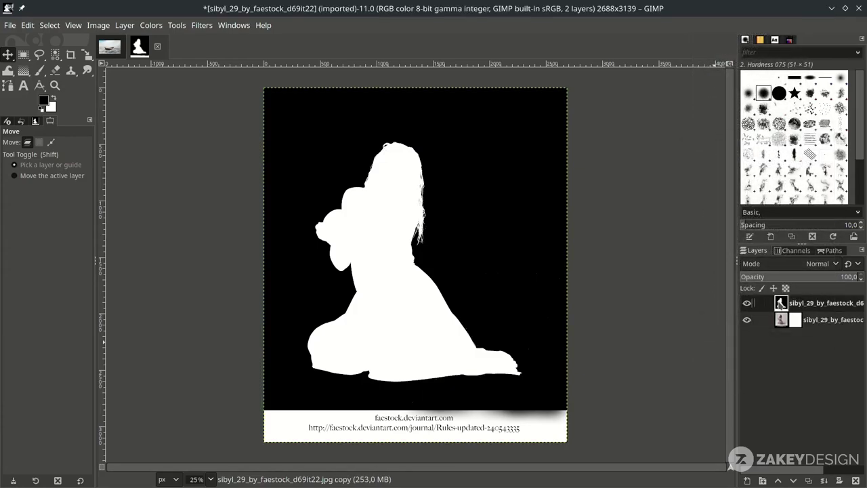
pyautogui.hotkey('ctrl', 'c')
pyautogui.click(794, 323)
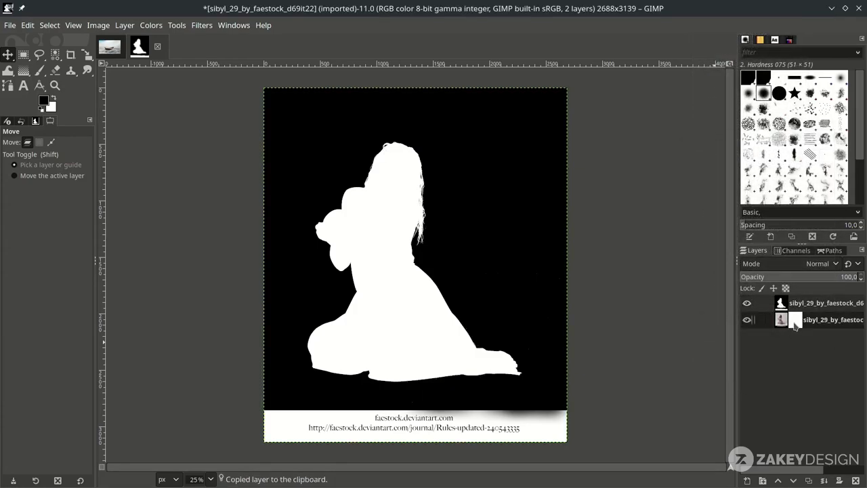
pyautogui.hotkey('ctrl', 'v')
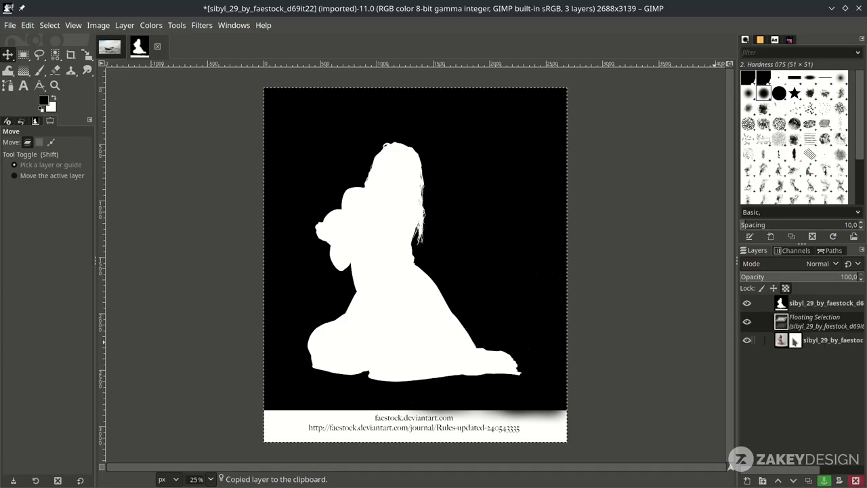
pyautogui.click(824, 481)
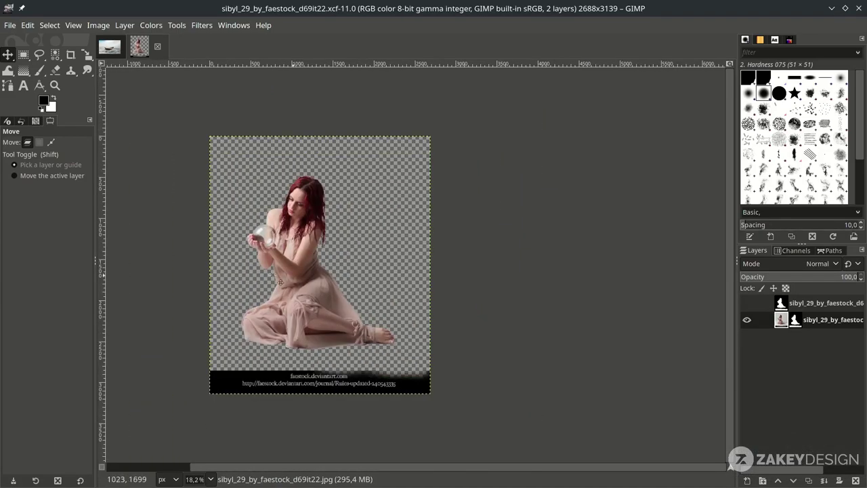
# Check the cutout's hair edges and apply the layer mask to the photo layer
pyautogui.scroll(1, 319, 339)
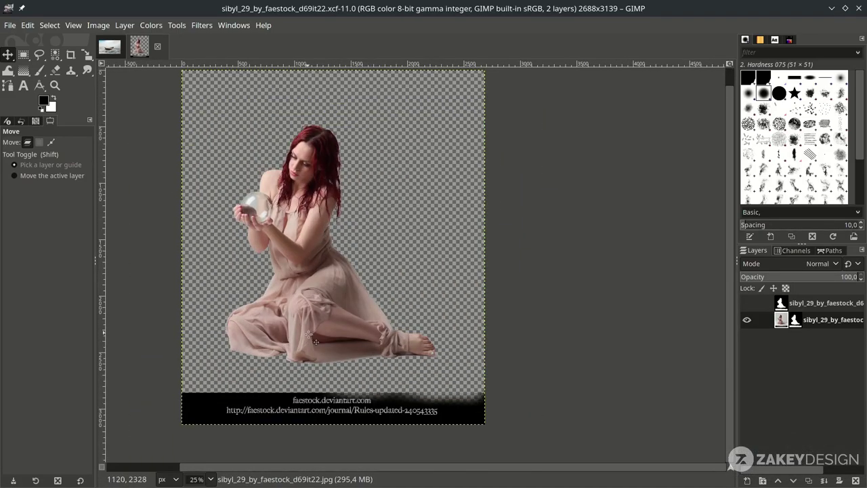
pyautogui.hscroll(-3, 380, 332)
pyautogui.scroll(7, 339, 242)
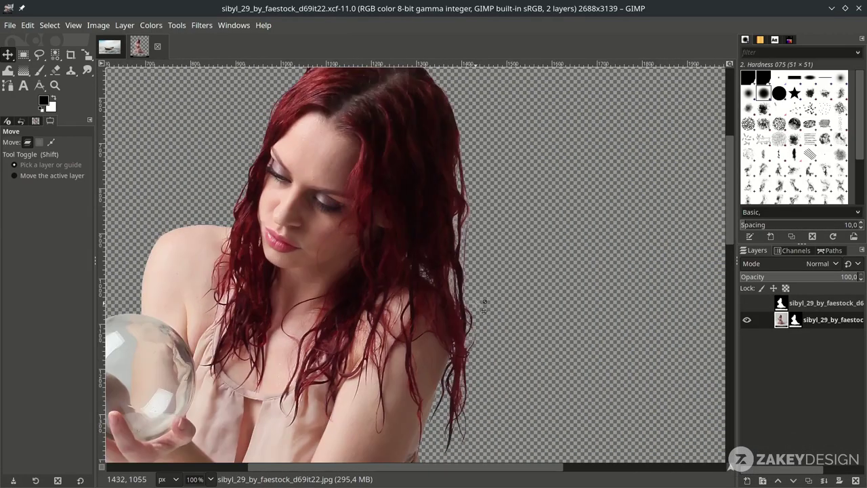
pyautogui.scroll(-7, 448, 266)
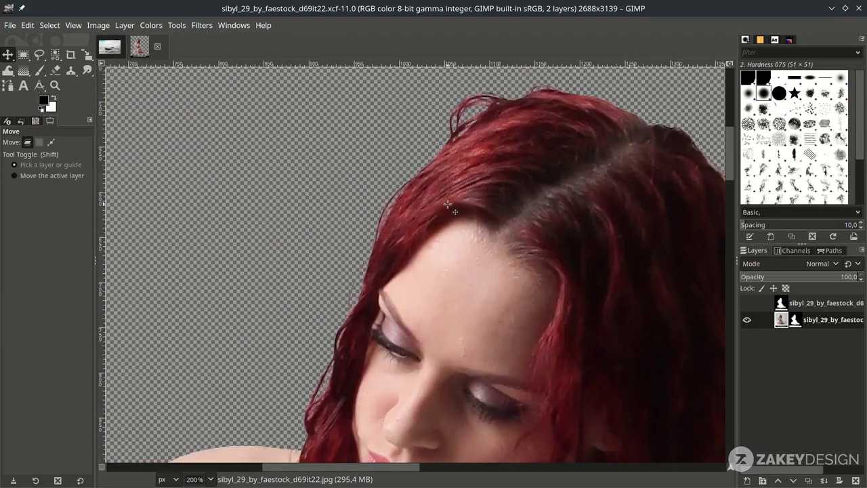
pyautogui.click(784, 324)
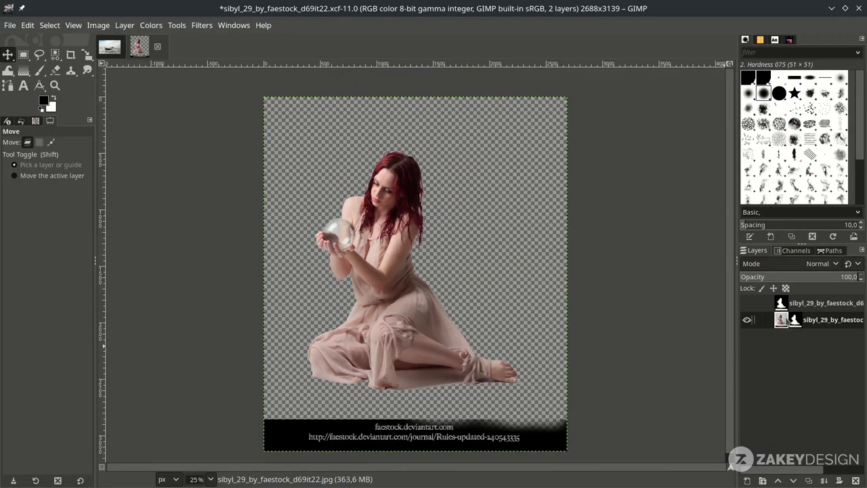
pyautogui.rightClick(783, 321)
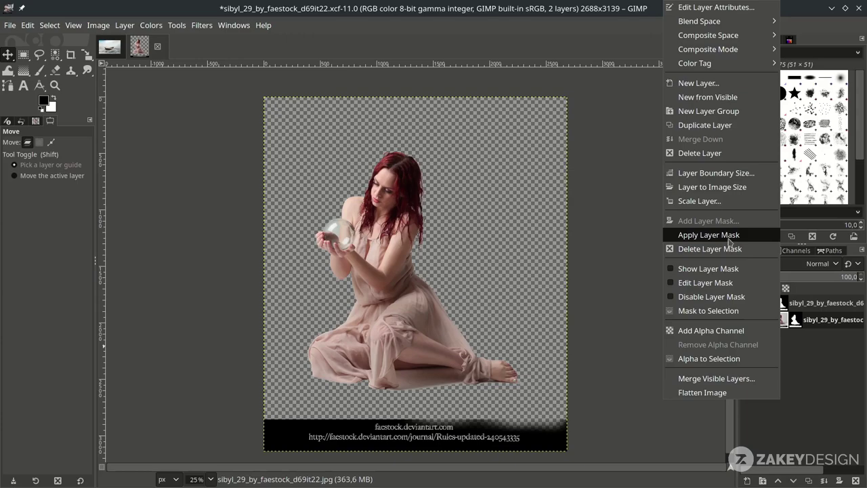
pyautogui.click(729, 237)
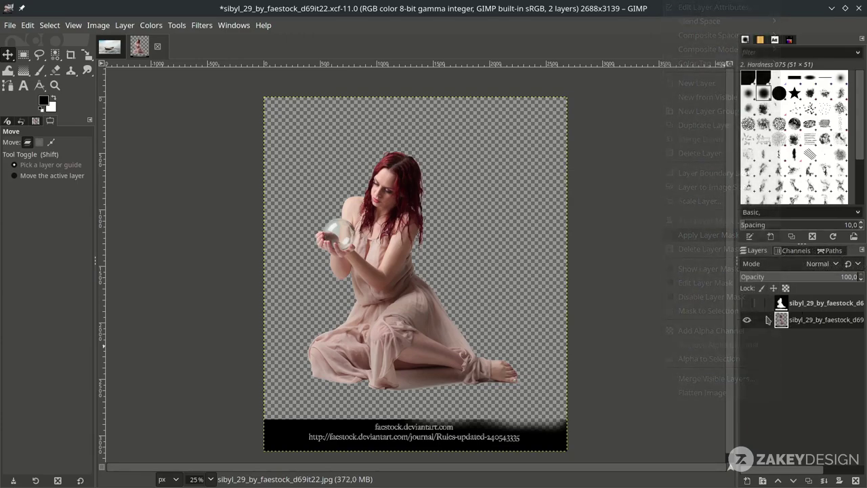
# Copy the cut-out woman layer into the boat composition and place it at the top of the layer stack
pyautogui.click(748, 321)
pyautogui.click(748, 320)
pyautogui.moveTo(781, 322); pyautogui.dragTo(427, 291)
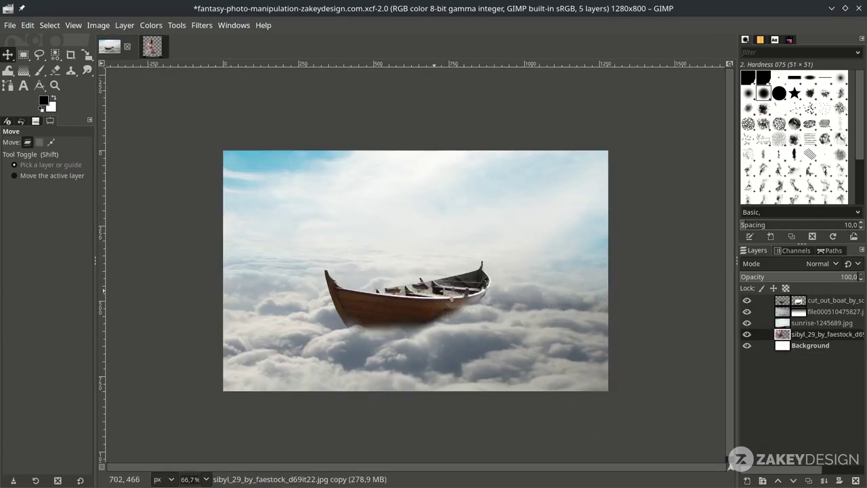
pyautogui.moveTo(815, 335); pyautogui.dragTo(822, 297)
# Scale the woman layer down proportionally to about 624 × 729 px over the boat
pyautogui.hotkey('shift', 's')
pyautogui.scroll(-3, 520, 262)
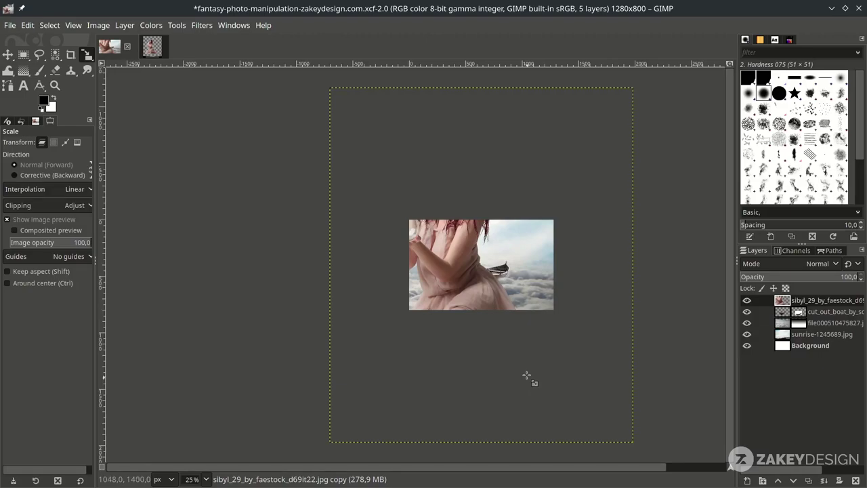
pyautogui.hscroll(2, 523, 370)
pyautogui.click(521, 362)
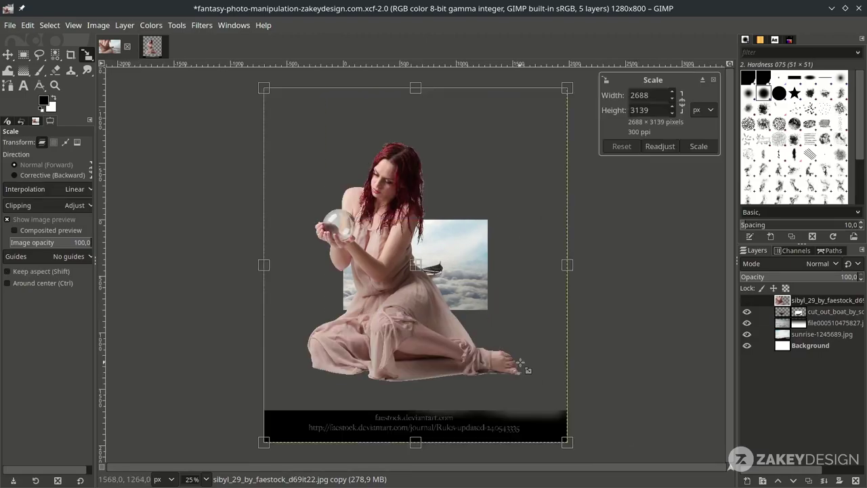
pyautogui.keyDown('ctrl'); pyautogui.moveTo(570, 447); pyautogui.dragTo(293, 199); pyautogui.keyUp('ctrl')
pyautogui.keyDown('ctrl'); pyautogui.scroll(3, 449, 309); pyautogui.keyUp('ctrl')
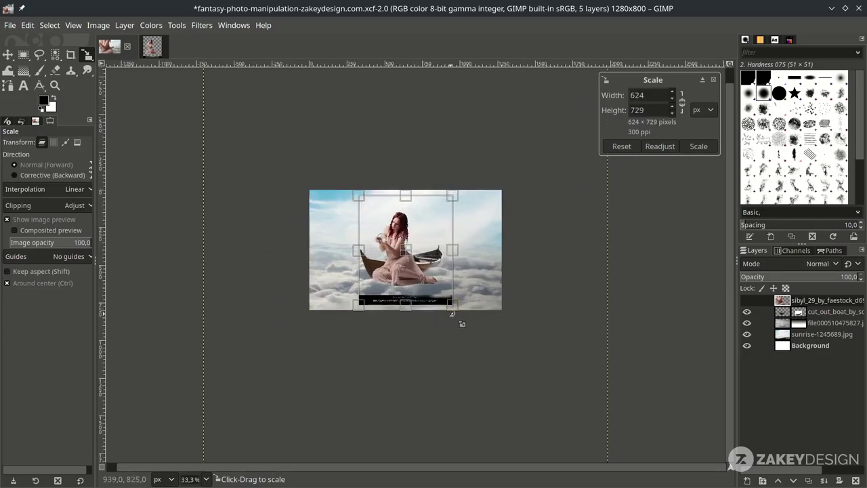
# Shrink the woman further to 453 × 529 px, position her over the middle of the boat and apply the scaling
pyautogui.keyDown('ctrl'); pyautogui.keyDown('shift'); pyautogui.moveTo(448, 302); pyautogui.dragTo(402, 252); pyautogui.keyUp('shift'); pyautogui.keyUp('ctrl')
pyautogui.keyDown('ctrl'); pyautogui.scroll(1, 361, 189); pyautogui.keyUp('ctrl')
pyautogui.moveTo(365, 202); pyautogui.dragTo(382, 198)
pyautogui.keyDown('ctrl'); pyautogui.keyDown('shift'); pyautogui.moveTo(490, 317); pyautogui.dragTo(495, 323); pyautogui.keyUp('shift'); pyautogui.keyUp('ctrl')
pyautogui.keyDown('ctrl'); pyautogui.scroll(-1, 374, 200); pyautogui.keyUp('ctrl')
pyautogui.keyDown('ctrl'); pyautogui.scroll(1, 374, 216); pyautogui.keyUp('ctrl')
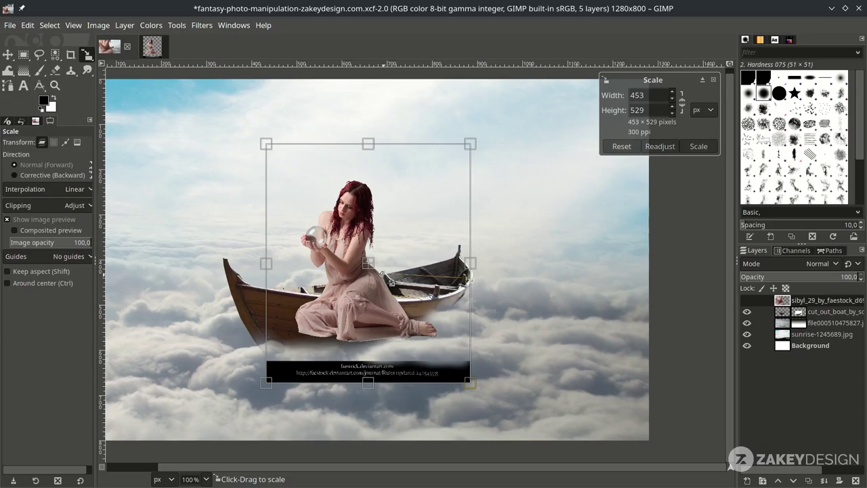
pyautogui.keyDown('shift'); pyautogui.scroll(1, 384, 274); pyautogui.keyUp('shift')
pyautogui.press('Return')
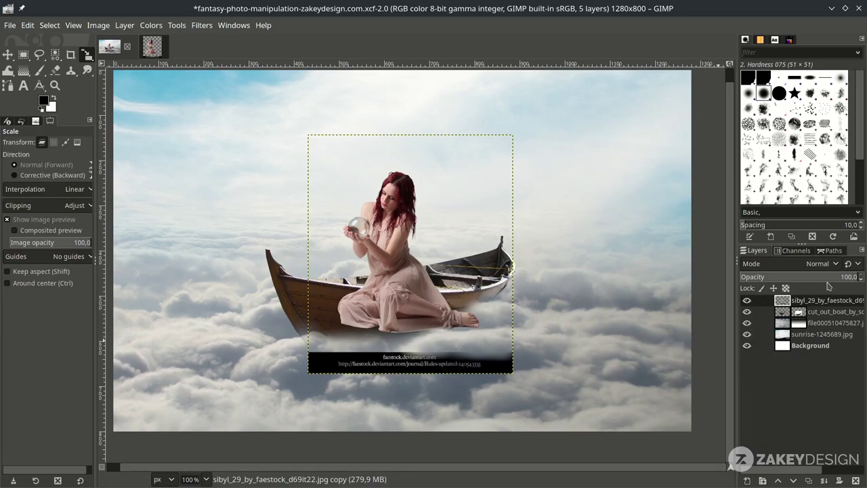
# Lower the woman layer's opacity to about 45% and start a path along the boat's near rim
pyautogui.moveTo(831, 280); pyautogui.dragTo(803, 279)
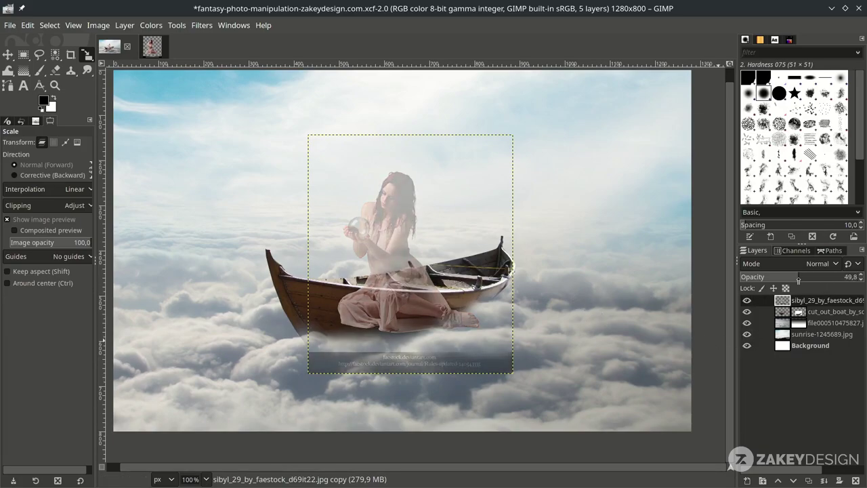
pyautogui.scroll(3, 480, 334)
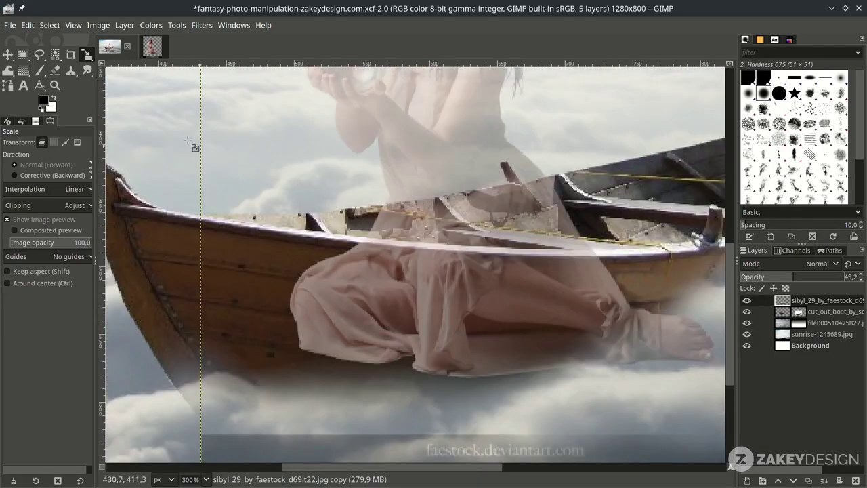
pyautogui.click(8, 85)
pyautogui.hscroll(2, 249, 249)
pyautogui.scroll(1, 138, 252)
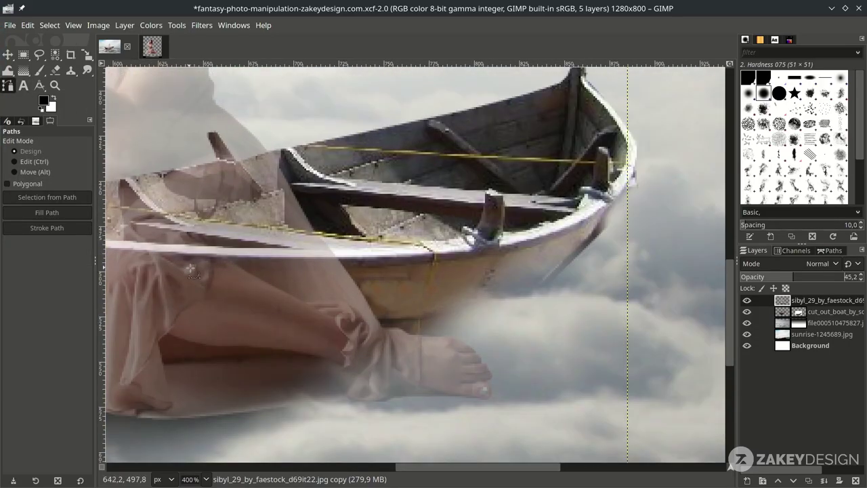
pyautogui.hscroll(-5, 191, 270)
pyautogui.click(303, 233)
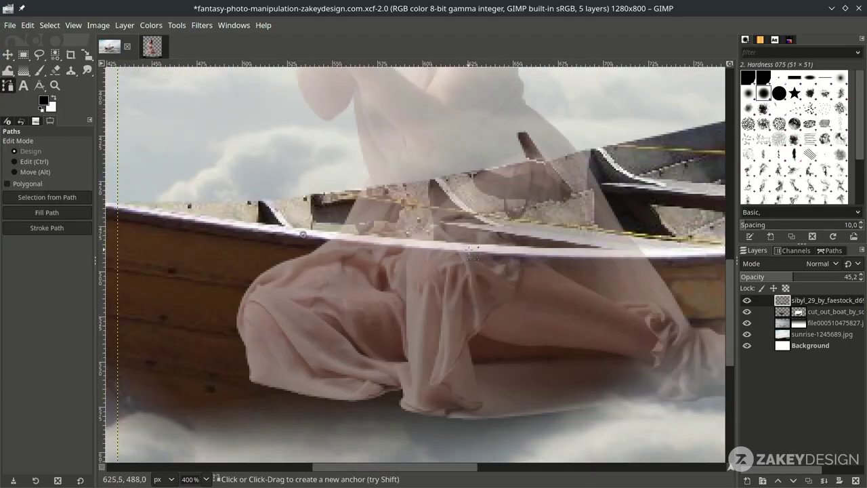
pyautogui.moveTo(544, 259); pyautogui.dragTo(566, 261)
# Continue the path around the hull and the area below her legs, close it and convert it to a selection
pyautogui.hscroll(2, 566, 261)
pyautogui.click(562, 261)
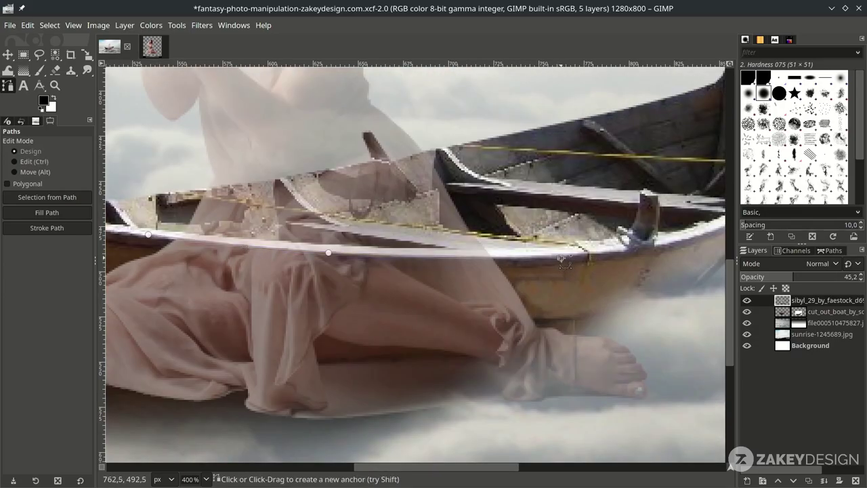
pyautogui.moveTo(272, 232); pyautogui.dragTo(279, 230)
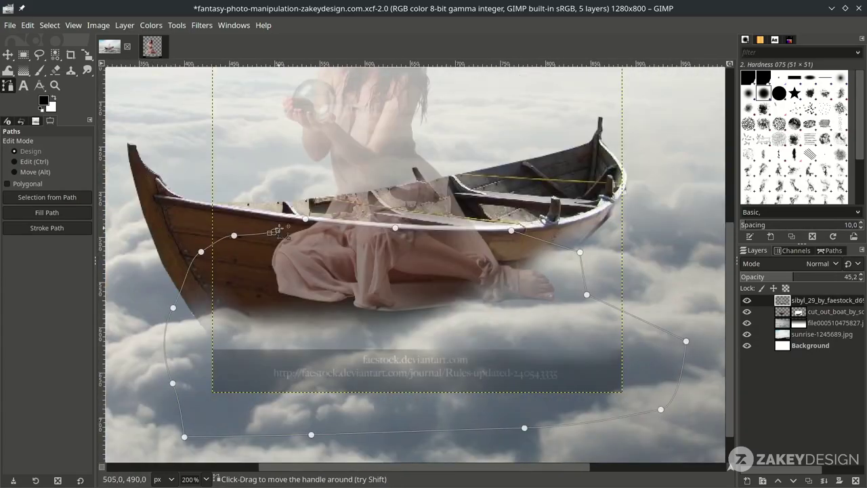
pyautogui.scroll(2, 278, 232)
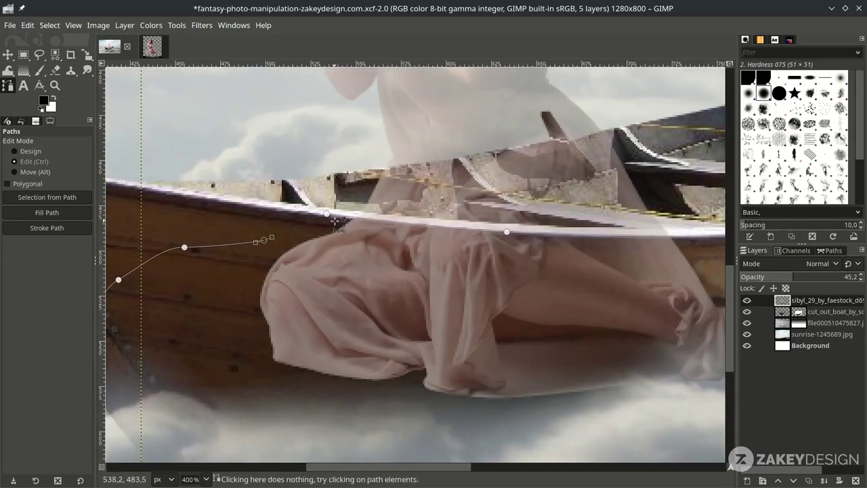
pyautogui.click(326, 214)
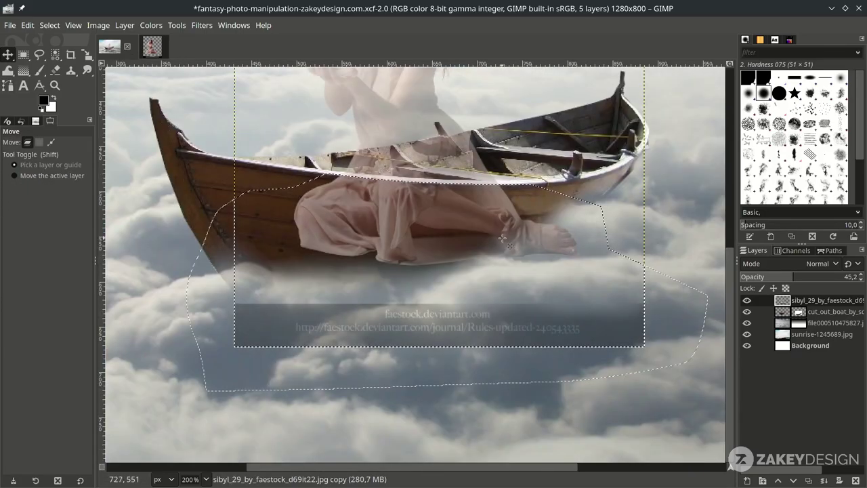
# Add a white (full opacity) layer mask to the woman layer
pyautogui.rightClick(803, 304)
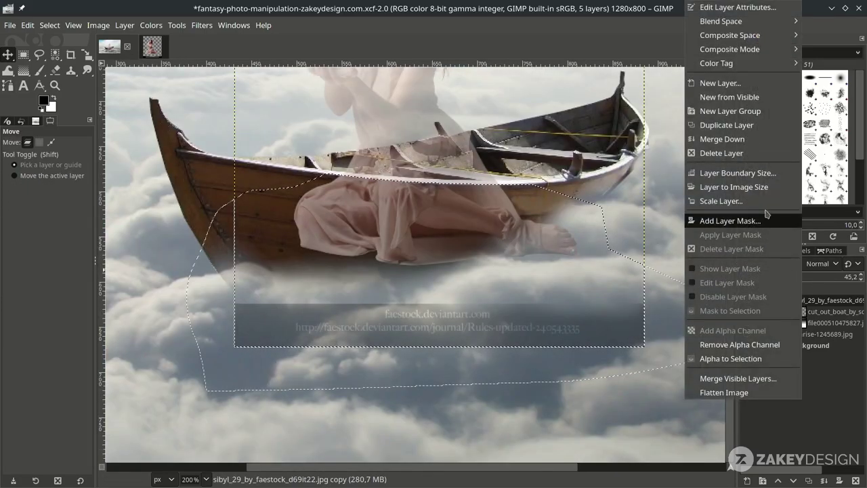
pyautogui.click(735, 221)
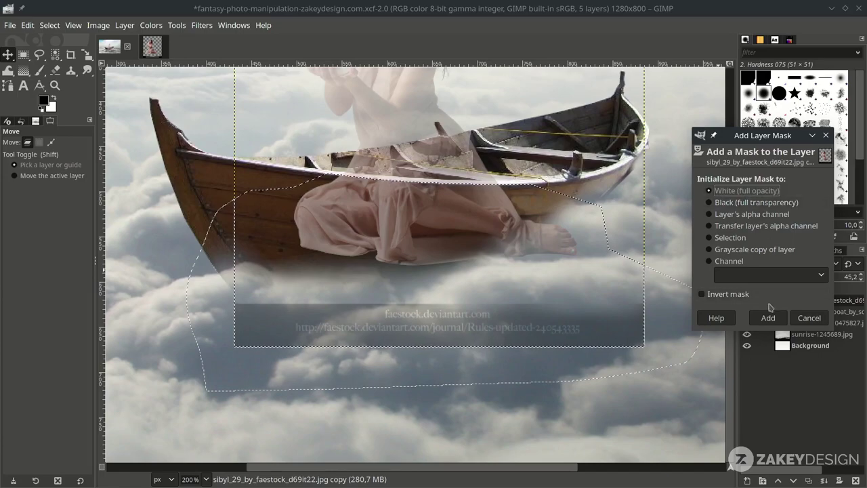
pyautogui.click(767, 318)
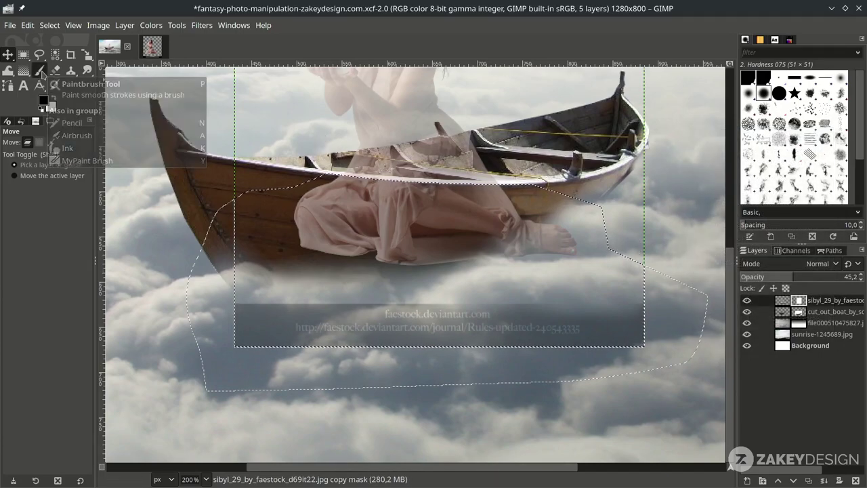
# Paint black on the mask inside the selection to hide her legs and the caption strip, and clear the selection
pyautogui.click(41, 71)
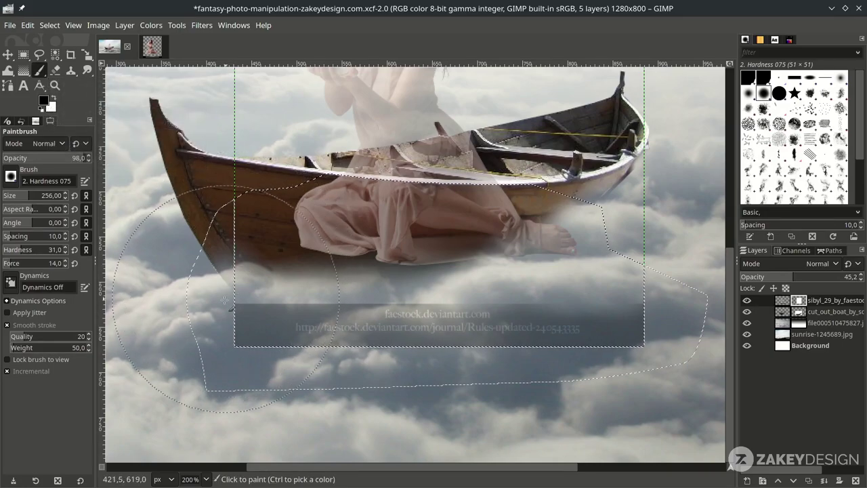
pyautogui.moveTo(284, 322)
pyautogui.mouseDown()
pyautogui.moveTo(546, 336)
pyautogui.moveTo(412, 244)
pyautogui.moveTo(311, 236)
pyautogui.moveTo(226, 280)
pyautogui.mouseUp()
pyautogui.press('1')
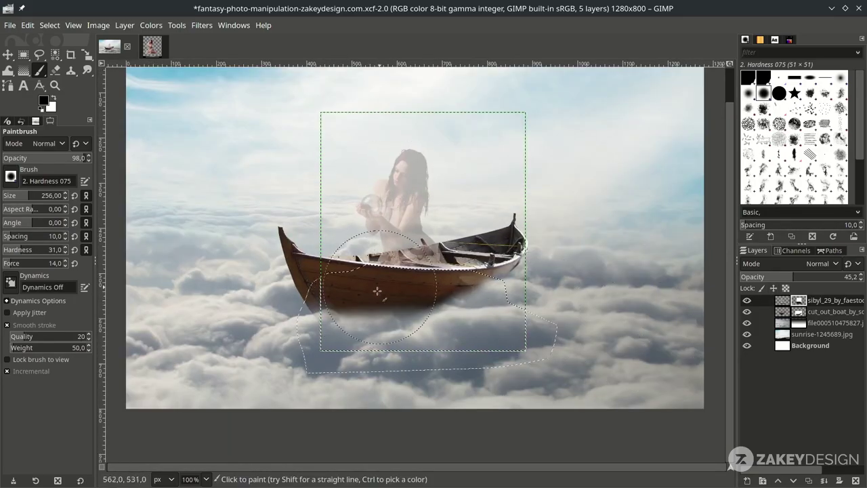
pyautogui.click(50, 25)
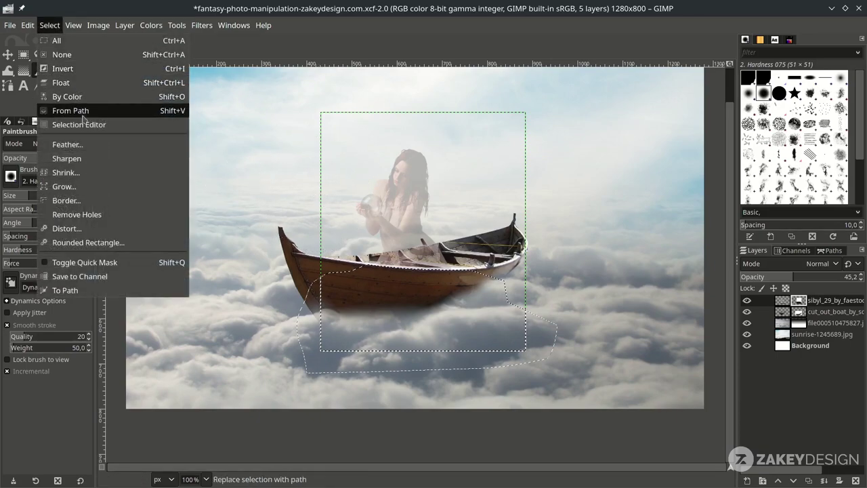
pyautogui.click(61, 55)
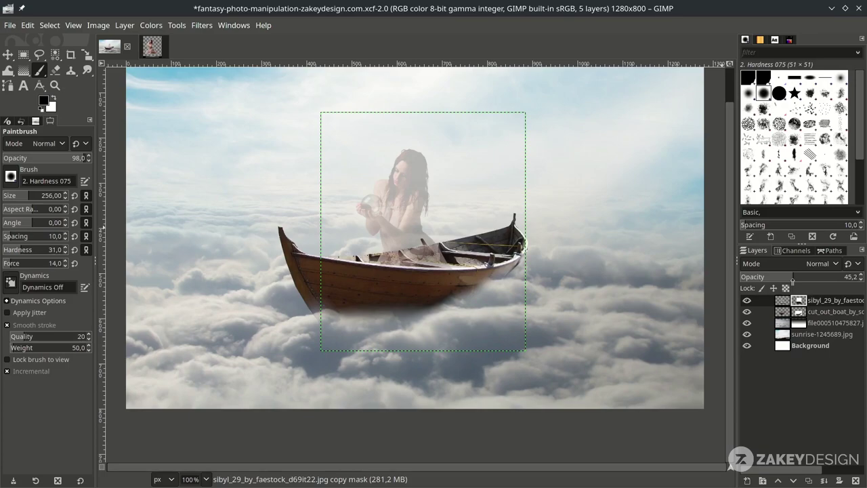
# Restore the woman layer's opacity to 100% and save the composition
pyautogui.moveTo(795, 278); pyautogui.dragTo(858, 277)
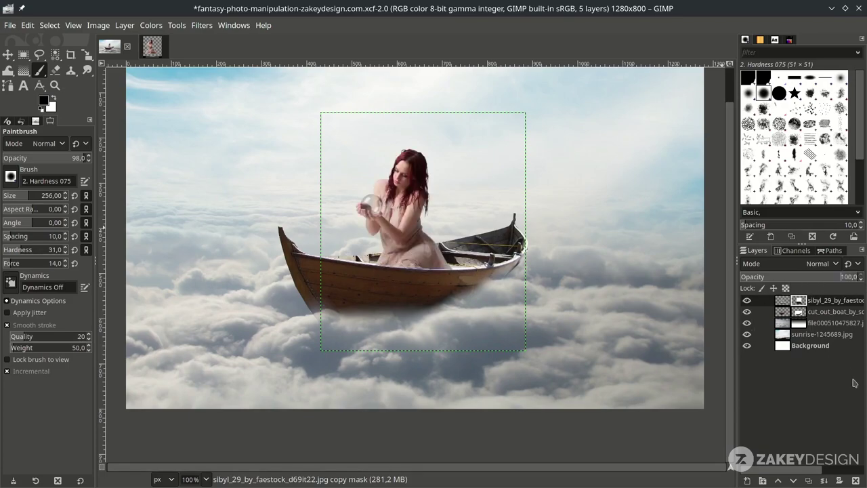
pyautogui.press('-')
pyautogui.hotkey('ctrl', 's')
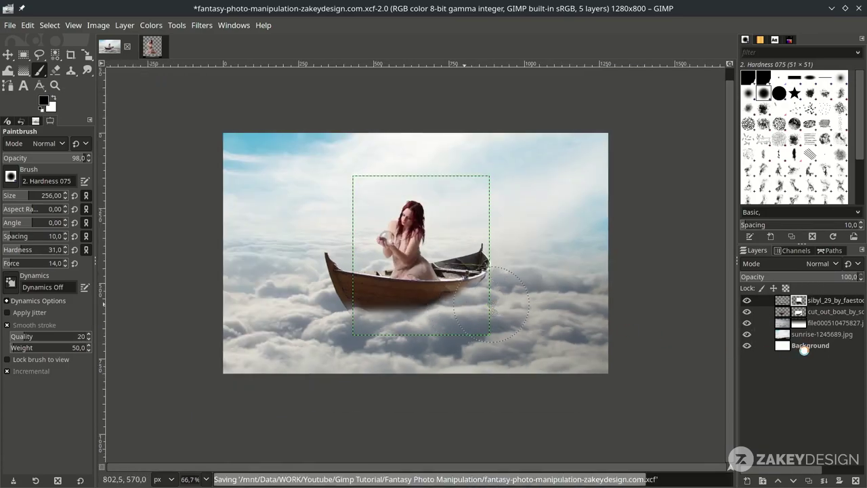
# Open Monarch Butterfly Clipart PNG.png and toggle its layer's visibility to check the transparent background
pyautogui.click(833, 343)
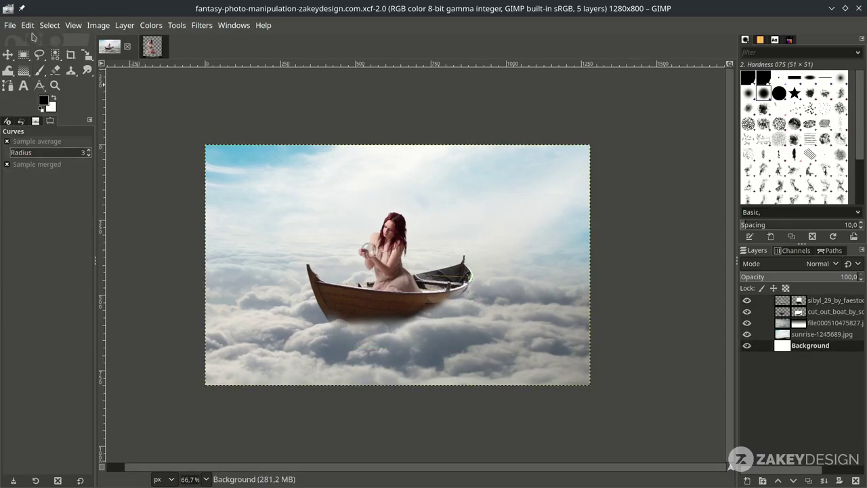
pyautogui.click(10, 25)
pyautogui.click(31, 66)
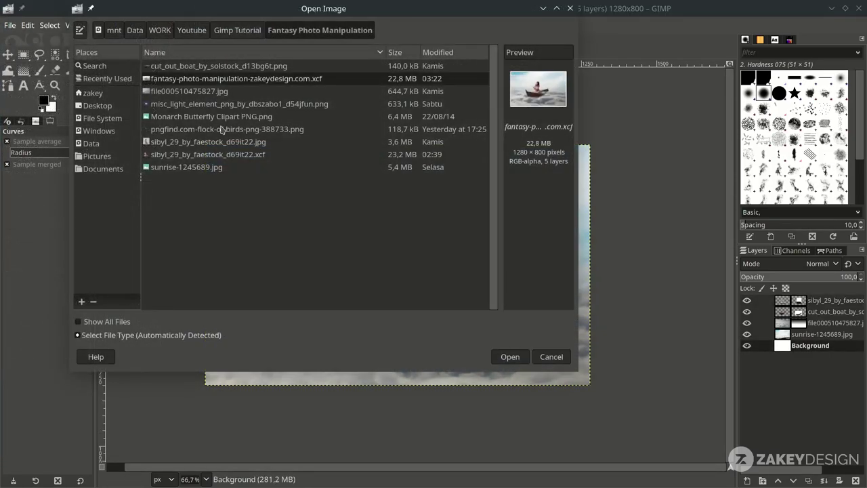
pyautogui.doubleClick(216, 116)
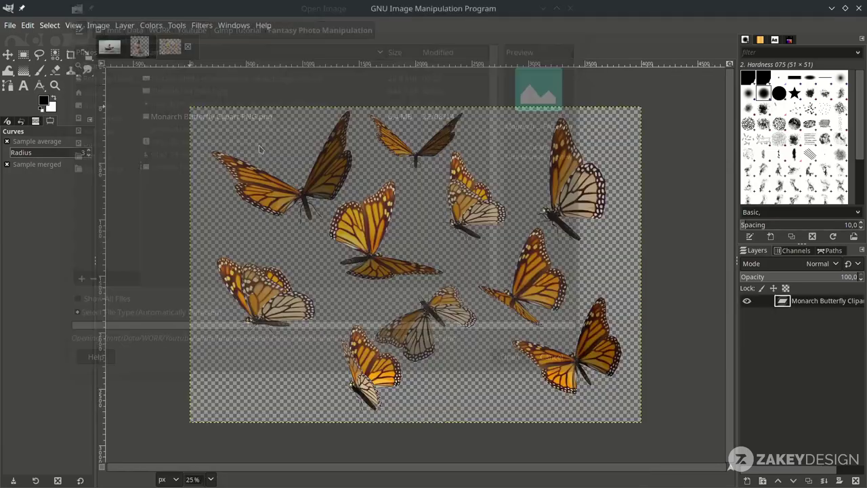
pyautogui.click(750, 300)
pyautogui.click(750, 301)
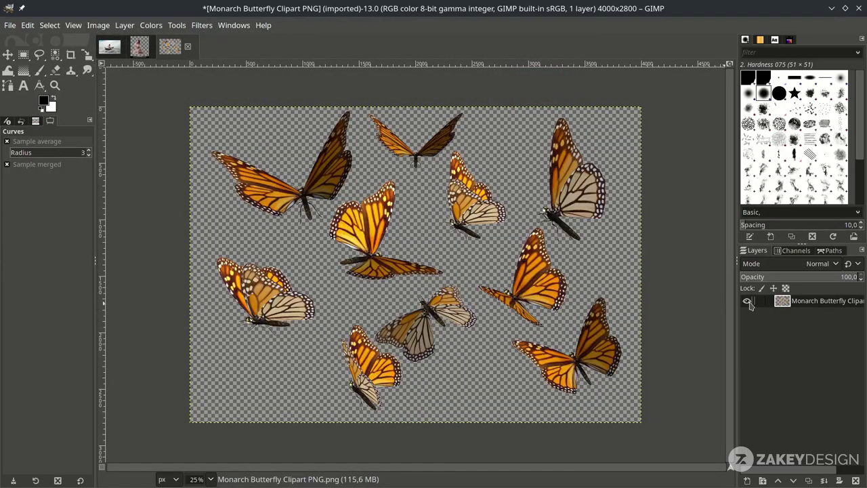
pyautogui.click(750, 301)
pyautogui.click(750, 301)
pyautogui.click(749, 301)
pyautogui.click(750, 302)
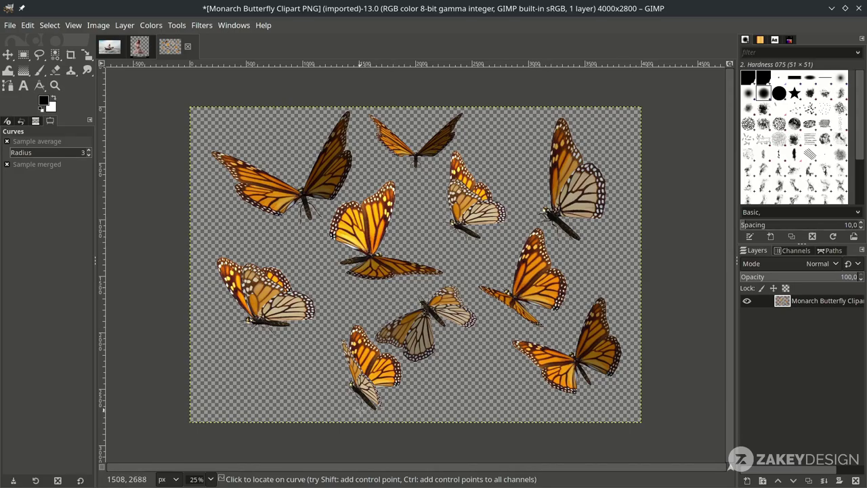
# Draw a closed path around the lowest orange butterfly in the centre and convert it to a selection
pyautogui.press('b')
pyautogui.scroll(2, 394, 401)
pyautogui.click(412, 417)
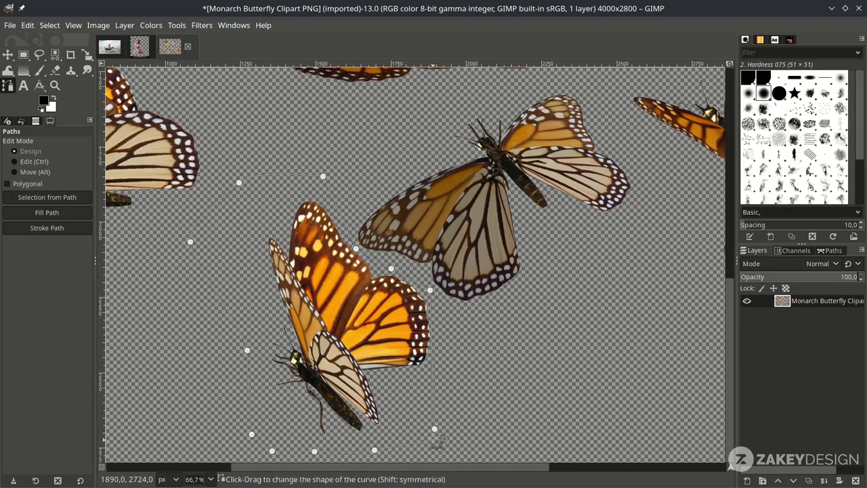
pyautogui.press('ctrl')
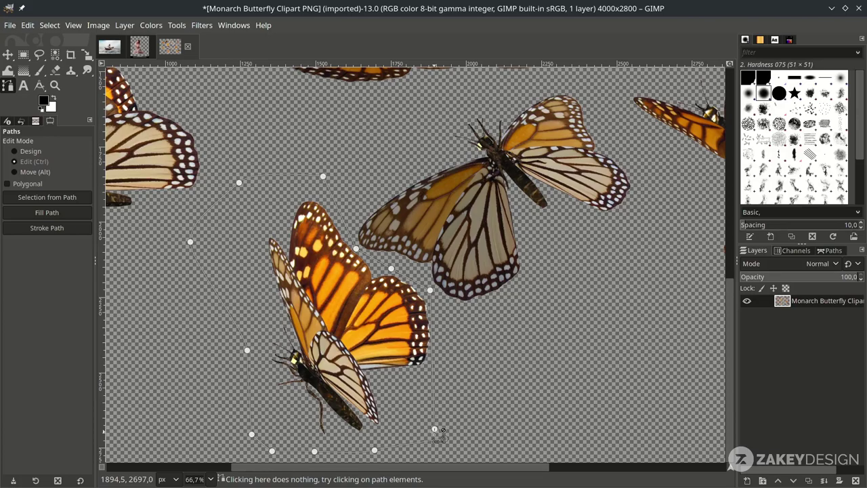
pyautogui.keyDown('ctrl'); pyautogui.click(435, 430); pyautogui.keyUp('ctrl')
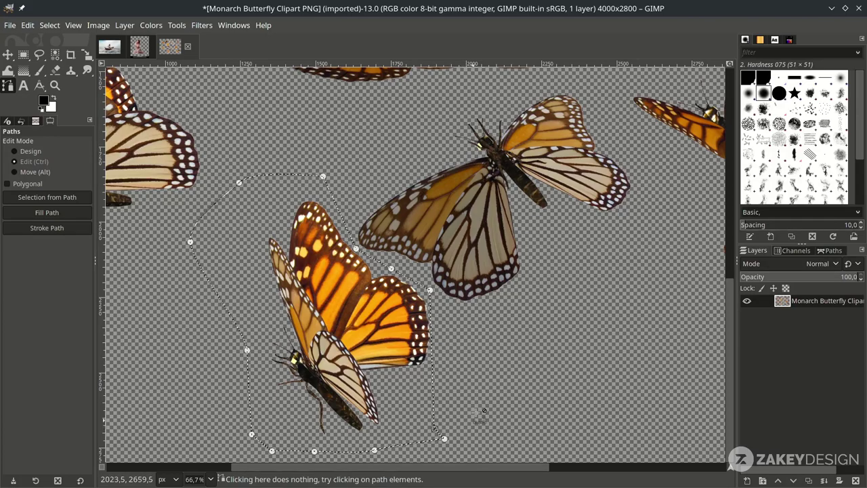
# Copy the selected butterfly onto its own new layer and hide the original butterfly sheet layer
pyautogui.scroll(-2, 480, 411)
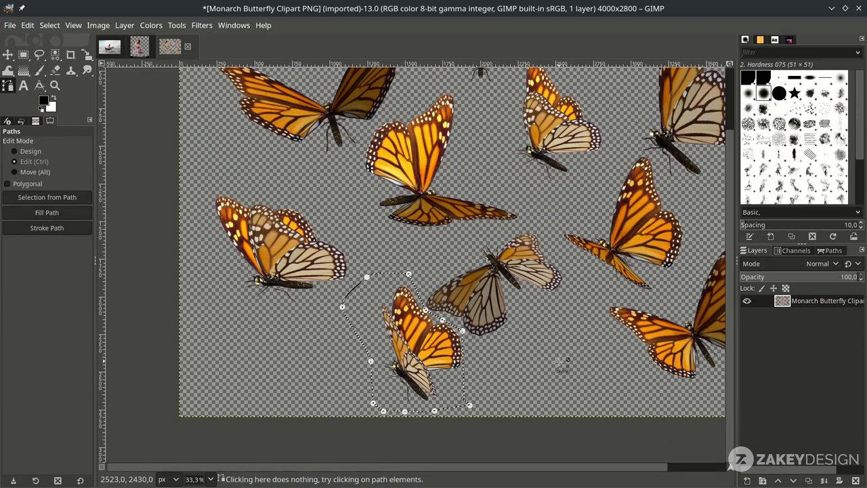
pyautogui.hotkey('ctrl', 'c')
pyautogui.hotkey('ctrl', 'v')
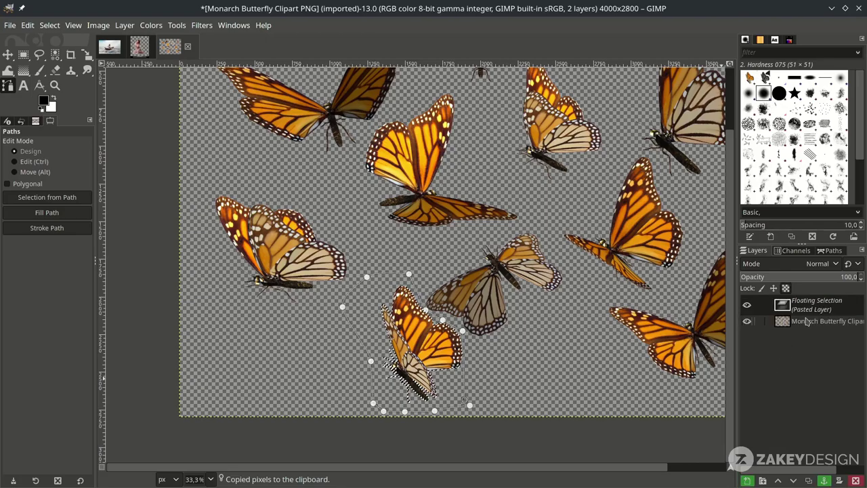
pyautogui.click(746, 481)
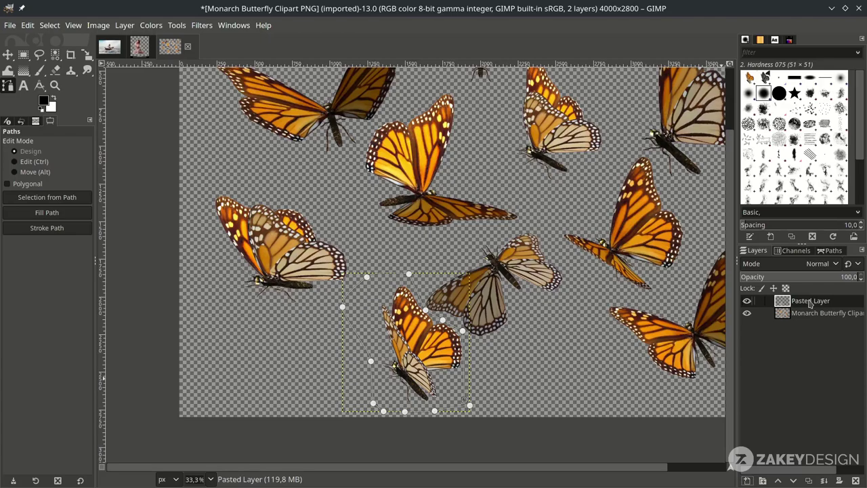
pyautogui.click(747, 313)
pyautogui.press('-')
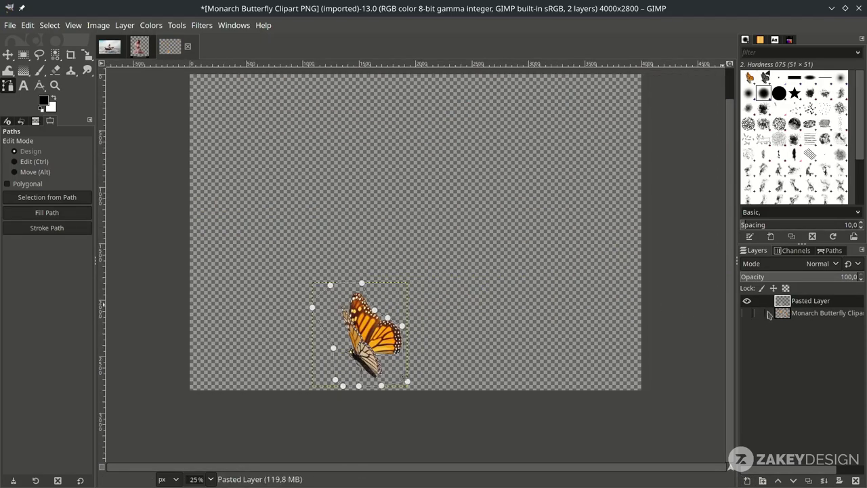
# Make the original butterfly sheet layer visible and rename the pasted layer to Butterfly 1
pyautogui.click(746, 313)
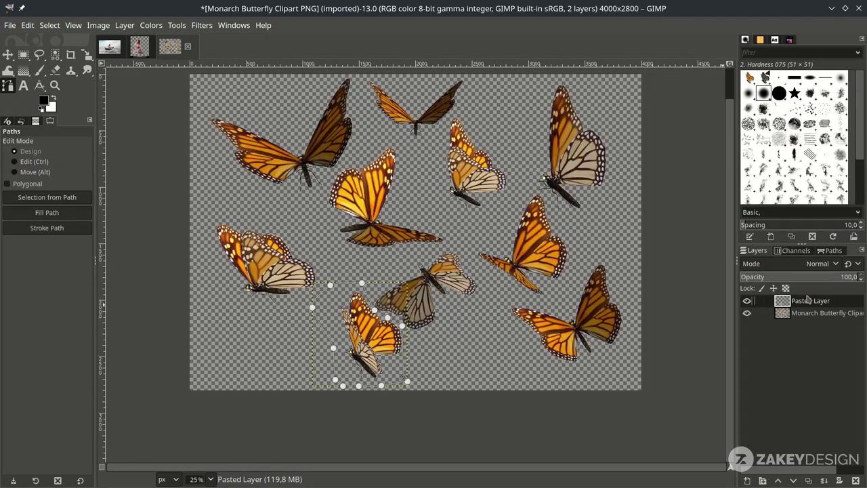
pyautogui.doubleClick(810, 300)
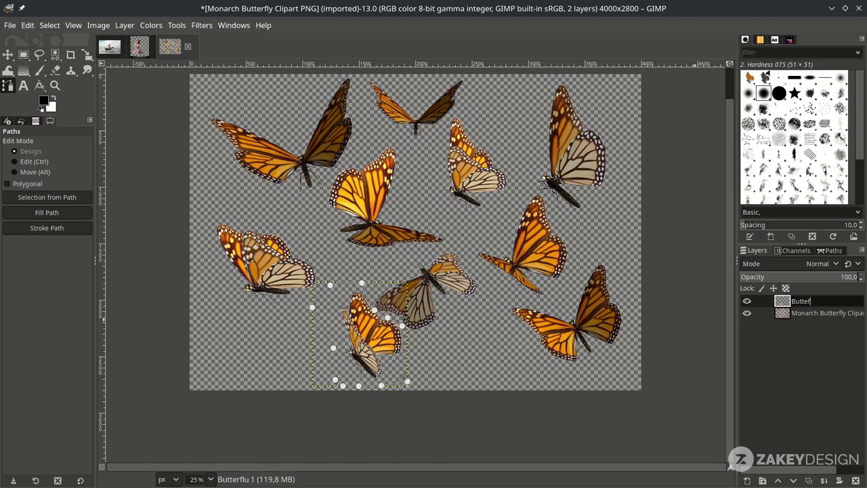
pyautogui.write('ly 1')
pyautogui.press('Return')
# Copy the Butterfly 1 layer into the boat composition, move it to the top of the layer stack and shift it towards the lower-right corner
pyautogui.press('m')
pyautogui.press('-')
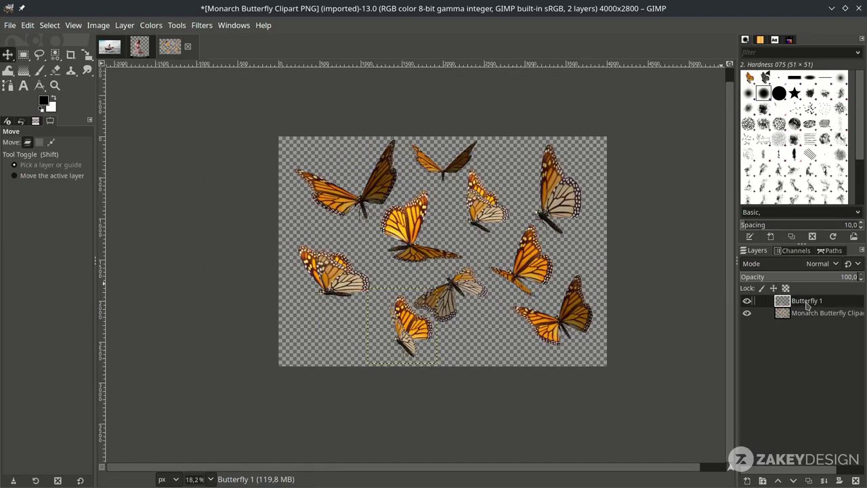
pyautogui.moveTo(806, 305); pyautogui.dragTo(556, 359)
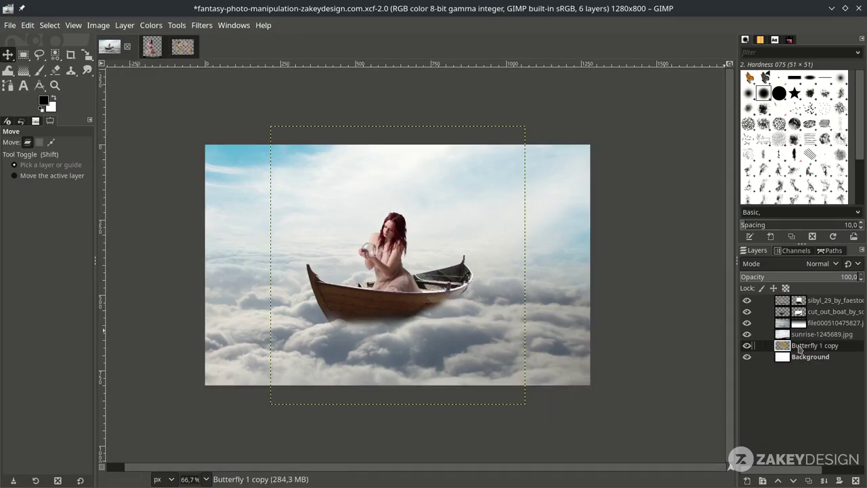
pyautogui.moveTo(800, 348); pyautogui.dragTo(839, 299)
pyautogui.moveTo(436, 286); pyautogui.dragTo(539, 325)
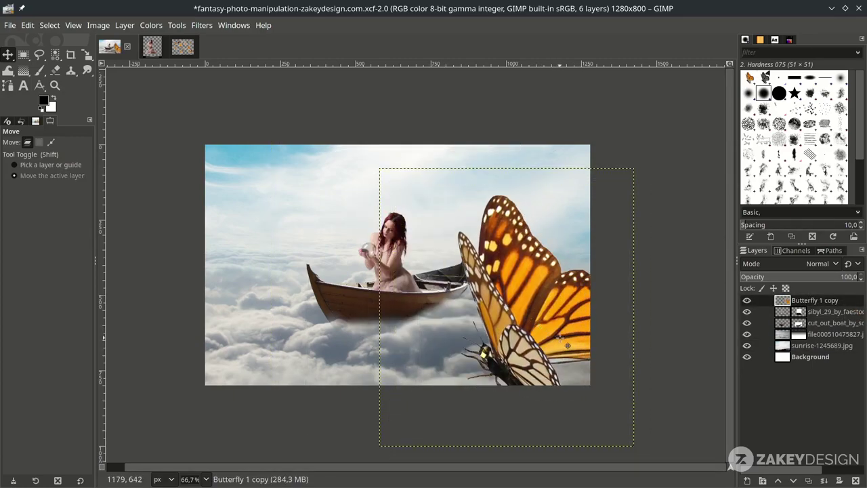
# Scale the Butterfly 1 copy down and place it in the composition's lower-right corner, partly beyond the canvas edge
pyautogui.hotkey('shift', 's')
pyautogui.click(568, 345)
pyautogui.moveTo(629, 422); pyautogui.dragTo(544, 330)
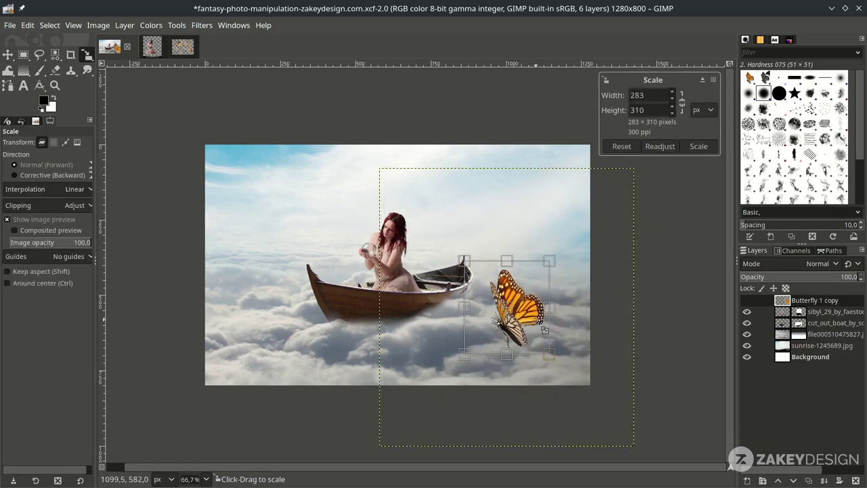
pyautogui.moveTo(469, 270); pyautogui.dragTo(530, 321)
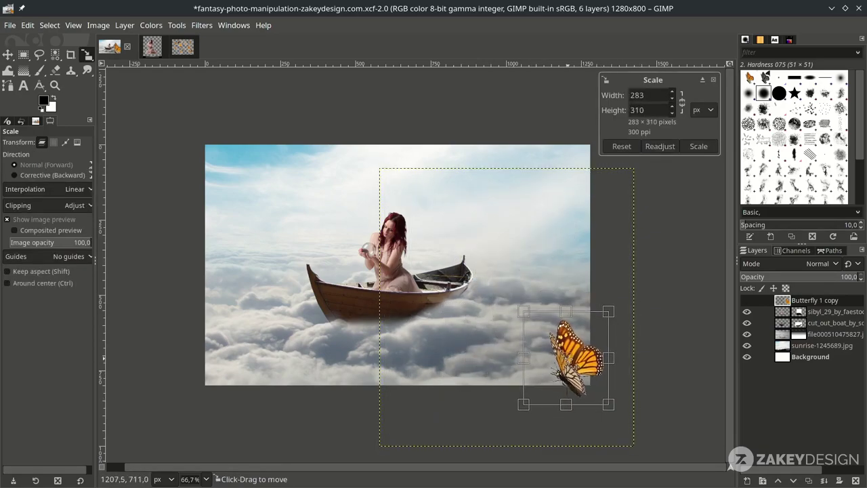
pyautogui.moveTo(605, 401); pyautogui.dragTo(623, 417)
pyautogui.press('Return')
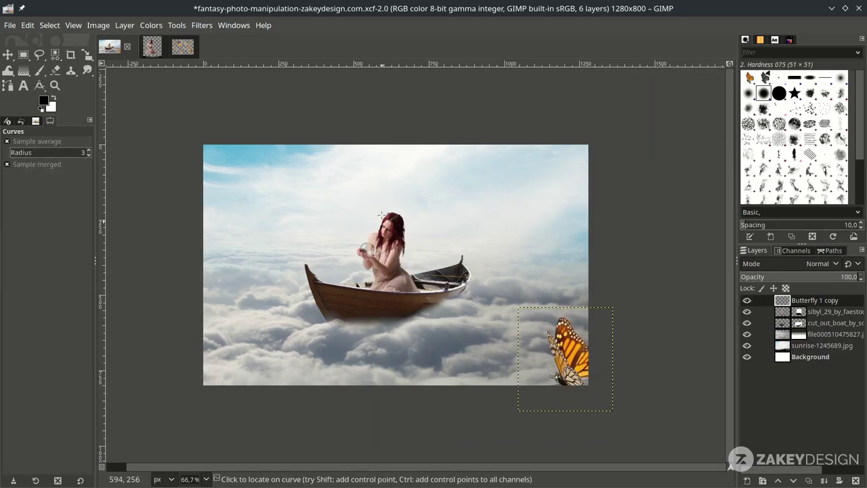
# Darken the Butterfly 1 copy with Curves by lowering the midtones to about input 121, output 96, and save the composition
pyautogui.click(152, 25)
pyautogui.click(174, 170)
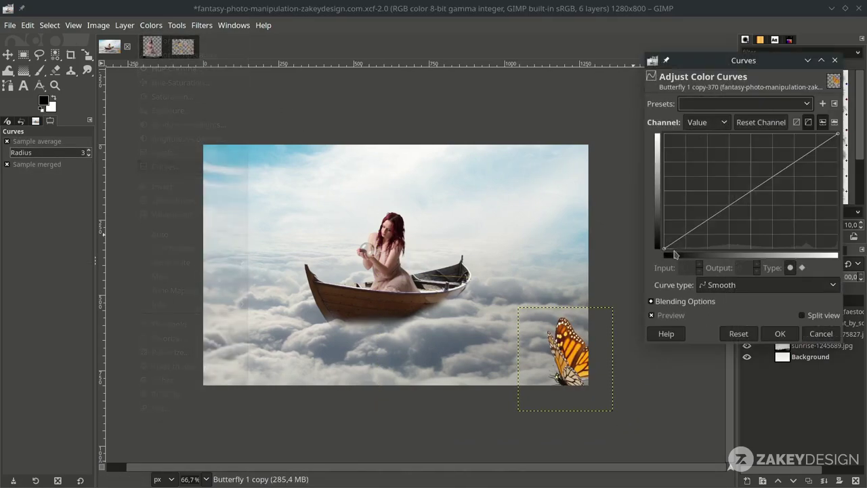
pyautogui.moveTo(749, 192); pyautogui.dragTo(745, 206)
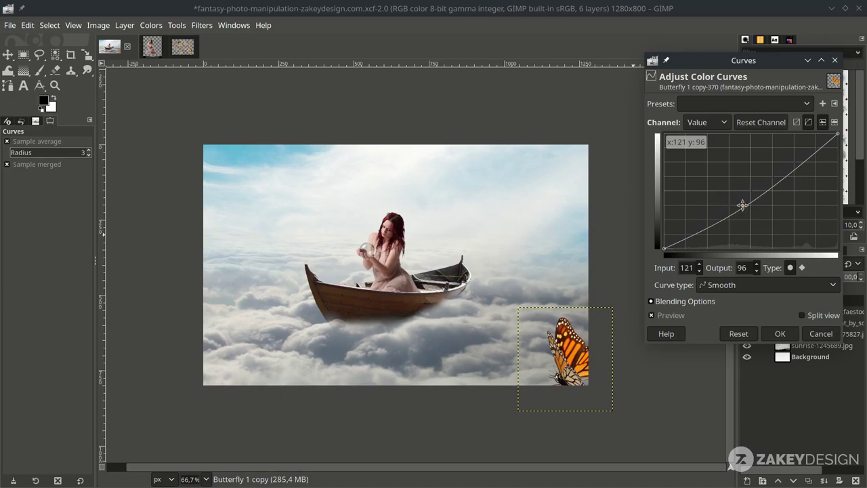
pyautogui.click(779, 334)
pyautogui.hotkey('ctrl', 's')
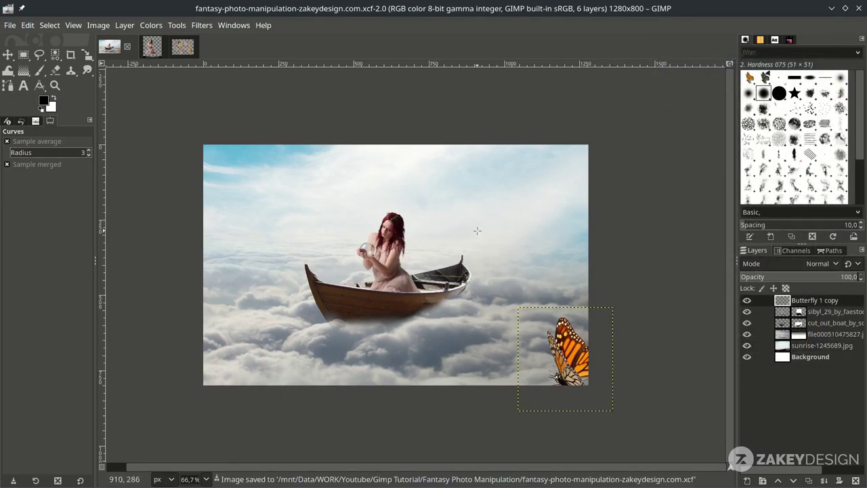
# In the butterfly sheet image, outline the orange butterfly right of centre with a path, convert it to a selection and activate the sheet layer
pyautogui.click(189, 55)
pyautogui.press('b')
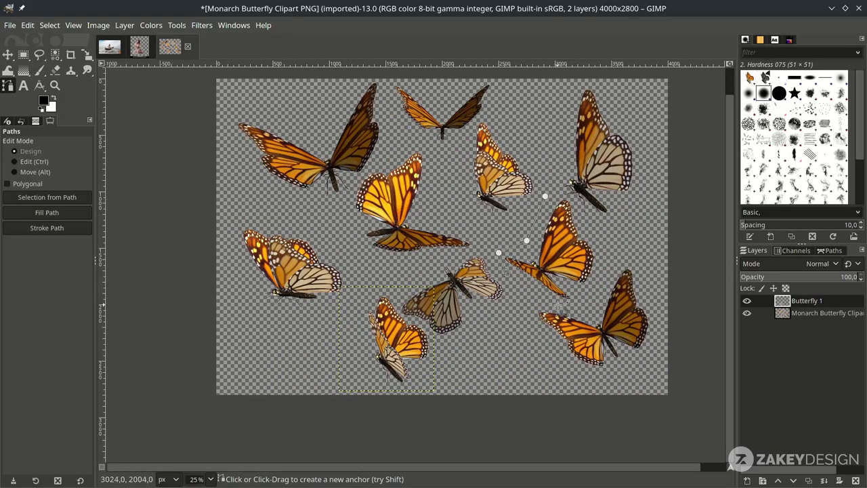
pyautogui.scroll(2, 577, 213)
pyautogui.press('Return')
pyautogui.rightClick(806, 313)
pyautogui.click(824, 322)
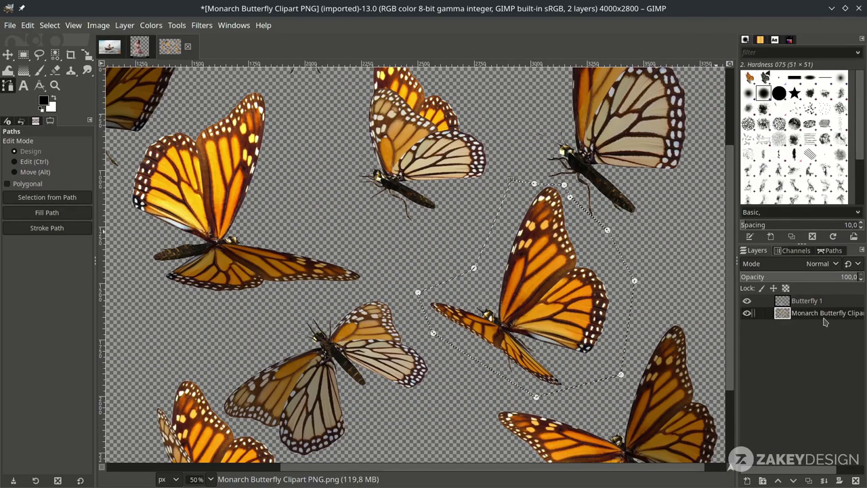
# Copy the selected butterfly onto a new layer named Butterfly 2
pyautogui.hotkey('ctrl', 'c')
pyautogui.hotkey('ctrl', 'v')
pyautogui.click(746, 480)
pyautogui.doubleClick(802, 313)
pyautogui.write('y 2')
pyautogui.press('Return')
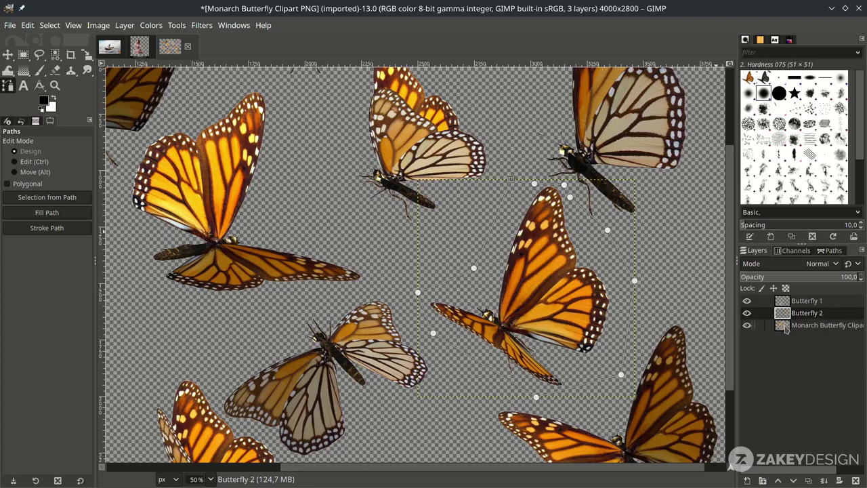
# Outline the sheet's upper-right butterfly with a path and copy it onto a new layer named Butterfly 3
pyautogui.scroll(-2, 603, 275)
pyautogui.click(820, 326)
pyautogui.press('Escape')
pyautogui.click(587, 117)
pyautogui.scroll(4, 583, 224)
pyautogui.click(575, 86)
pyautogui.click(590, 265)
pyautogui.click(631, 322)
pyautogui.click(637, 377)
pyautogui.scroll(-2, 476, 380)
pyautogui.click(676, 337)
pyautogui.click(661, 239)
pyautogui.click(664, 149)
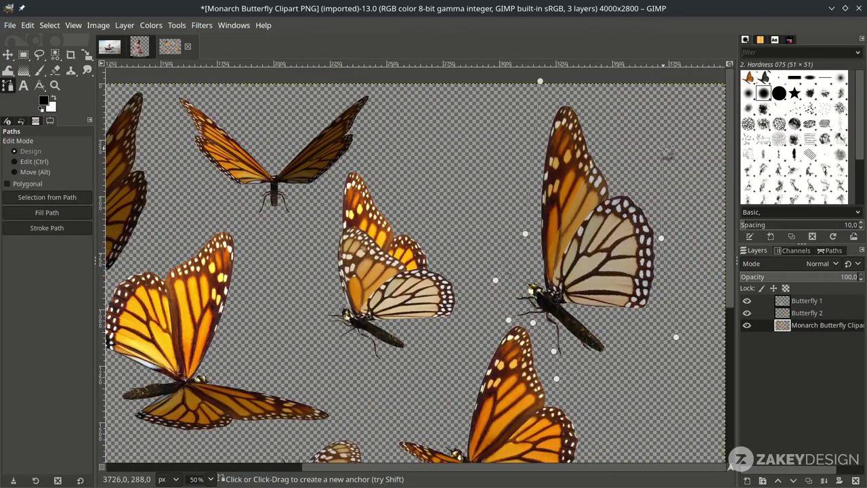
pyautogui.click(634, 117)
pyautogui.write('erfly 3')
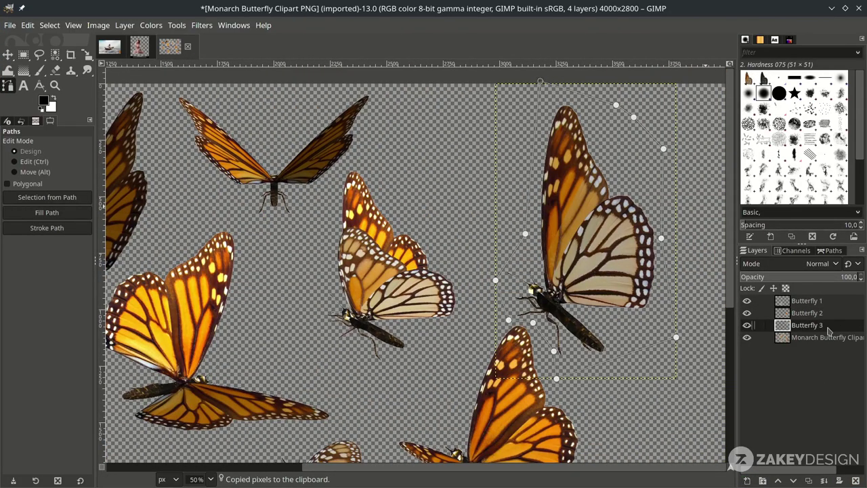
pyautogui.press('Return')
# Outline the small open-winged butterfly at the sheet's top centre with a path and copy it onto a new layer named Butterfly 4
pyautogui.scroll(-4, 267, 219)
pyautogui.scroll(3, 391, 212)
pyautogui.click(391, 213)
pyautogui.click(392, 267)
pyautogui.click(413, 310)
pyautogui.scroll(1, 411, 314)
pyautogui.click(483, 329)
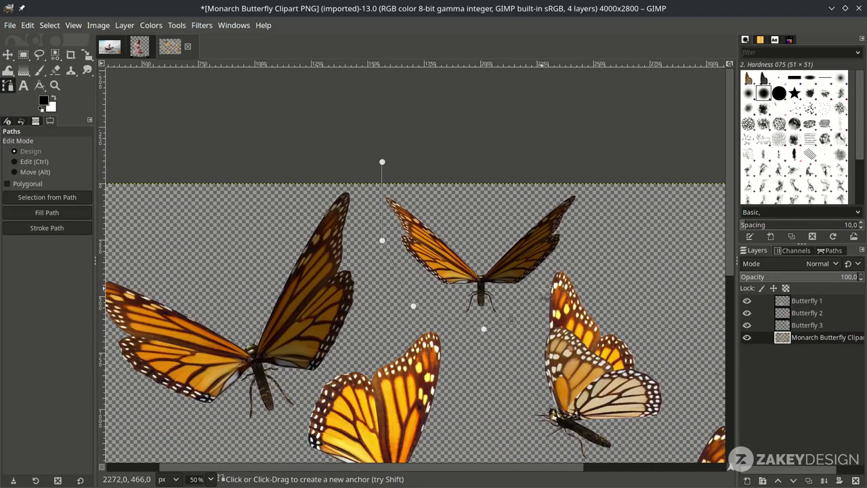
pyautogui.click(513, 322)
pyautogui.click(545, 287)
pyautogui.click(585, 233)
pyautogui.write('Butt')
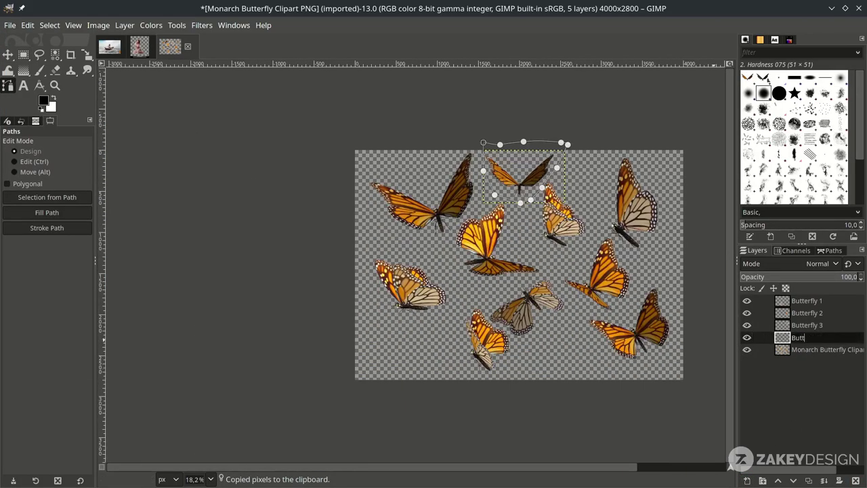
pyautogui.write('erfly 4')
pyautogui.press('Return')
# Outline the bright orange butterfly below the top-centre one with a path and copy it onto a new layer named Butterfly 5
pyautogui.scroll(2, 337, 172)
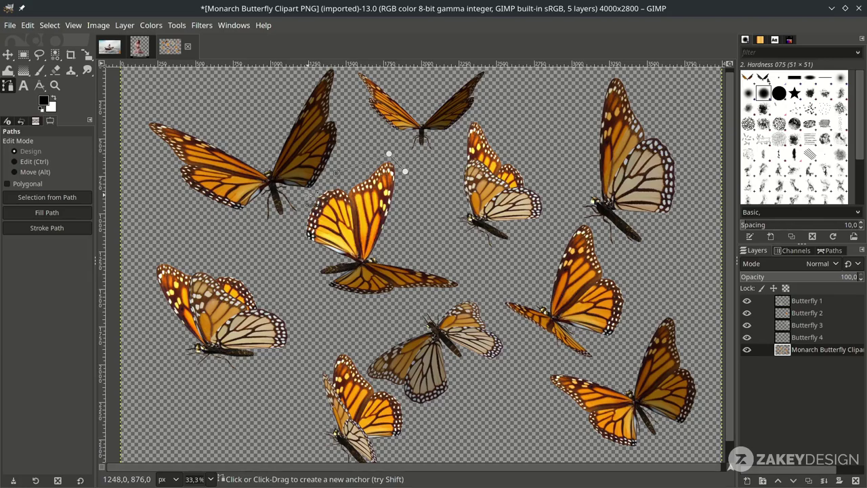
pyautogui.scroll(1, 308, 207)
pyautogui.click(294, 222)
pyautogui.click(281, 280)
pyautogui.click(294, 328)
pyautogui.click(341, 366)
pyautogui.click(473, 355)
pyautogui.click(525, 338)
pyautogui.click(554, 326)
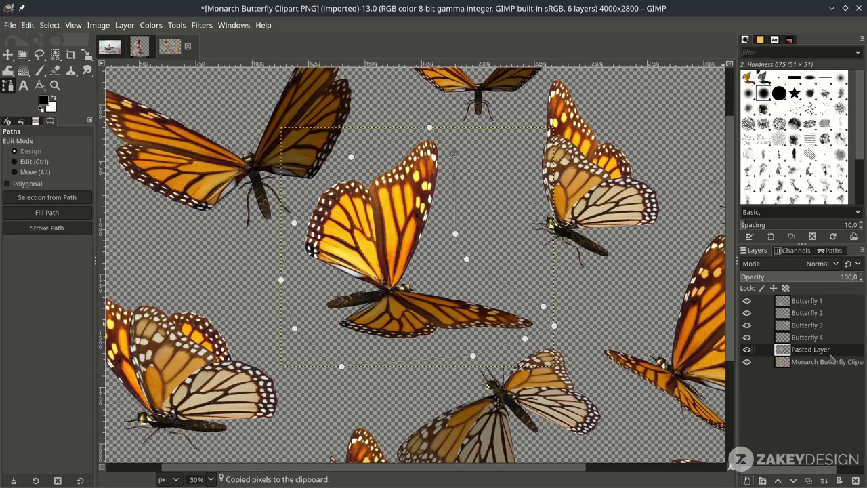
pyautogui.doubleClick(831, 353)
pyautogui.write('Butterfly 5')
pyautogui.press('Return')
# Copy Butterfly 2 into the boat composition, scale it to about 98 × 99 px and place it over the clouds just behind the stern
pyautogui.scroll(-3, 344, 308)
pyautogui.click(8, 55)
pyautogui.scroll(1, 538, 359)
pyautogui.hotkey('shift', 'j')
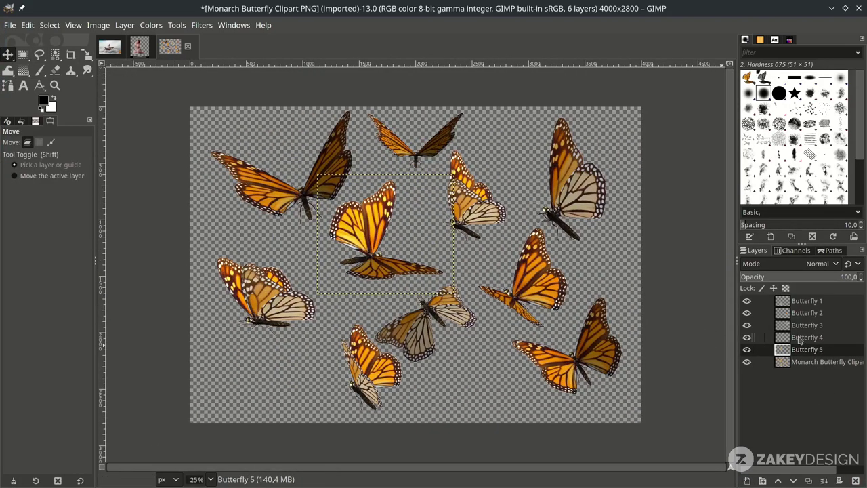
pyautogui.moveTo(806, 312); pyautogui.dragTo(139, 76)
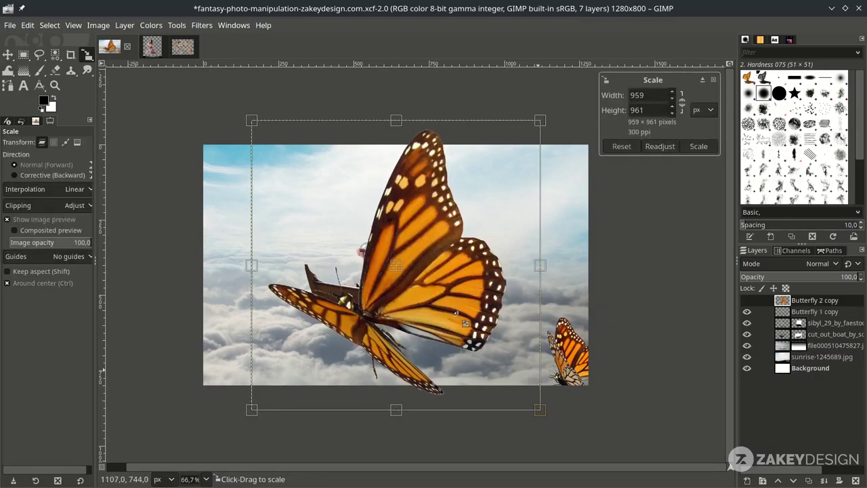
pyautogui.moveTo(512, 386); pyautogui.dragTo(499, 322)
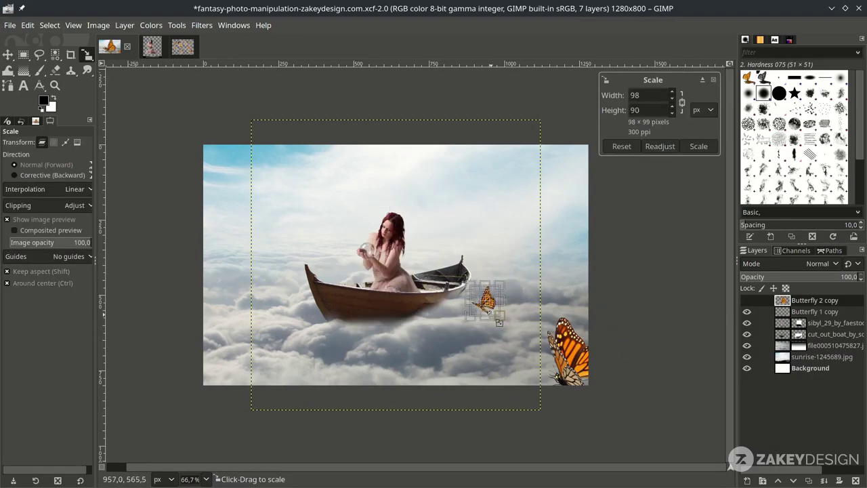
pyautogui.press('Return')
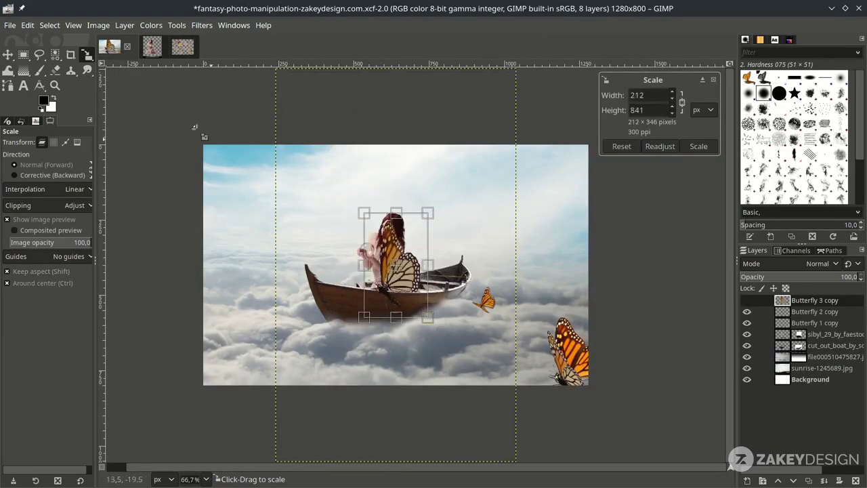
# Scale the Butterfly 3 copy down onto the boat's bow tip and add Butterfly 4, about 29 × 19 px, beside the woman's head
pyautogui.scroll(2, 450, 288)
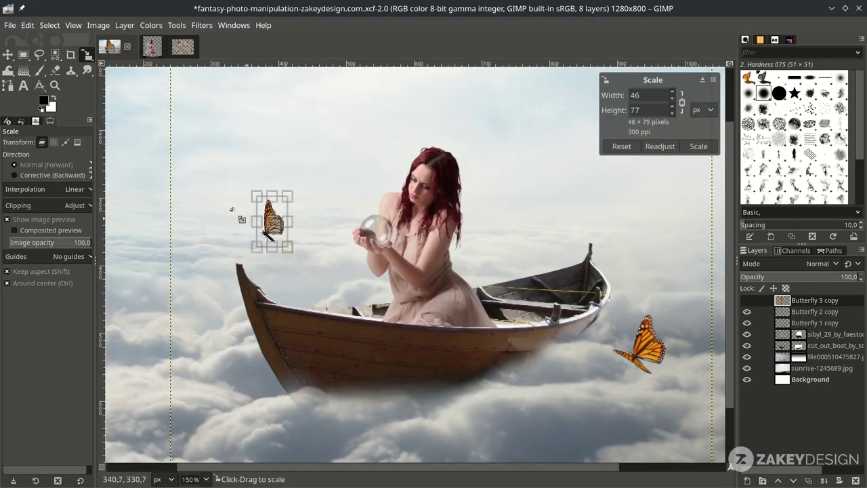
pyautogui.scroll(3, 258, 251)
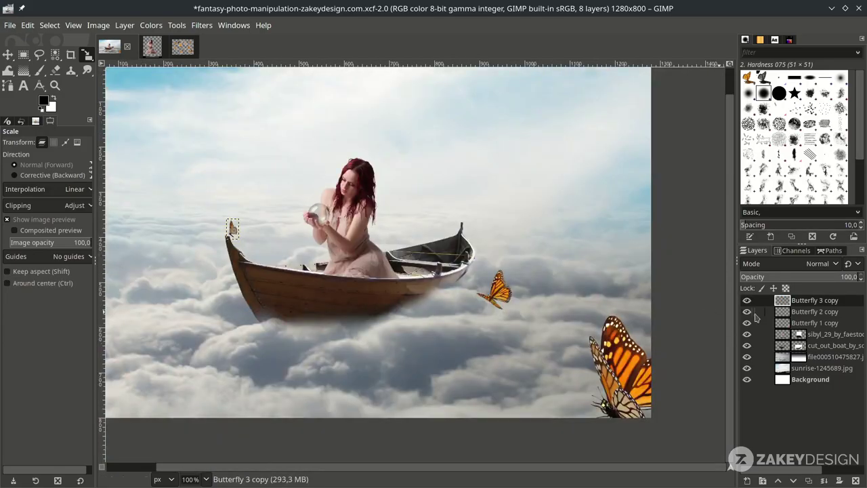
pyautogui.moveTo(813, 322); pyautogui.dragTo(111, 53)
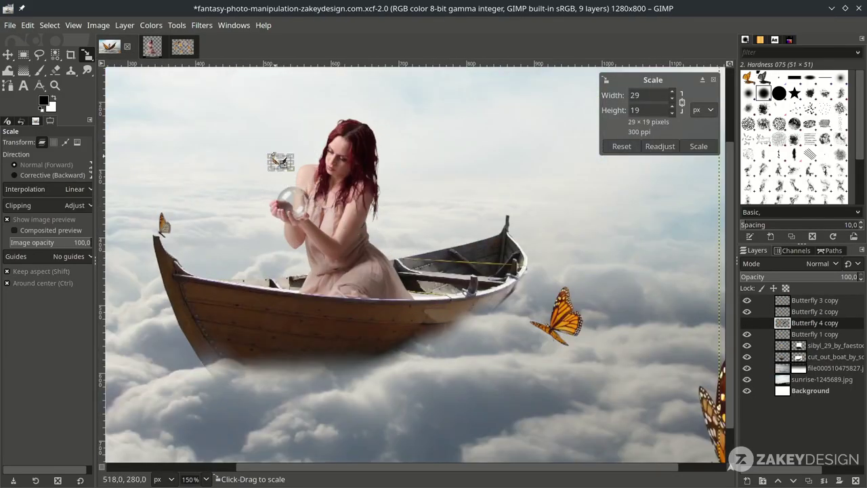
pyautogui.scroll(3, 284, 159)
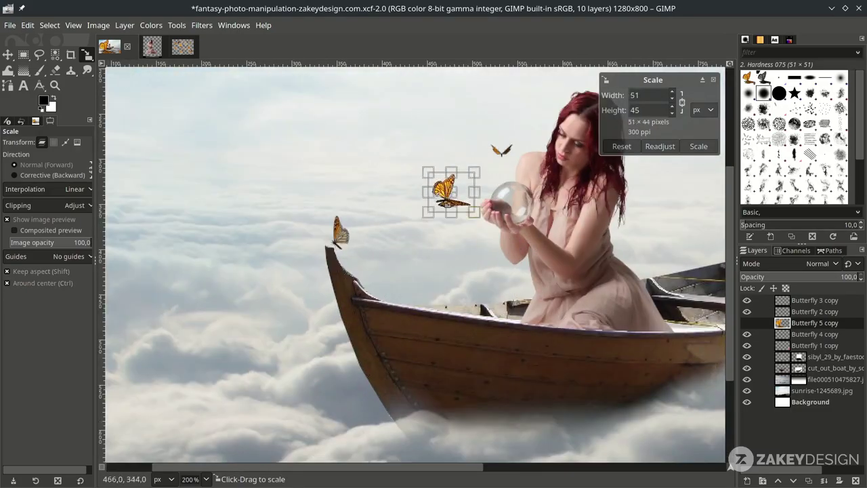
# Scale the Butterfly 5 copy to about 34 × 29 px, place it beside the crystal ball and save the composition
pyautogui.moveTo(450, 186); pyautogui.dragTo(467, 178)
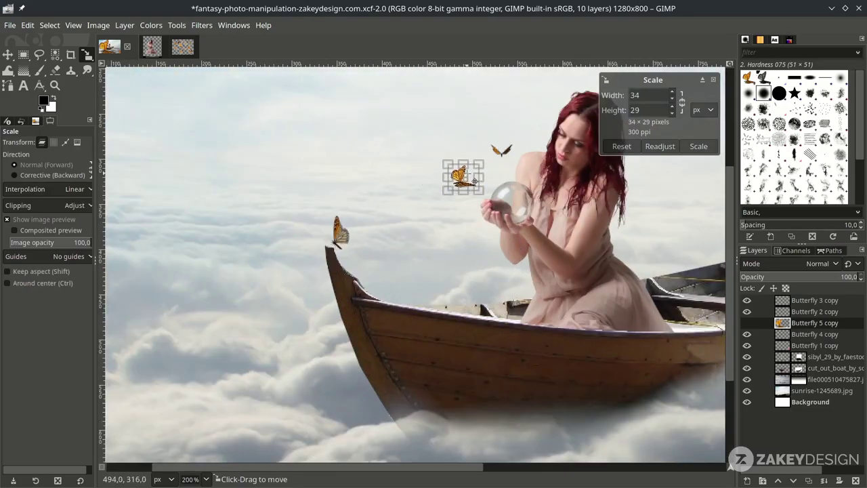
pyautogui.press('Return')
pyautogui.scroll(-2, 474, 181)
pyautogui.scroll(-1, 622, 348)
pyautogui.hotkey('ctrl', 's')
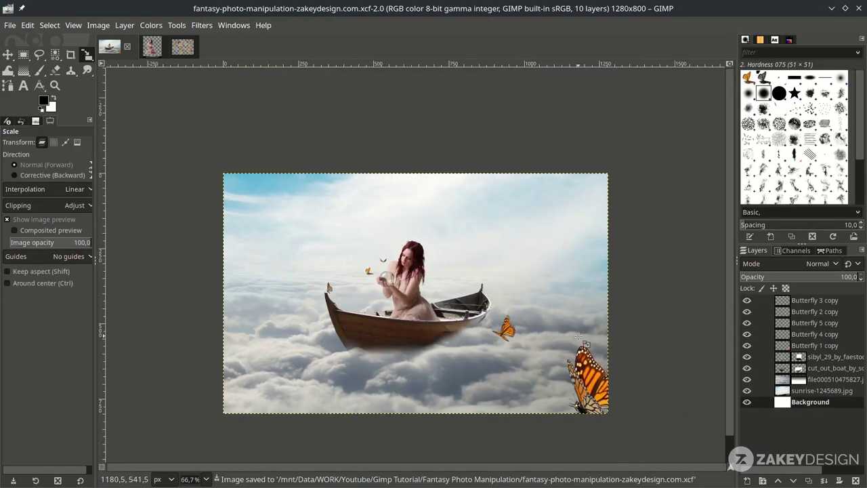
# Open pngfind.com-flock-of-birds-png-388733.png and toggle its layer's visibility to check the transparent background
pyautogui.press('m')
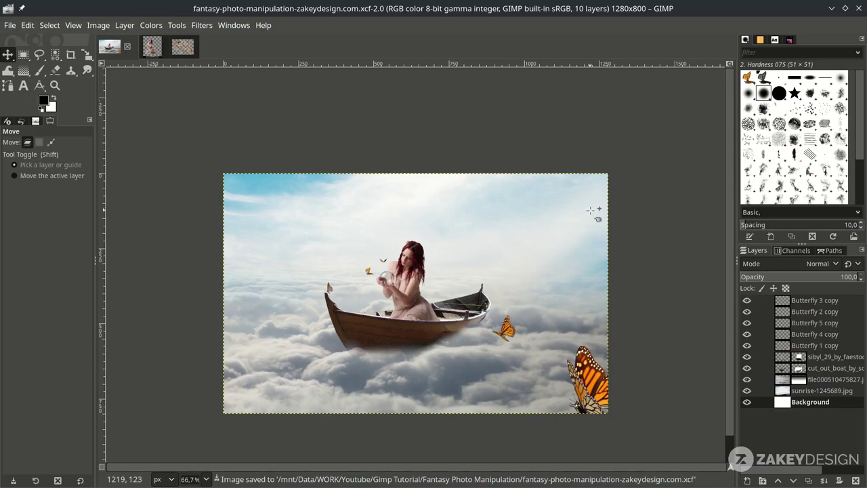
pyautogui.scroll(-2, 264, 124)
pyautogui.click(11, 25)
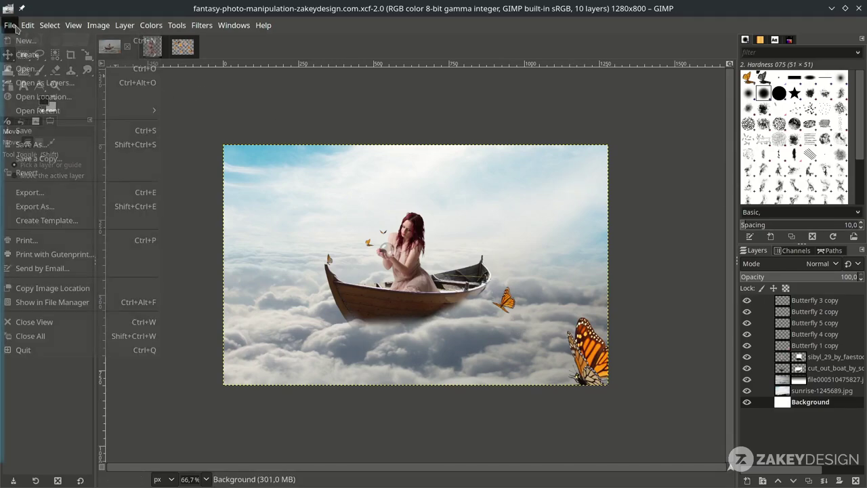
pyautogui.click(31, 68)
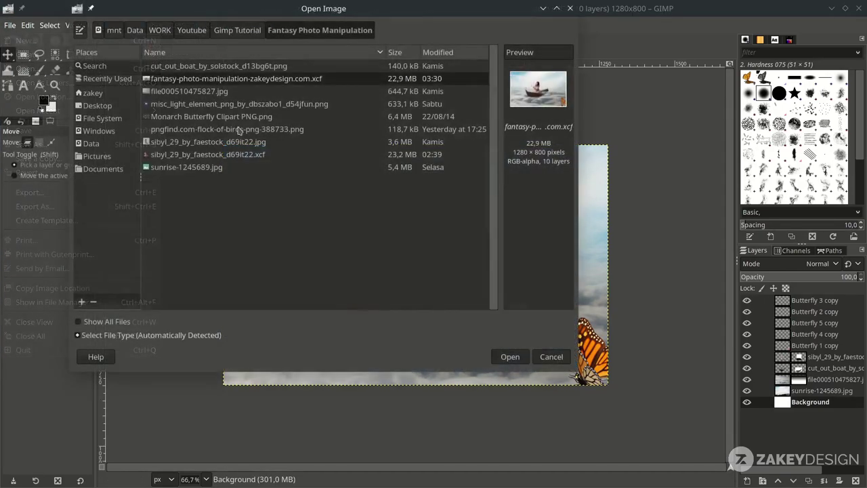
pyautogui.click(199, 130)
pyautogui.doubleClick(199, 130)
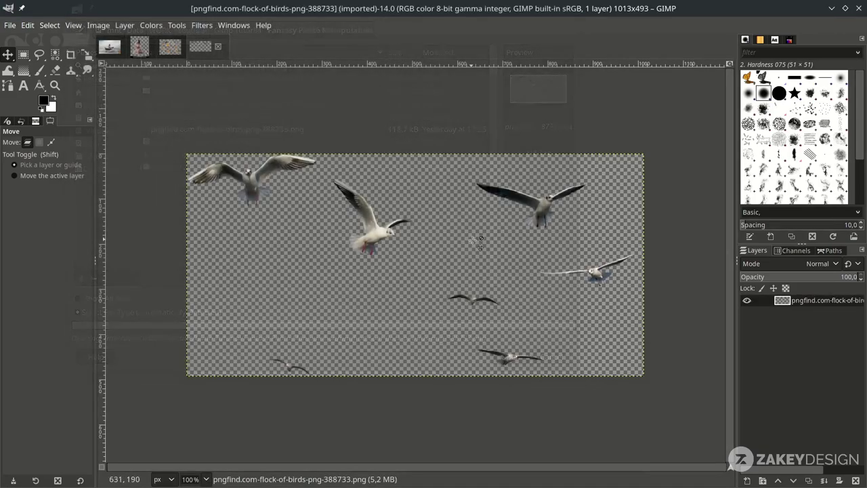
pyautogui.press('b')
pyautogui.click(747, 302)
pyautogui.click(747, 301)
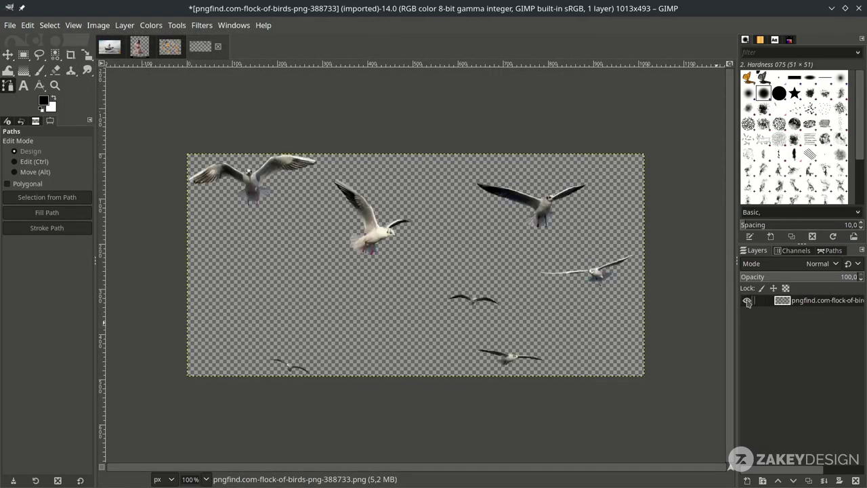
# Hide and show the flock-of-birds layer again to check its transparent background
pyautogui.click(747, 302)
pyautogui.click(747, 302)
pyautogui.click(747, 301)
pyautogui.click(747, 301)
# Outline the small bird just right of the image centre with a closed path and copy it onto a new layer named Bird 1
pyautogui.scroll(2, 486, 322)
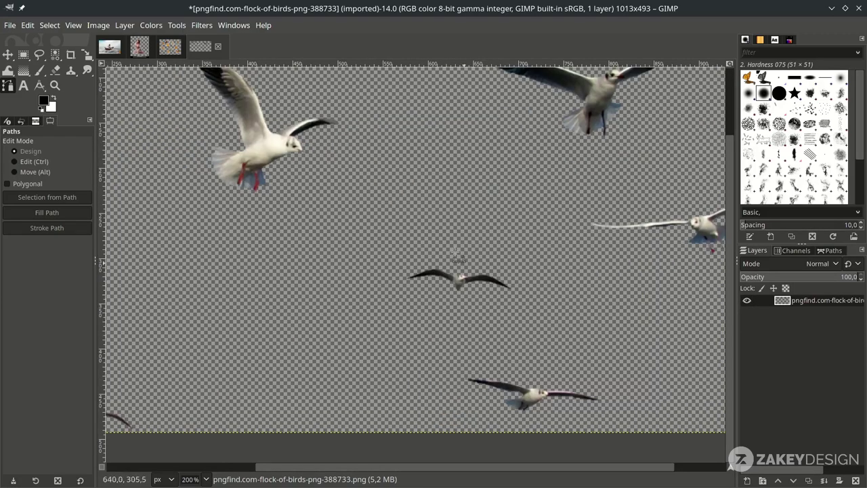
pyautogui.press('ctrl')
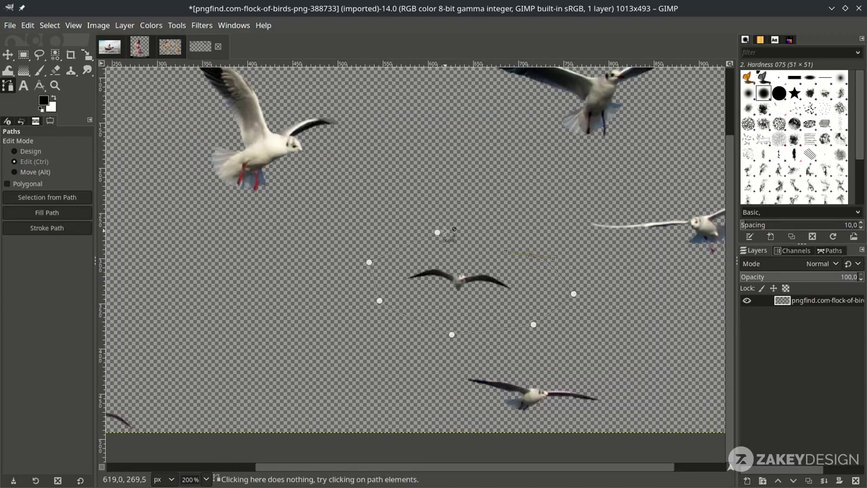
pyautogui.keyDown('ctrl'); pyautogui.click(437, 232); pyautogui.keyUp('ctrl')
pyautogui.press('Return')
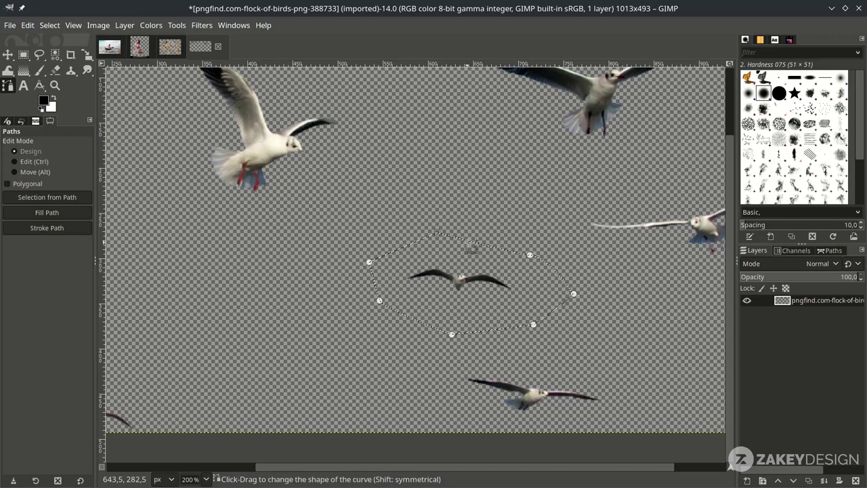
pyautogui.hotkey('ctrl', 'c')
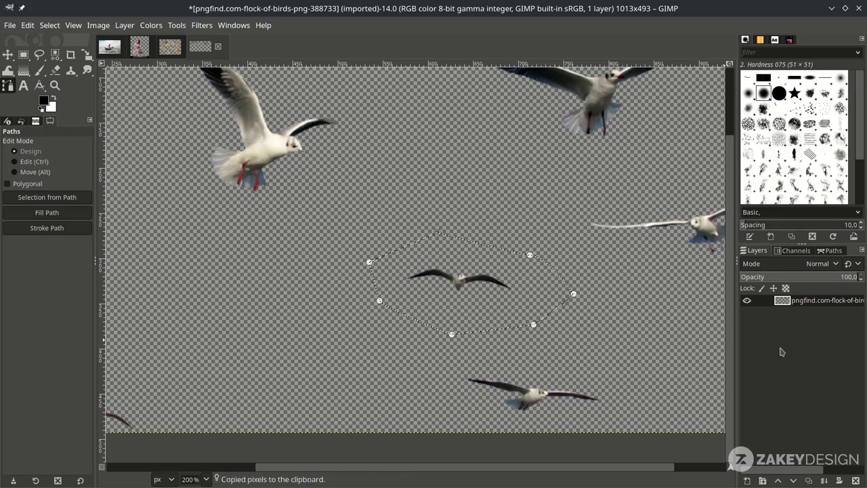
pyautogui.hotkey('ctrl', 'v')
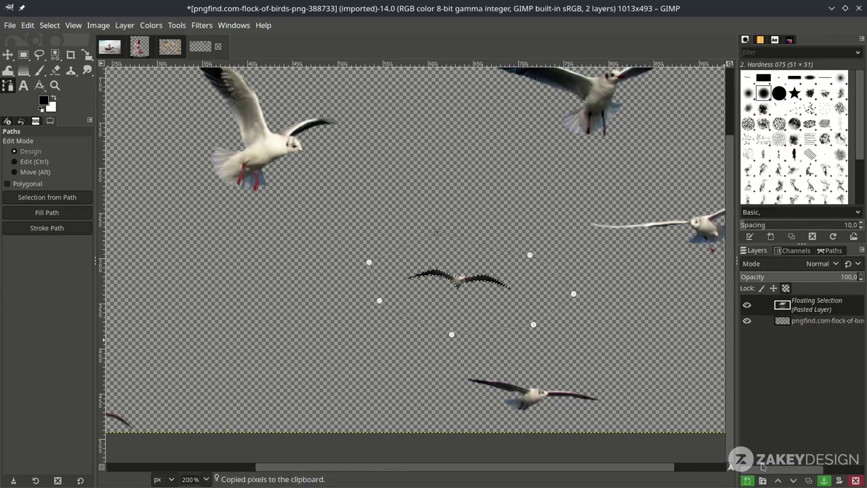
pyautogui.click(747, 480)
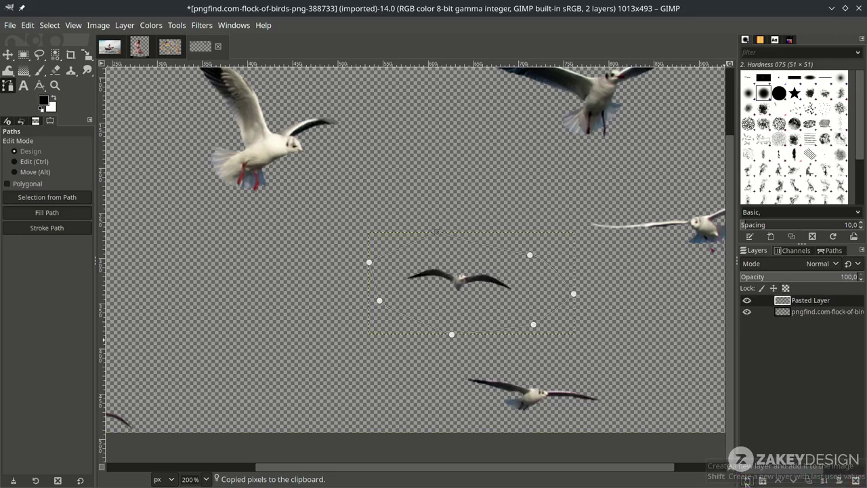
pyautogui.doubleClick(812, 303)
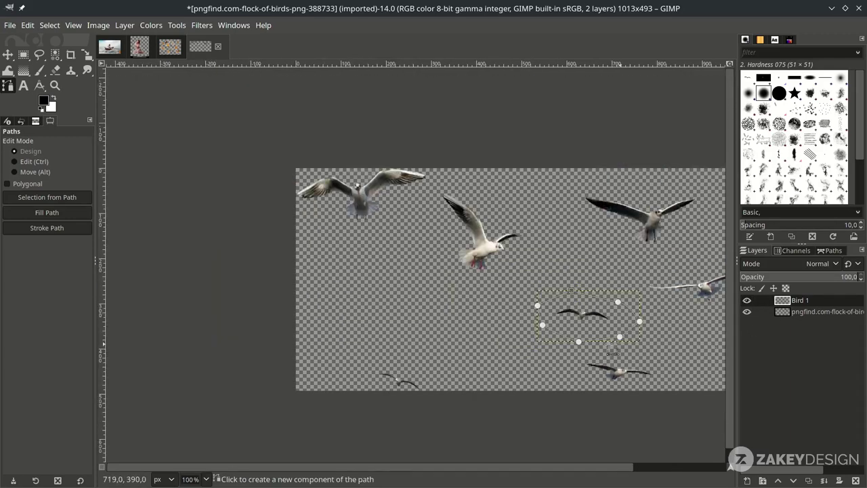
# Copy Bird 1 into the boat composition as the topmost layer and place it in the upper-right sky
pyautogui.press('1')
pyautogui.moveTo(800, 300); pyautogui.dragTo(550, 187)
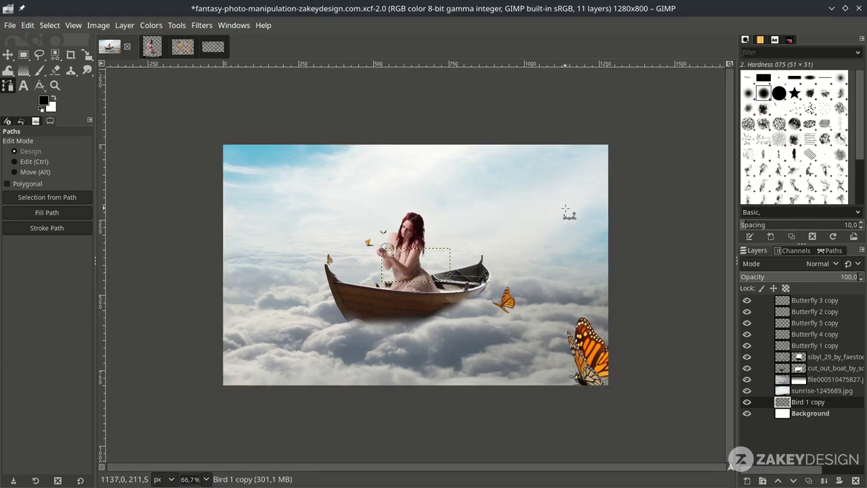
pyautogui.moveTo(849, 325); pyautogui.dragTo(843, 298)
pyautogui.press('m')
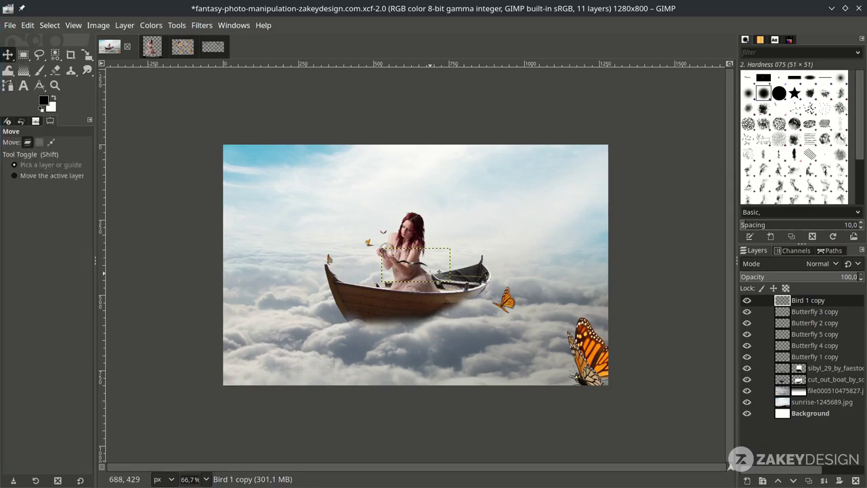
pyautogui.moveTo(438, 272); pyautogui.dragTo(597, 180)
# Scale the Bird 1 copy proportionally to about 96 × 48 px, keeping it in the upper-right sky
pyautogui.hotkey('shift', 's')
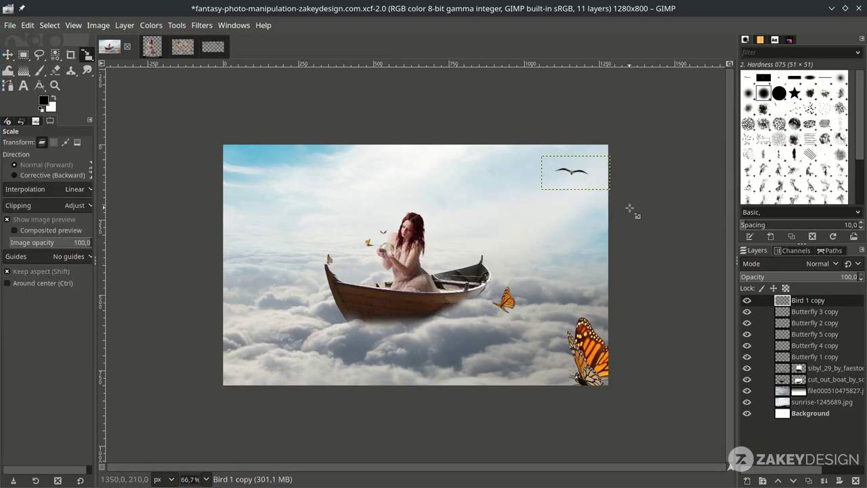
pyautogui.click(609, 193)
pyautogui.scroll(2, 608, 192)
pyautogui.moveTo(608, 190); pyautogui.dragTo(560, 143)
pyautogui.scroll(-1, 552, 137)
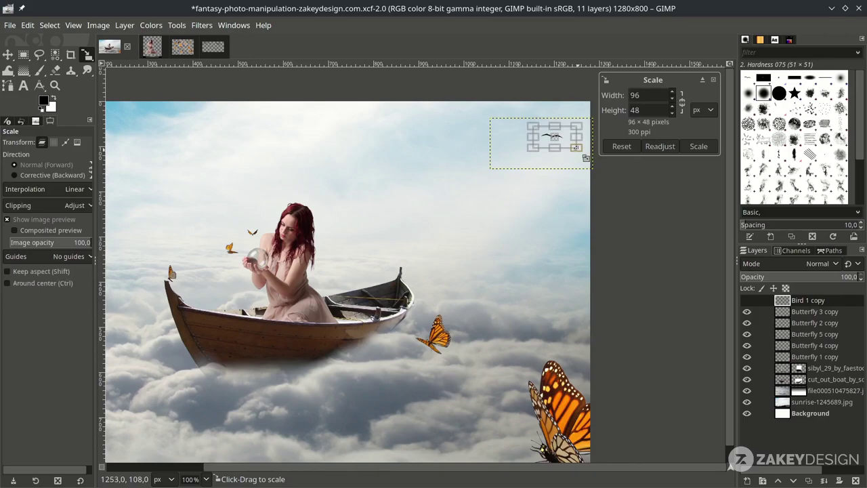
pyautogui.press('Return')
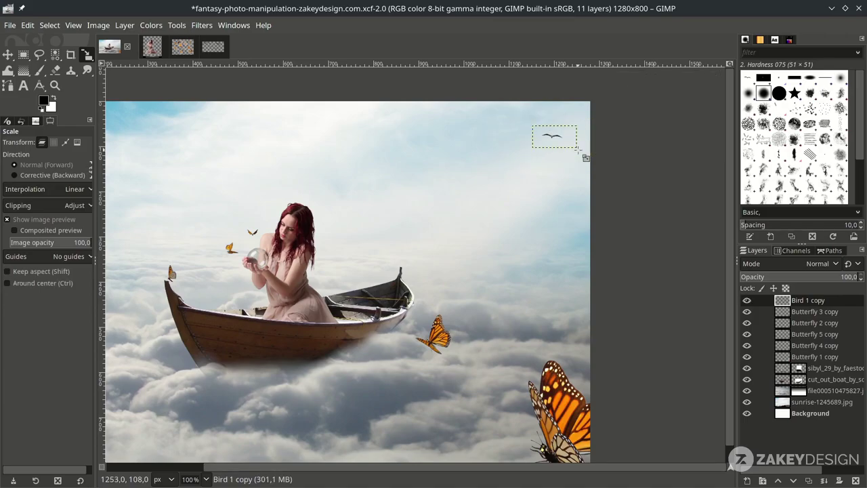
# Cut out the lower-right bird of the flock image onto a layer named Bird 2 and copy it into the boat composition
pyautogui.click(212, 47)
pyautogui.press('b')
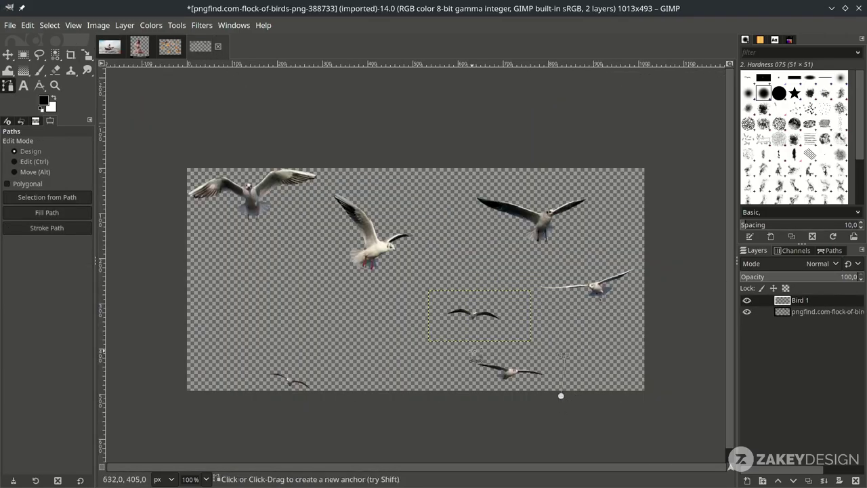
pyautogui.click(467, 352)
pyautogui.click(458, 376)
pyautogui.moveTo(543, 412); pyautogui.dragTo(553, 410)
pyautogui.keyDown('ctrl'); pyautogui.click(561, 396); pyautogui.keyUp('ctrl')
pyautogui.press('Return')
pyautogui.click(812, 312)
pyautogui.hotkey('ctrl', 'c')
pyautogui.hotkey('ctrl', 'v')
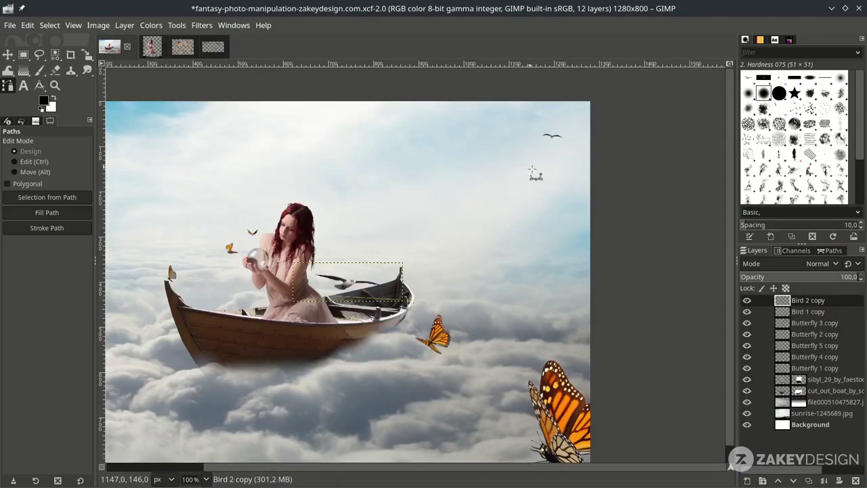
# Scale the Bird 2 copy down proportionally and place it in the sky just below and left of the first bird
pyautogui.hotkey('shift', 's')
pyautogui.click(349, 279)
pyautogui.moveTo(349, 279); pyautogui.dragTo(532, 149)
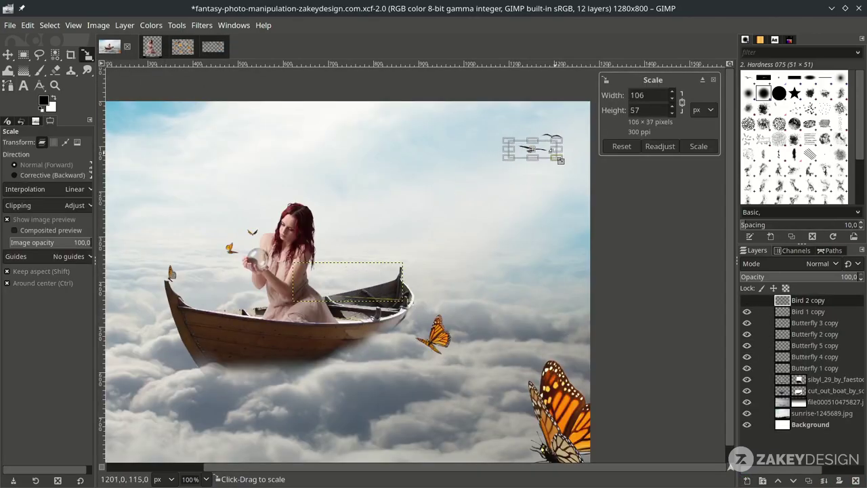
pyautogui.press('Return')
pyautogui.press('3')
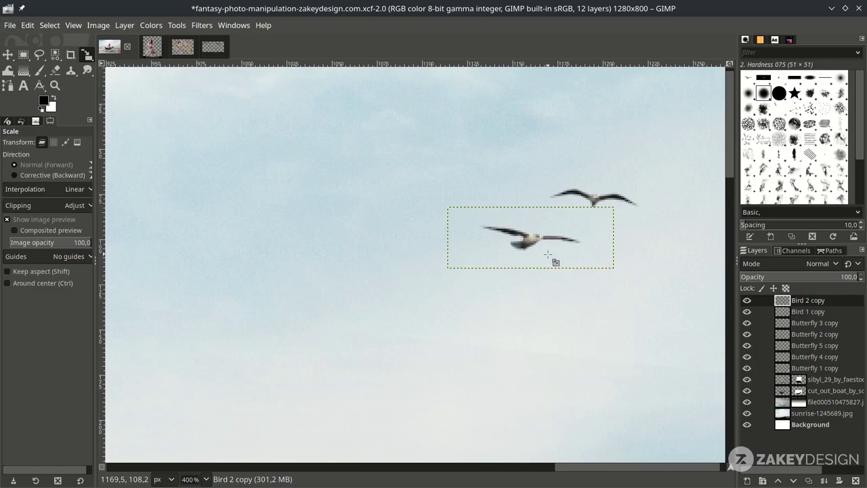
# Flip the Bird 2 copy horizontally and move it slightly down, away from the first bird
pyautogui.hotkey('shift', 'f')
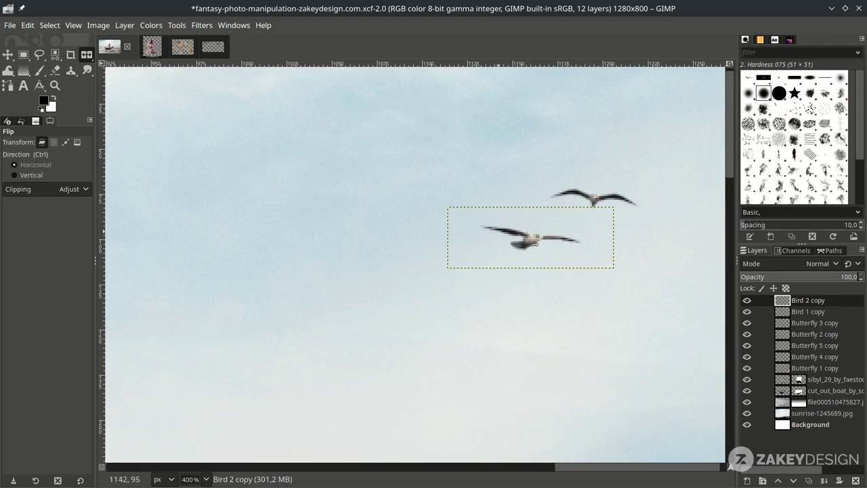
pyautogui.click(561, 249)
pyautogui.scroll(-2, 561, 250)
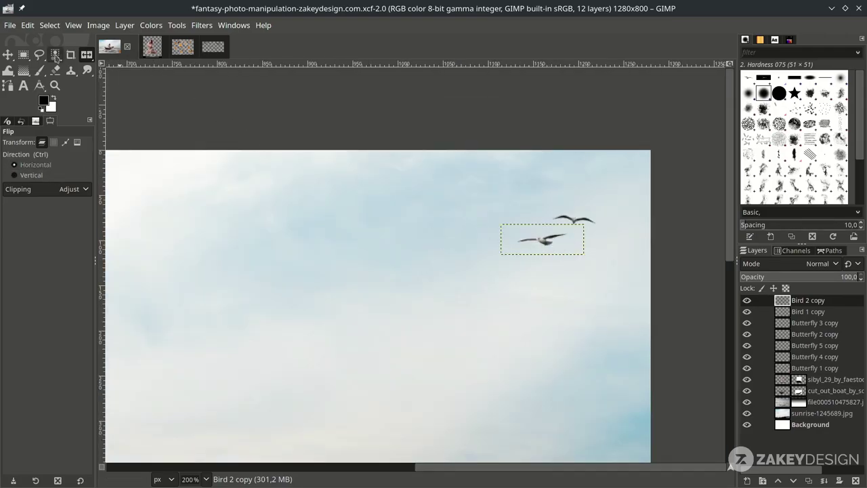
pyautogui.click(8, 55)
pyautogui.moveTo(545, 247); pyautogui.dragTo(549, 255)
# Cut out the lower-left bird of the flock image onto a layer named Bird 3 and copy it into the boat composition
pyautogui.click(215, 48)
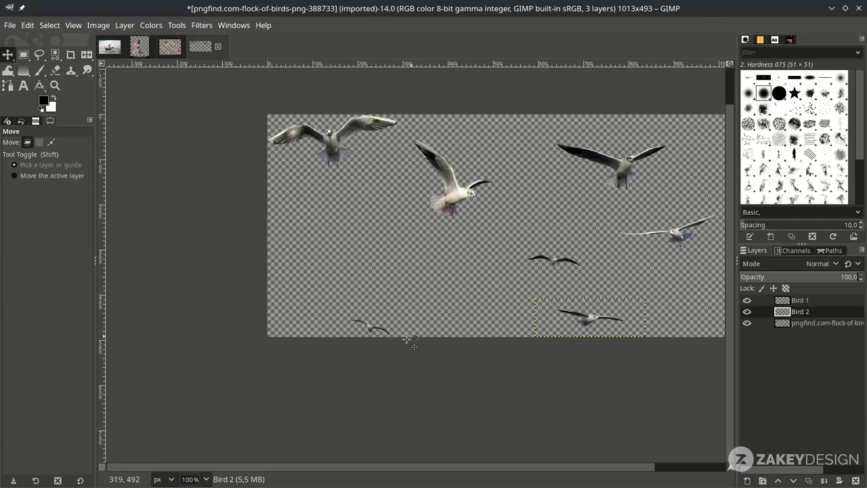
pyautogui.press('b')
pyautogui.scroll(1, 410, 342)
pyautogui.click(441, 333)
pyautogui.click(312, 291)
pyautogui.click(285, 311)
pyautogui.moveTo(316, 356); pyautogui.dragTo(344, 360)
pyautogui.click(465, 359)
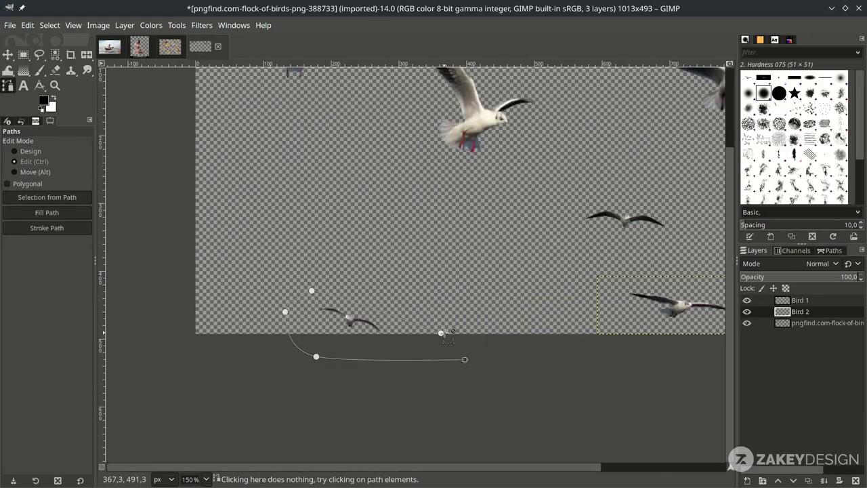
pyautogui.keyDown('ctrl'); pyautogui.click(441, 333); pyautogui.keyUp('ctrl')
pyautogui.hotkey('ctrl', 'v')
pyautogui.write('Bird 3')
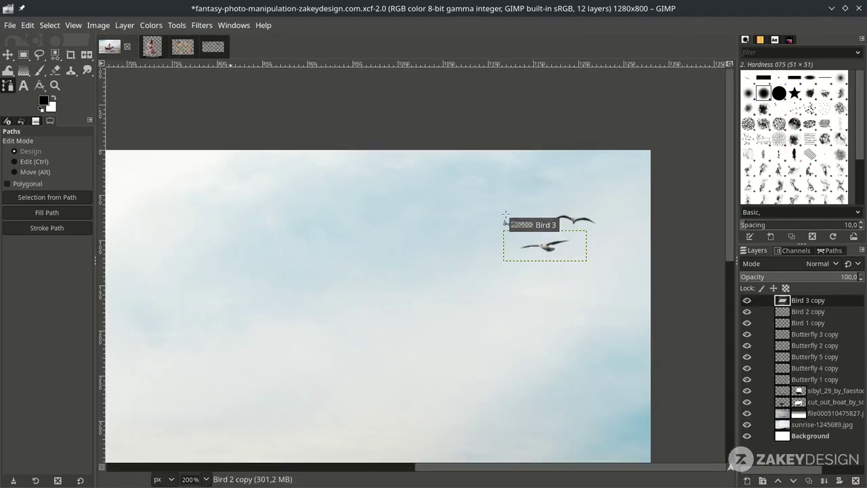
# Scale the Bird 3 copy down, place it left of the first bird and save the composition
pyautogui.hotkey('shift', 's')
pyautogui.click(378, 305)
pyautogui.moveTo(377, 305); pyautogui.dragTo(538, 224)
pyautogui.press('Return')
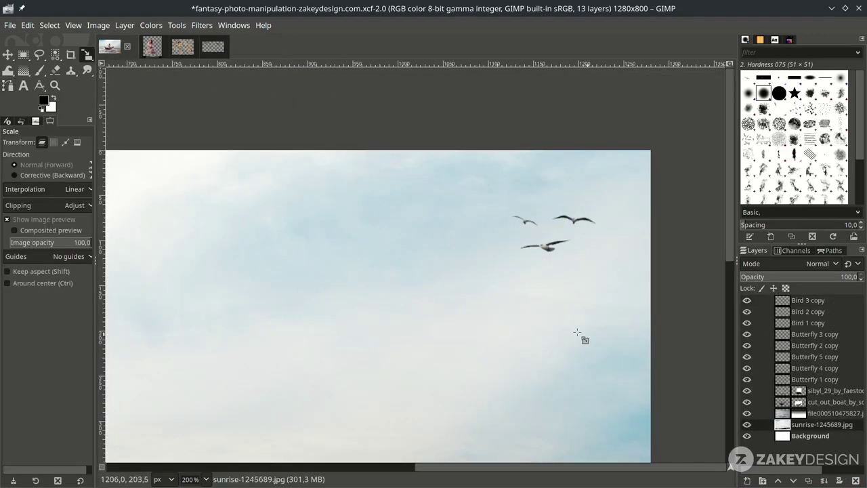
pyautogui.scroll(-3, 580, 338)
pyautogui.hotkey('ctrl', 's')
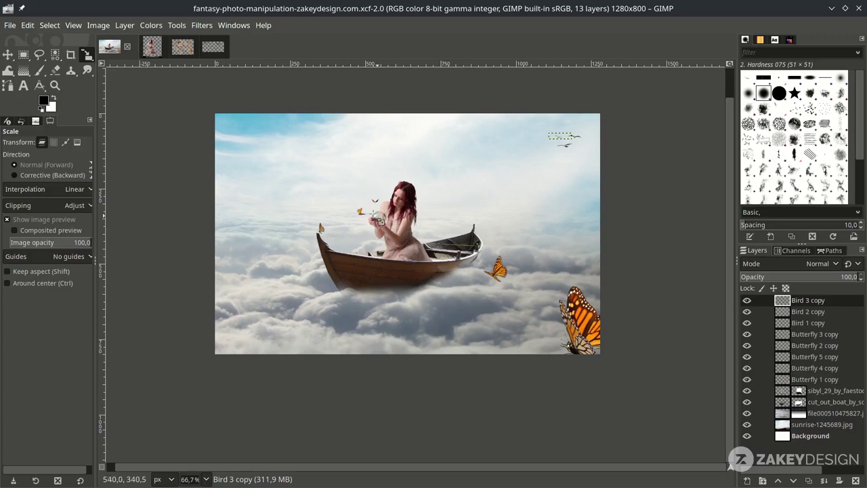
# Add misc_light_element_png_by_dbszabo1_d54jfun.png to the composition as a new layer
pyautogui.click(10, 26)
pyautogui.click(43, 81)
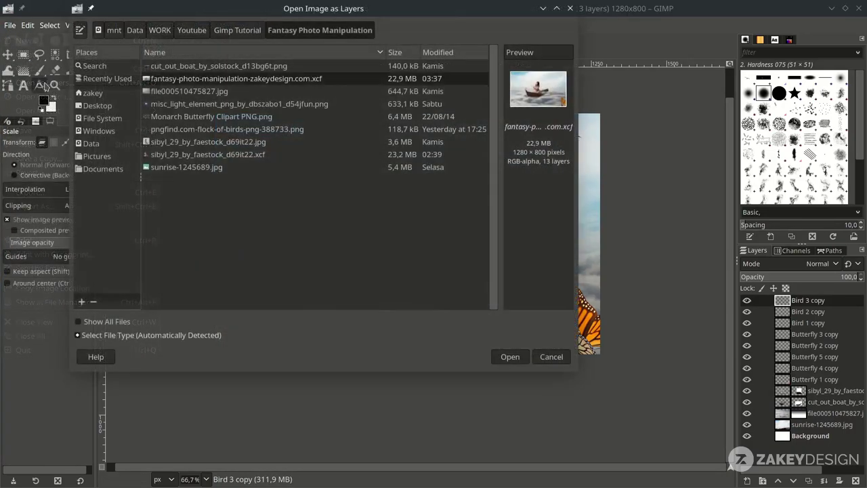
pyautogui.click(206, 129)
pyautogui.doubleClick(211, 105)
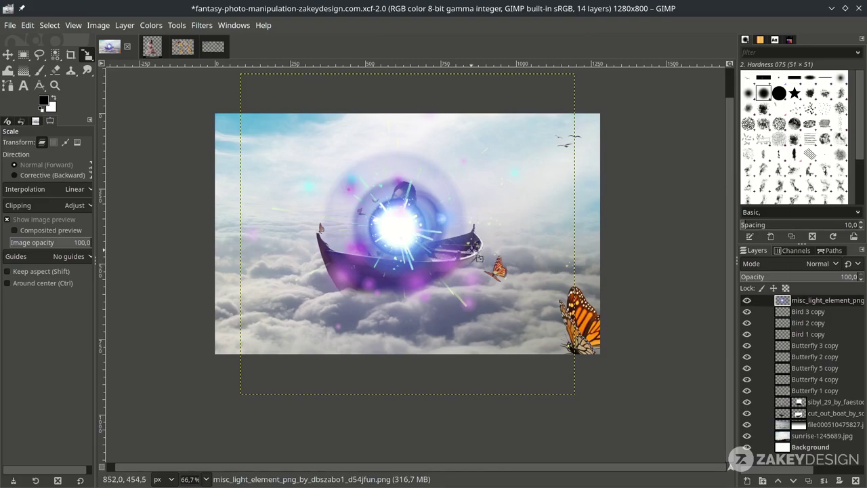
# Scale the light element layer to about 123 × 118 px and centre its glow on the crystal ball
pyautogui.click(472, 249)
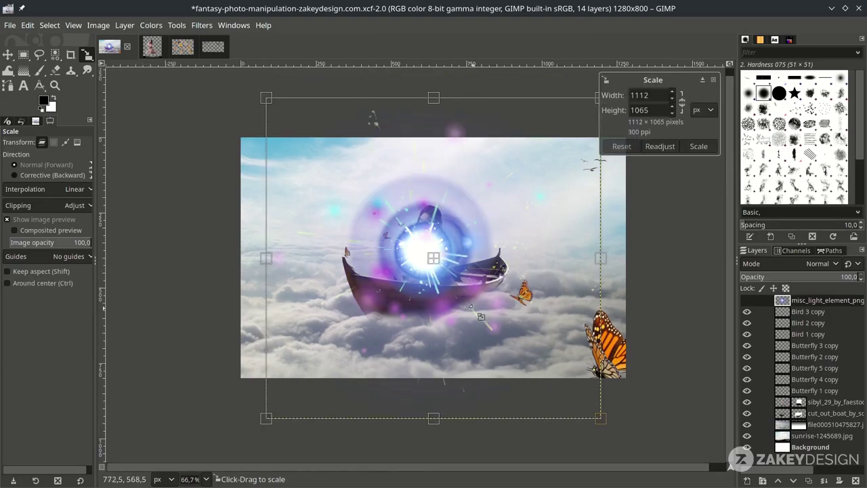
pyautogui.moveTo(604, 419); pyautogui.dragTo(494, 315)
pyautogui.scroll(2, 405, 245)
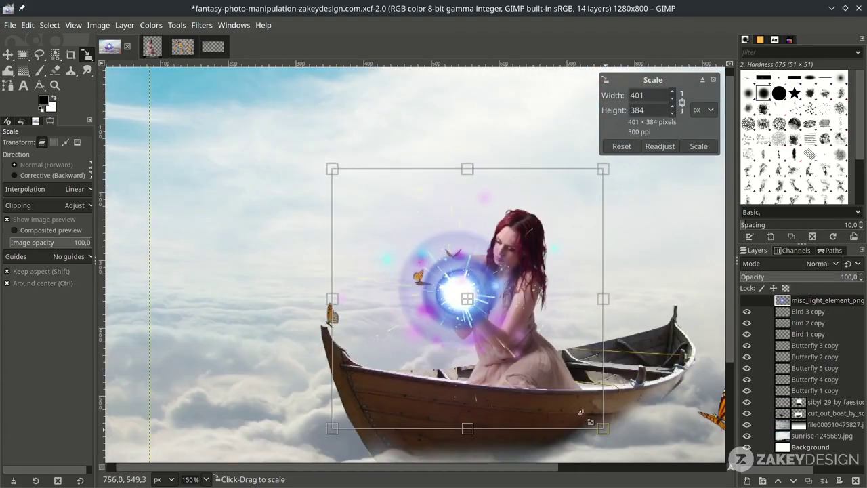
pyautogui.moveTo(585, 409); pyautogui.dragTo(491, 319)
pyautogui.scroll(2, 460, 310)
pyautogui.scroll(1, 481, 320)
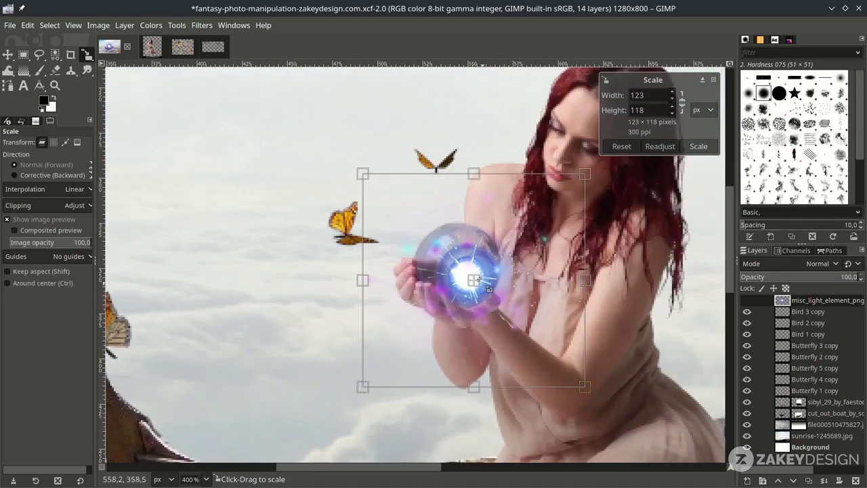
pyautogui.moveTo(484, 281)
pyautogui.mouseDown()
pyautogui.moveTo(469, 274)
pyautogui.moveTo(478, 279)
pyautogui.mouseUp()
pyautogui.scroll(-1, 477, 280)
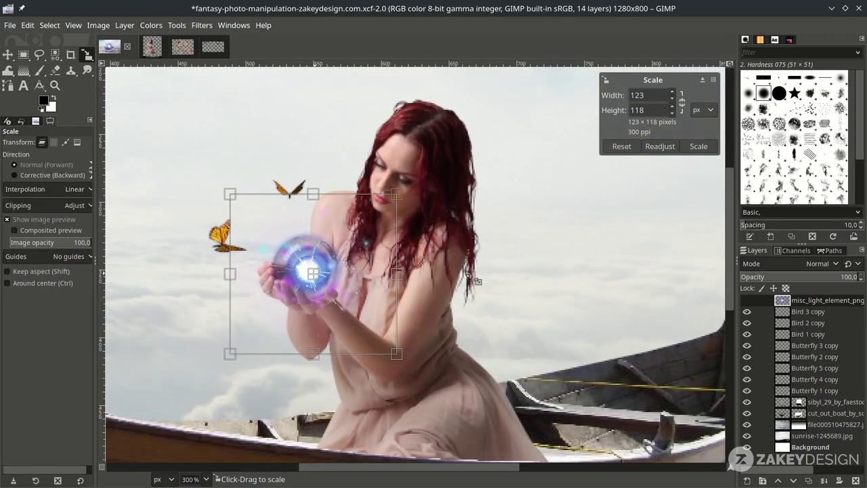
pyautogui.press('Return')
pyautogui.press('1')
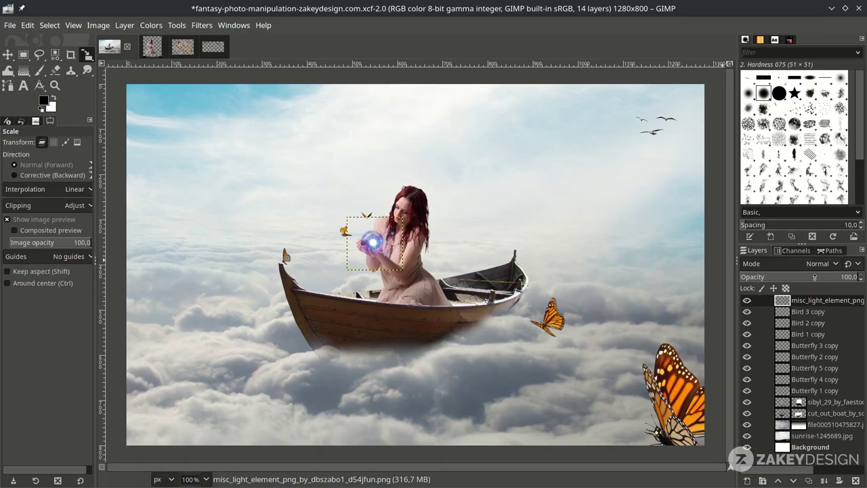
# Set the light element layer's blending mode to Screen and inspect the glow on the crystal ball
pyautogui.click(817, 263)
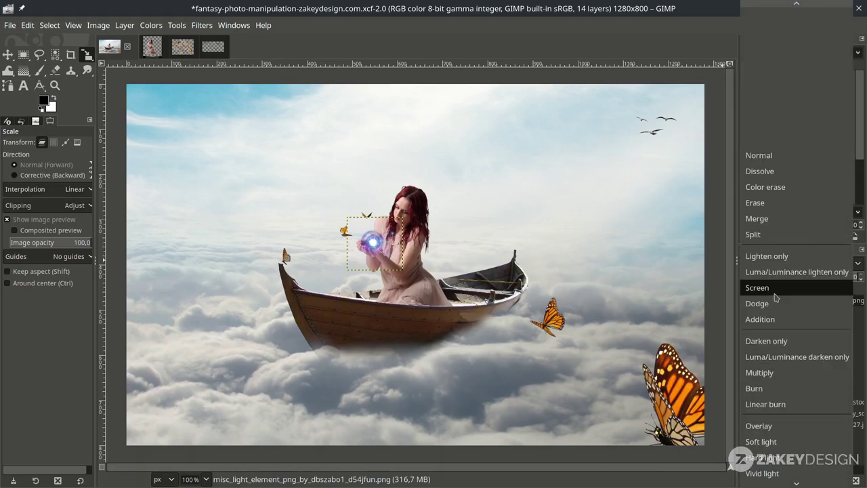
pyautogui.click(765, 300)
pyautogui.scroll(5, 371, 223)
pyautogui.scroll(-4, 369, 220)
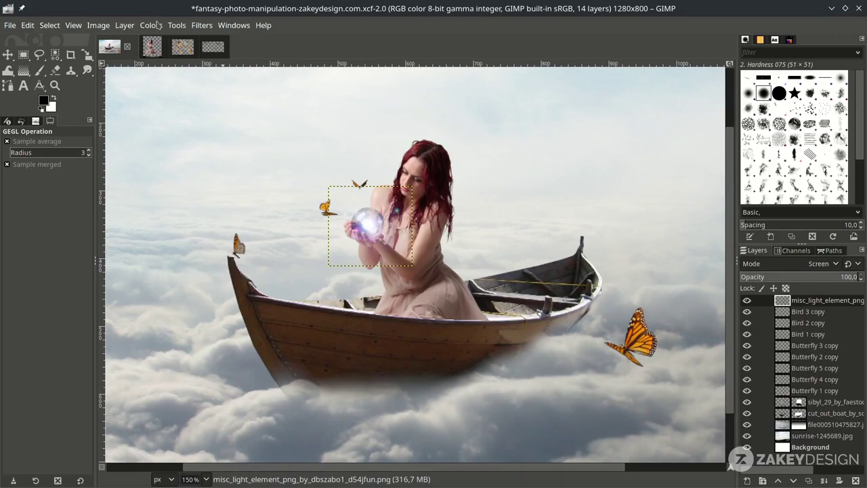
# Shift the hue of the light element layer to -159 with Hue-Saturation, turning the crystal ball's glow yellow-green
pyautogui.click(157, 25)
pyautogui.click(176, 79)
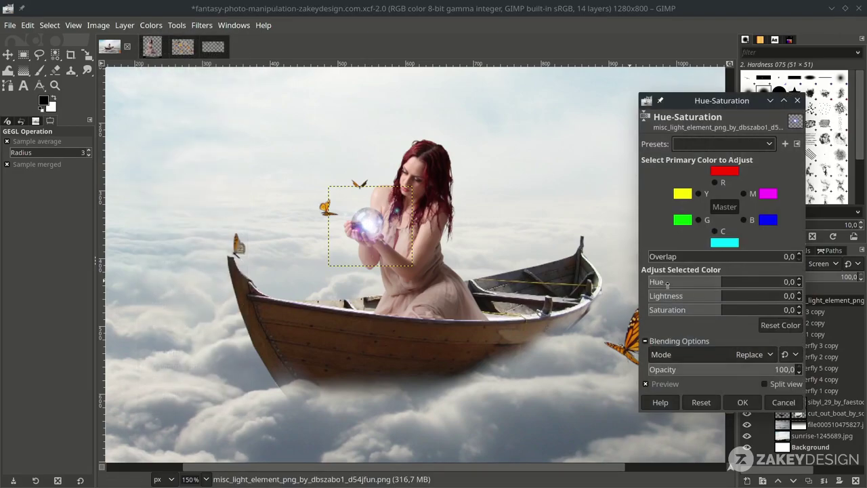
pyautogui.moveTo(668, 285); pyautogui.dragTo(660, 281)
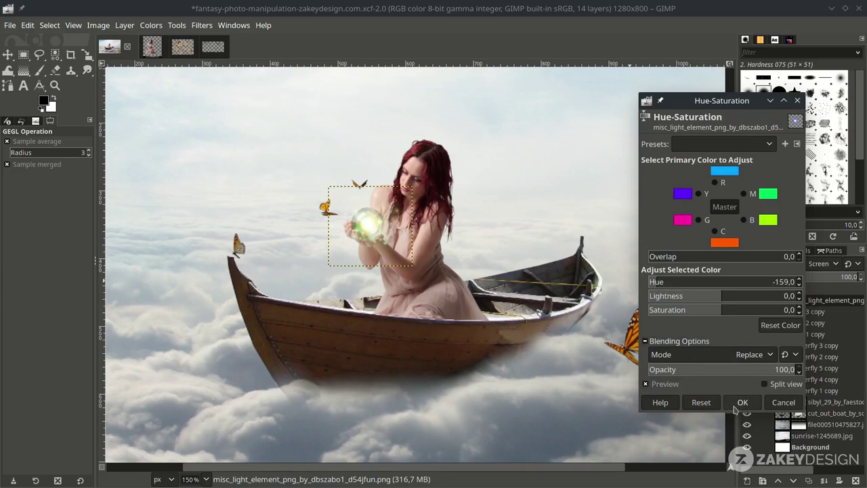
pyautogui.scroll(3, 413, 270)
pyautogui.scroll(-1, 322, 202)
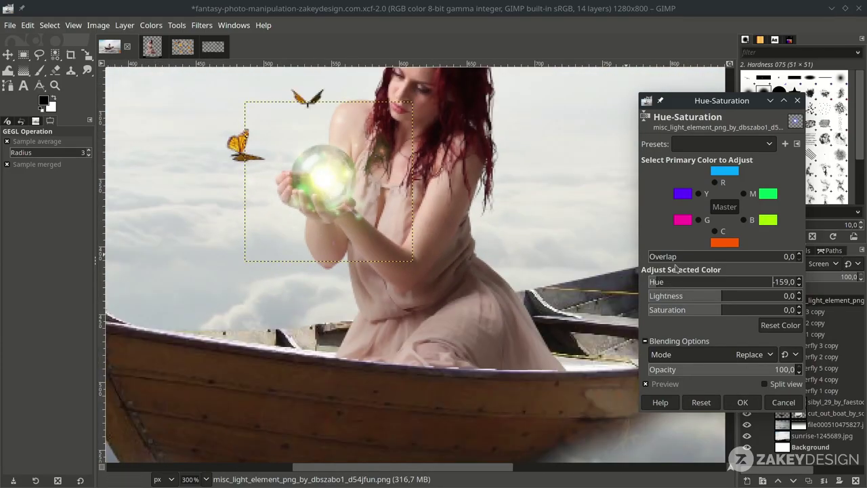
pyautogui.click(742, 402)
pyautogui.press('-')
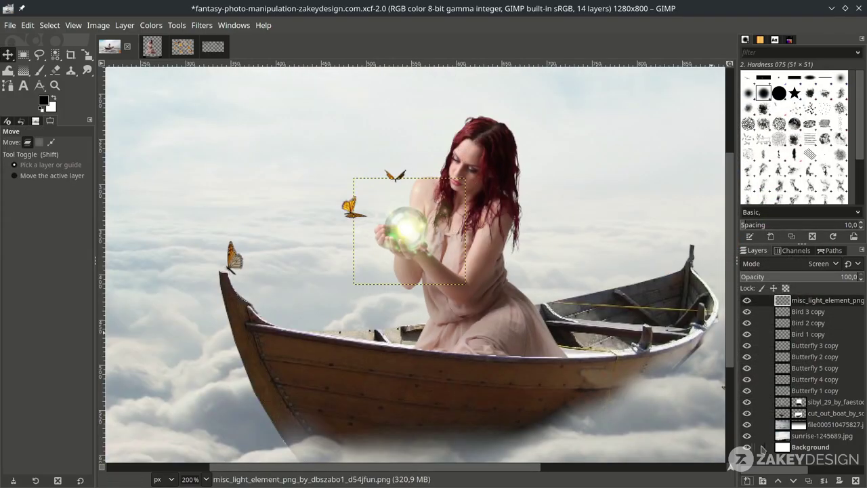
# Add a new transparent layer named glow above the light element layer
pyautogui.click(747, 480)
pyautogui.moveTo(701, 217); pyautogui.dragTo(615, 158)
pyautogui.click(712, 418)
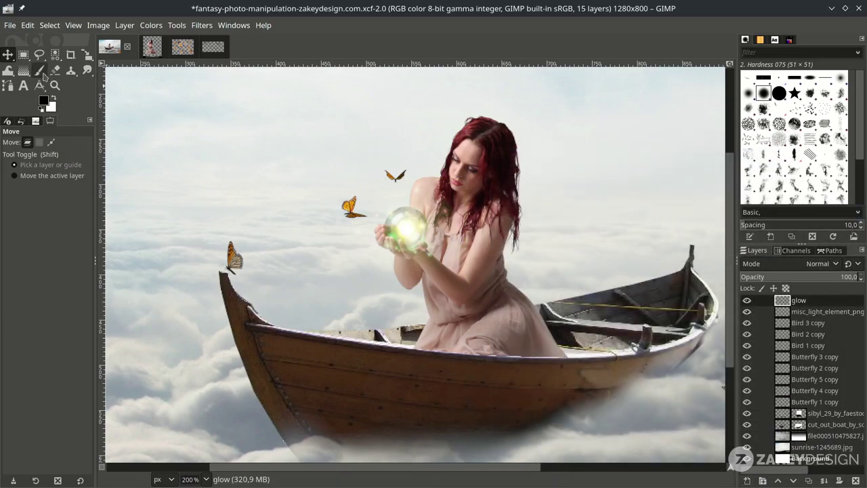
# Choose the Paintbrush and set the foreground color to bright yellow, ffde3e
pyautogui.click(40, 71)
pyautogui.click(43, 100)
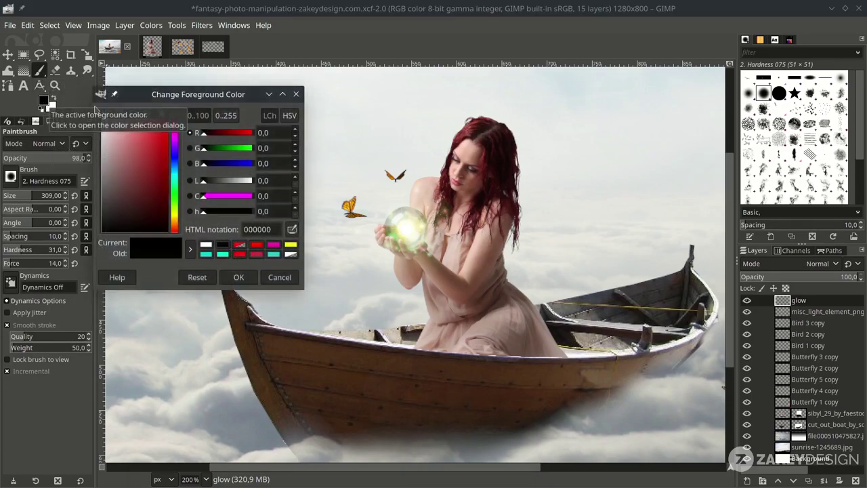
pyautogui.click(175, 215)
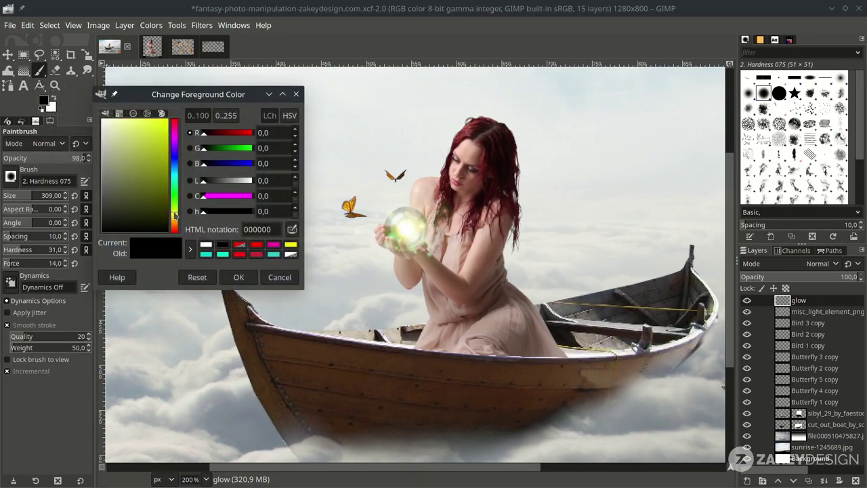
pyautogui.moveTo(158, 145); pyautogui.dragTo(149, 118)
pyautogui.moveTo(174, 220); pyautogui.dragTo(175, 217)
pyautogui.moveTo(160, 126); pyautogui.dragTo(151, 114)
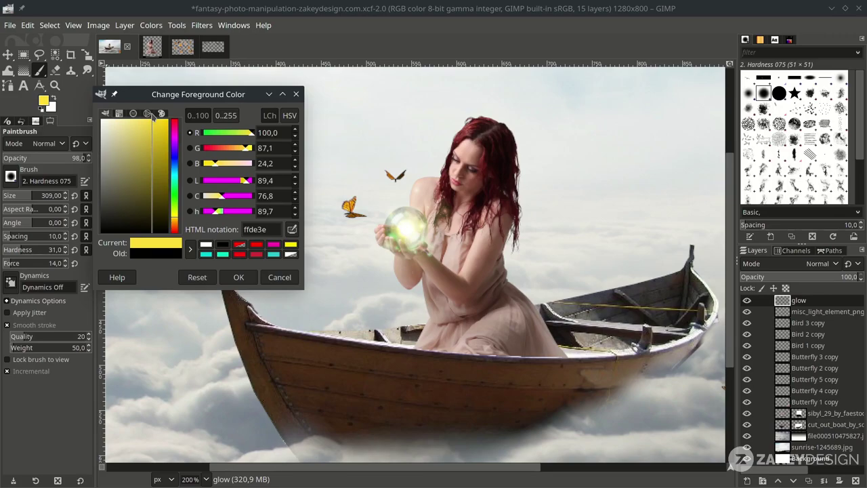
pyautogui.click(237, 278)
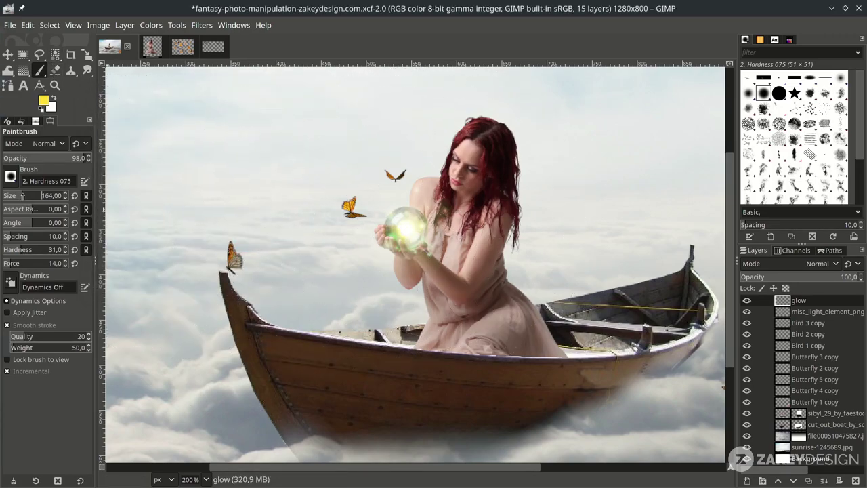
# Set the brush size to 93 and load the alpha of the woman's layer as a selection
pyautogui.moveTo(23, 195); pyautogui.dragTo(19, 195)
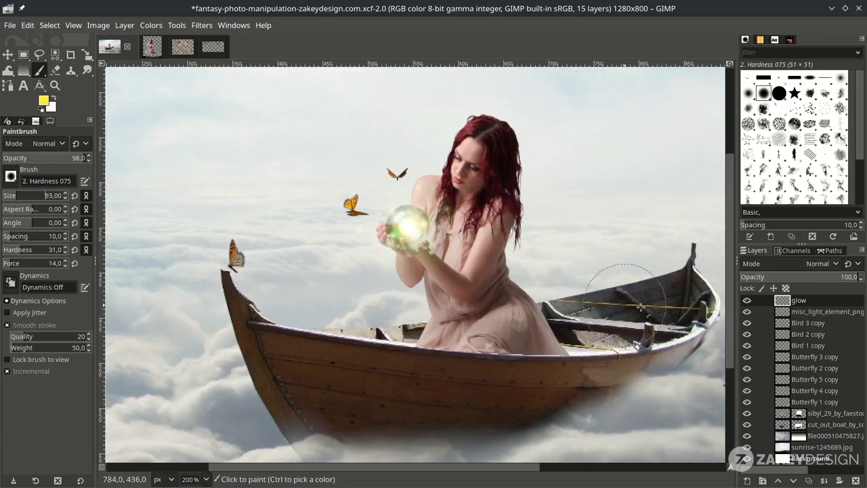
pyautogui.rightClick(783, 414)
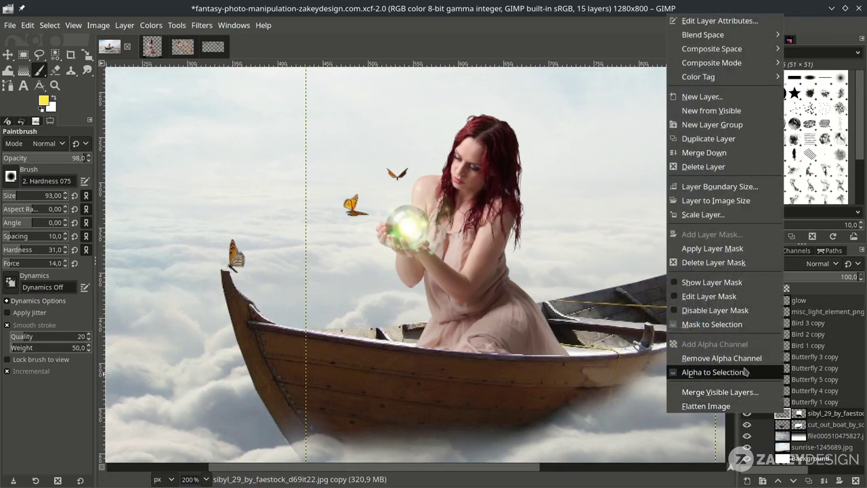
pyautogui.click(741, 379)
pyautogui.press('+')
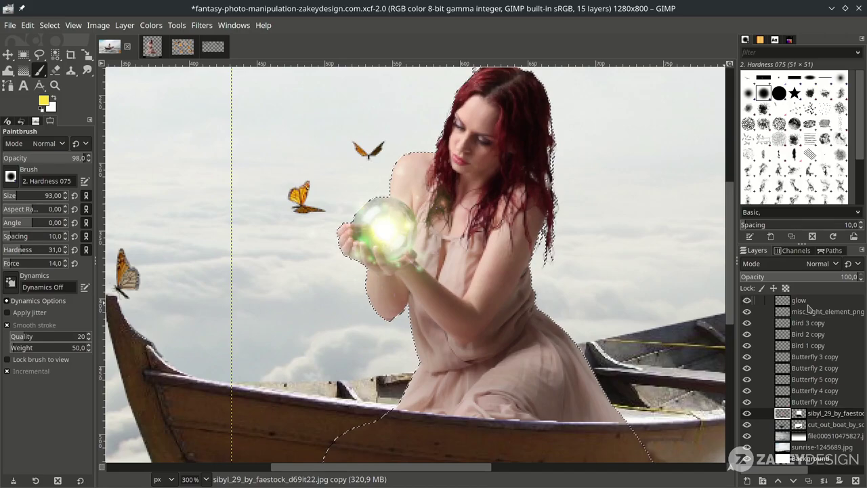
# Paint yellow on the glow layer inside the selection, over the crystal ball and the woman's hands, arms, chest and lower face
pyautogui.click(803, 301)
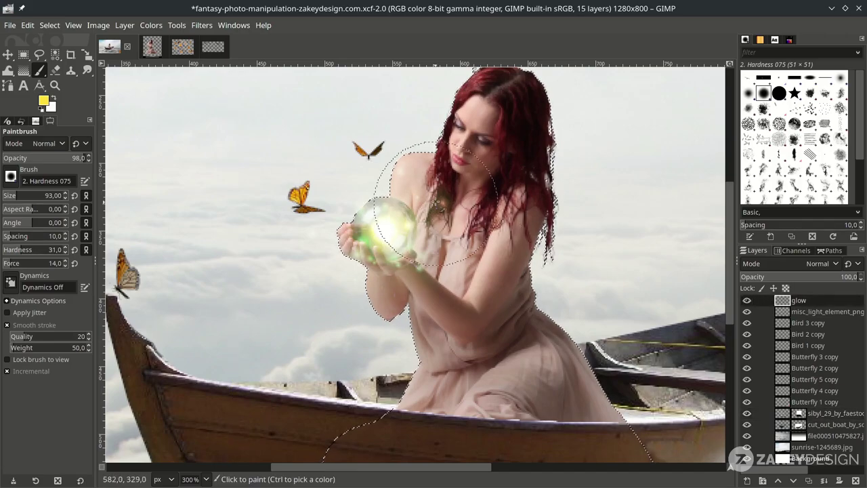
pyautogui.click(399, 188)
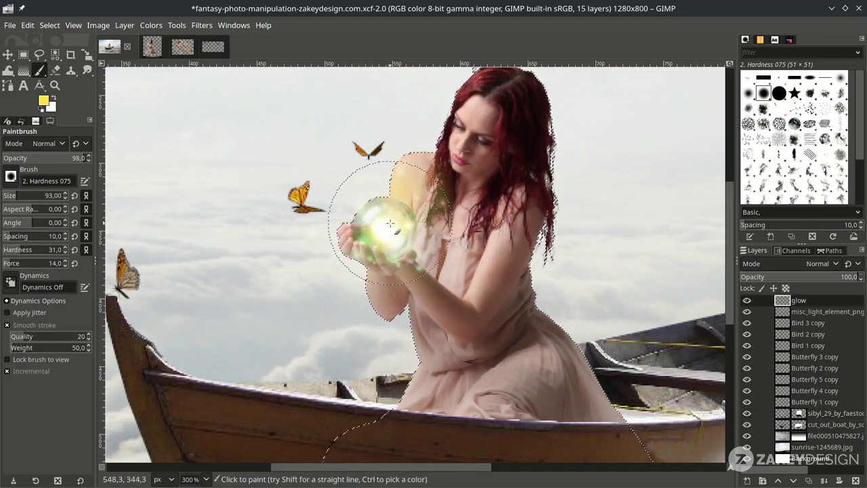
pyautogui.moveTo(390, 224)
pyautogui.mouseDown()
pyautogui.moveTo(368, 209)
pyautogui.moveTo(411, 194)
pyautogui.mouseUp()
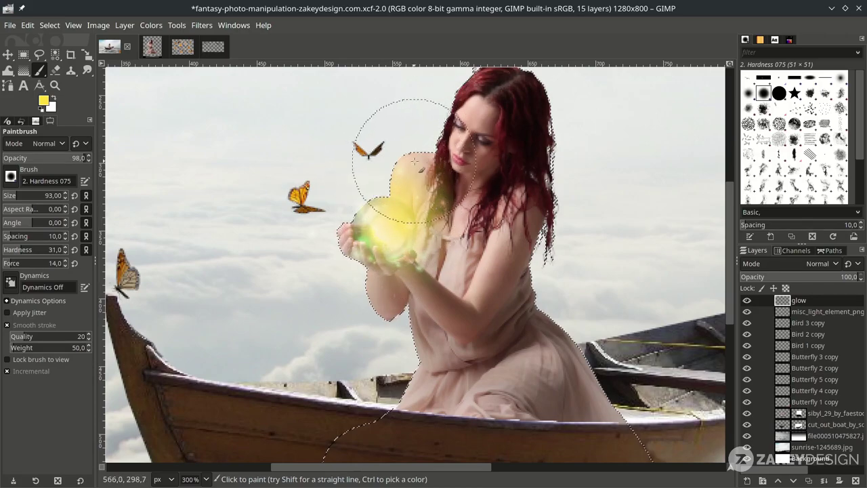
pyautogui.moveTo(408, 244)
pyautogui.mouseDown()
pyautogui.moveTo(375, 248)
pyautogui.moveTo(397, 291)
pyautogui.moveTo(406, 230)
pyautogui.moveTo(447, 270)
pyautogui.moveTo(458, 359)
pyautogui.mouseUp()
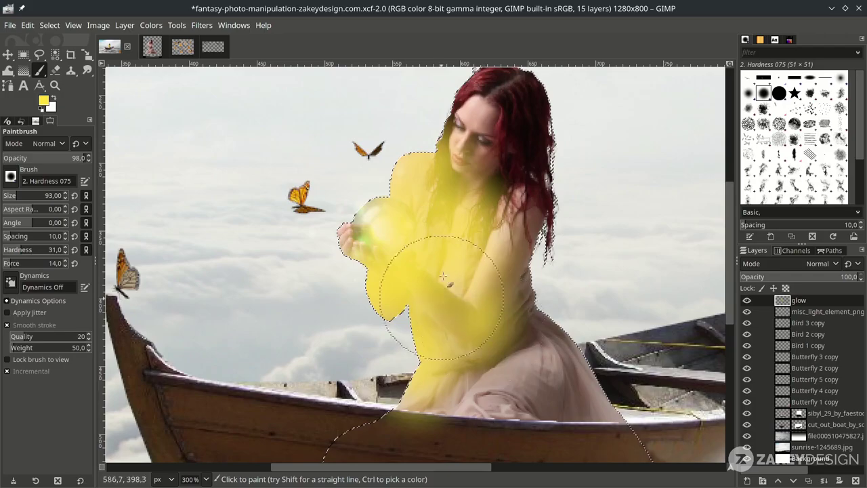
pyautogui.moveTo(480, 190); pyautogui.dragTo(453, 157)
pyautogui.hscroll(2, 365, 203)
pyautogui.click(269, 218)
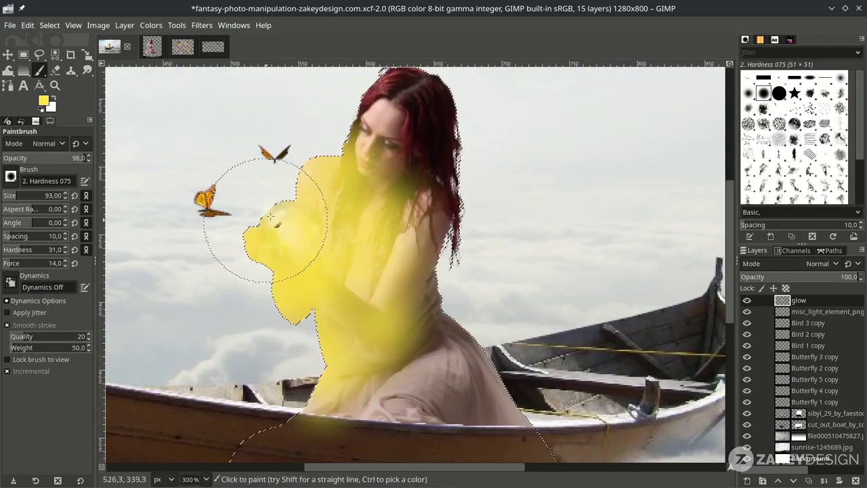
# Set the glow layer's blending mode to Overlay and clear the selection
pyautogui.scroll(-4, 337, 329)
pyautogui.scroll(-2, 336, 330)
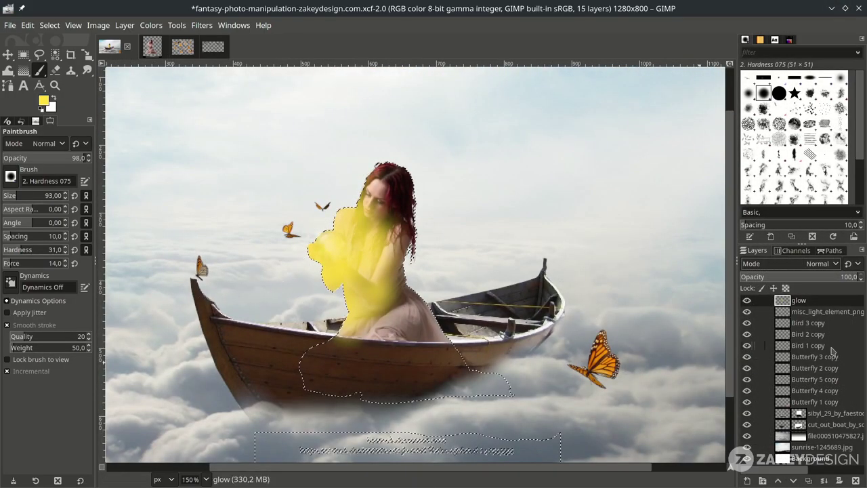
pyautogui.click(821, 264)
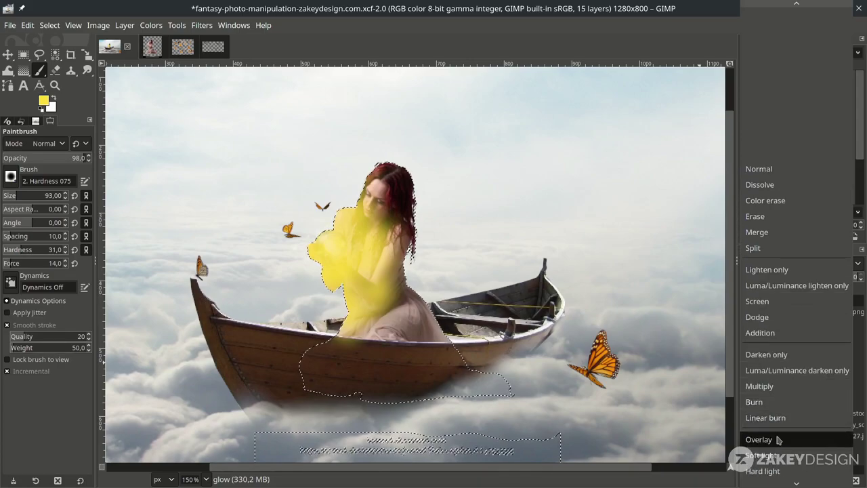
pyautogui.click(770, 442)
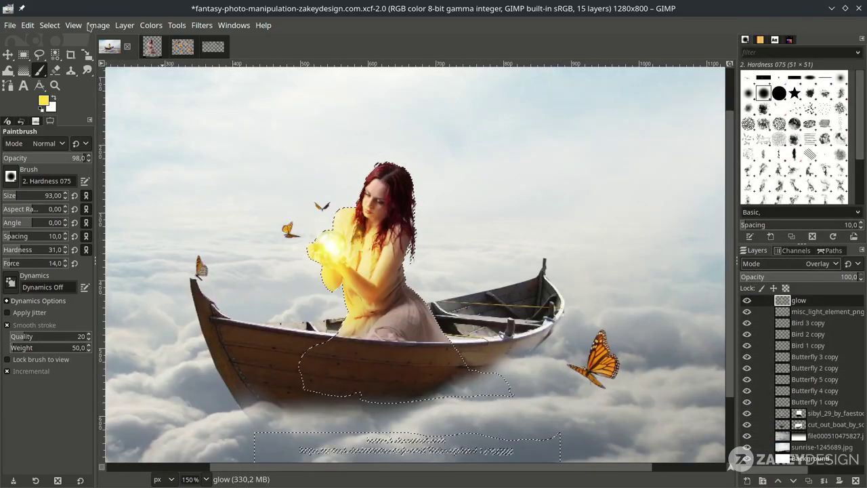
pyautogui.click(49, 25)
pyautogui.click(61, 54)
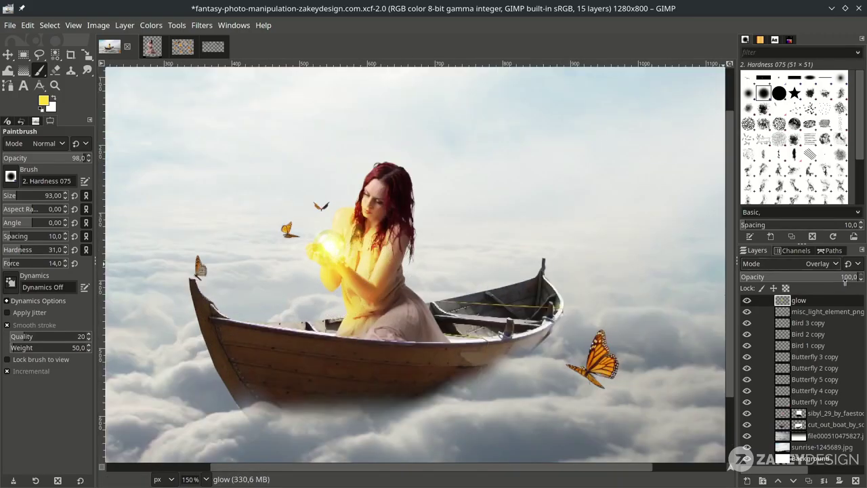
# Lower the glow layer's opacity to 46.4 and save the composition
pyautogui.click(794, 278)
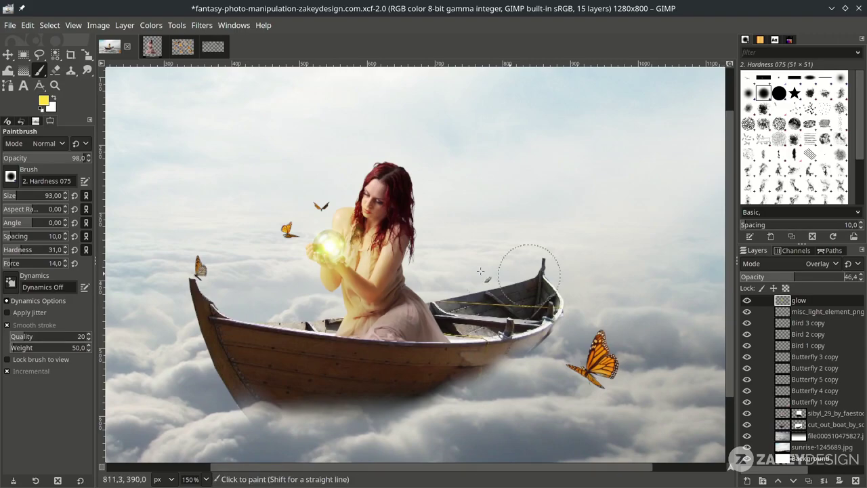
pyautogui.hotkey('ctrl', 's')
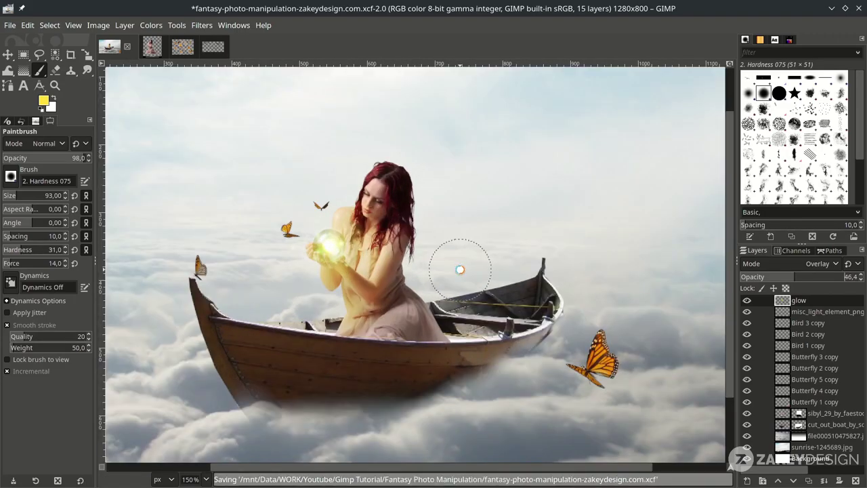
pyautogui.hotkey('shift', 'ctrl', 'j')
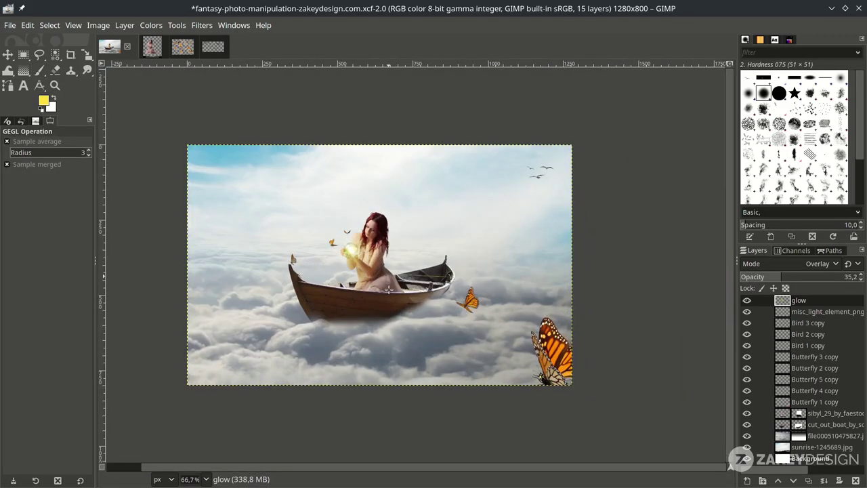
# Create a new layer from the visible image and apply High Pass to it in Overlay mode with Std. Dev. 11.1 and contrast 0.278
pyautogui.rightClick(820, 305)
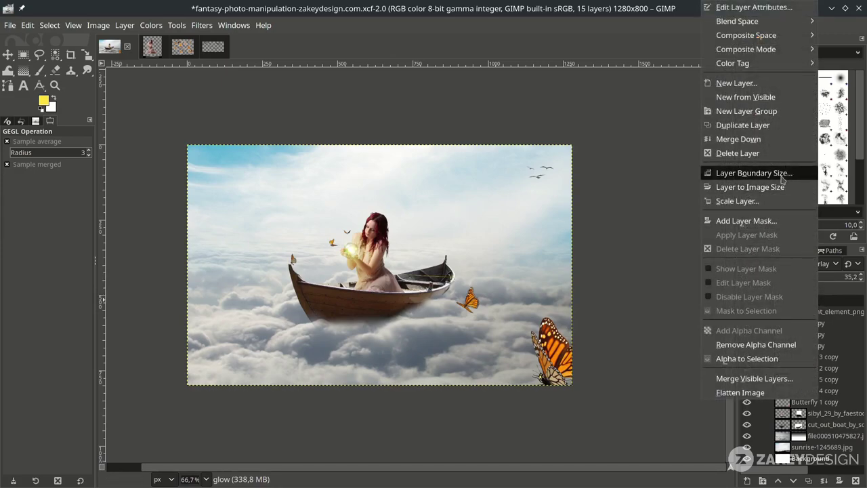
pyautogui.click(784, 100)
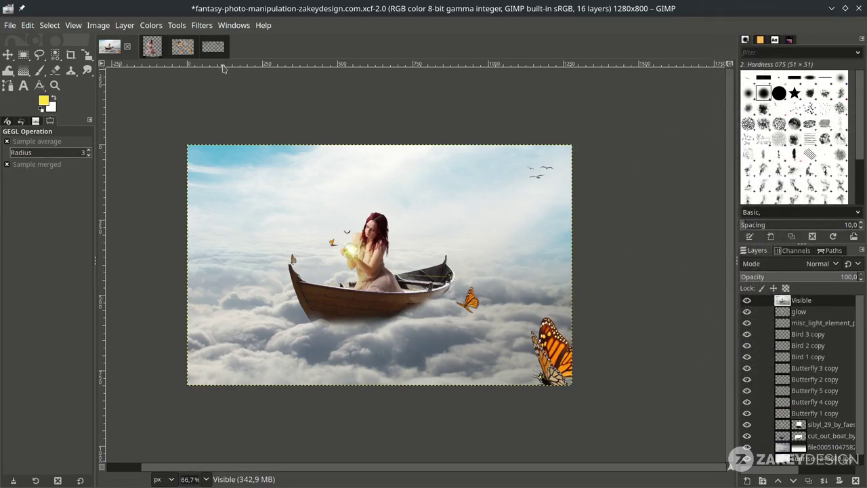
pyautogui.click(201, 27)
pyautogui.moveTo(332, 116)
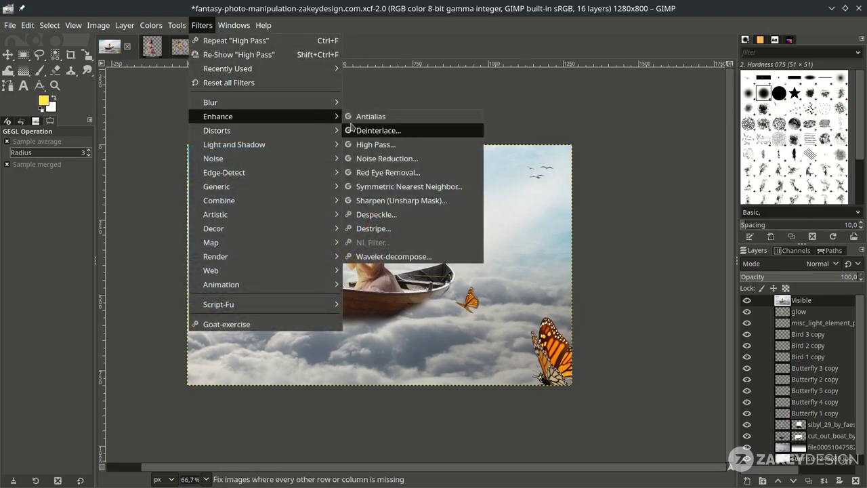
pyautogui.click(371, 145)
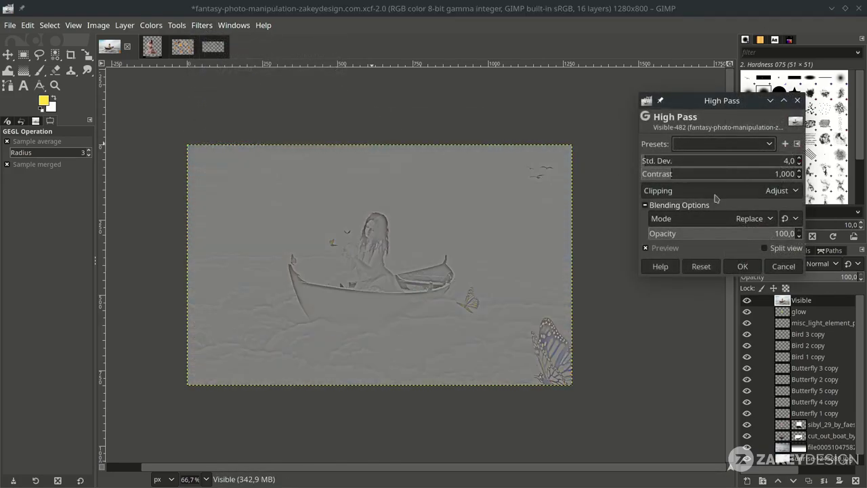
pyautogui.click(702, 223)
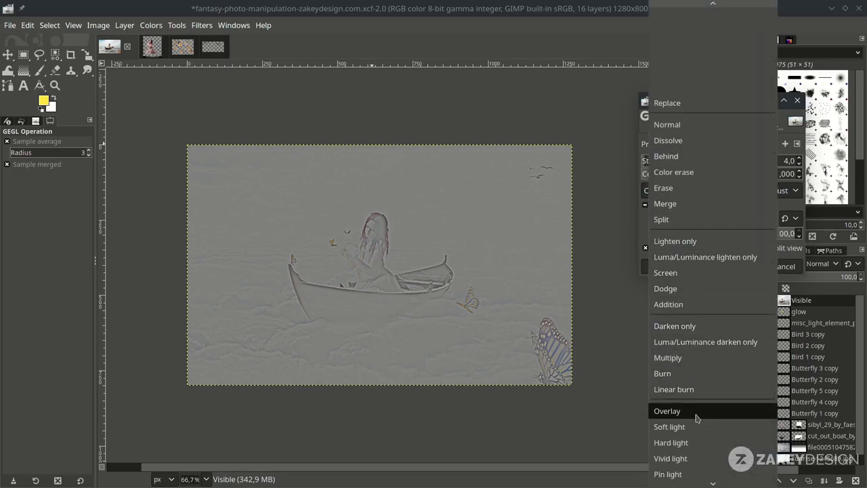
pyautogui.click(697, 411)
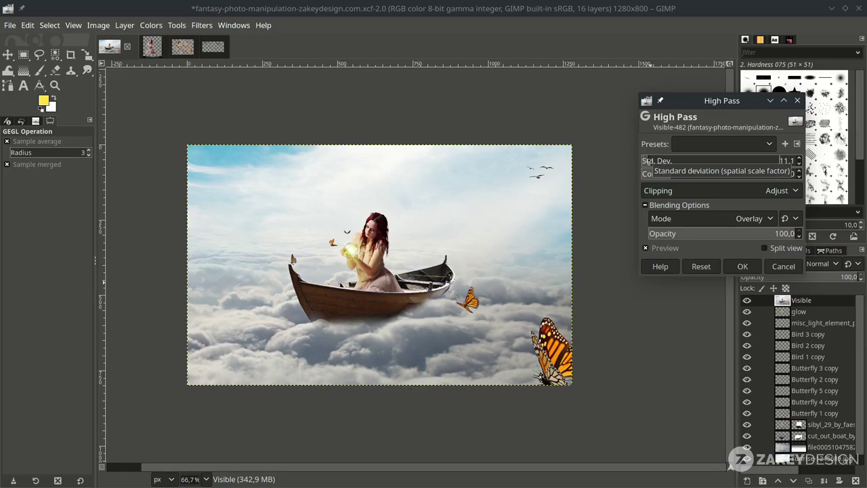
pyautogui.moveTo(689, 174); pyautogui.dragTo(651, 174)
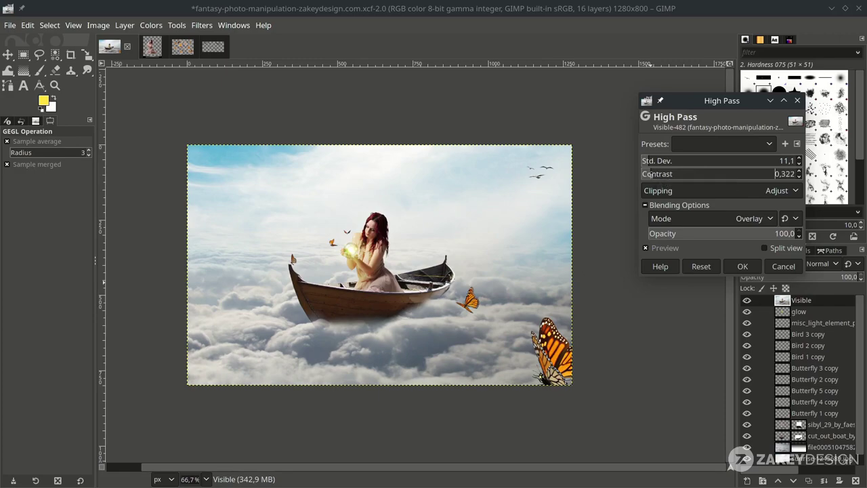
pyautogui.click(649, 175)
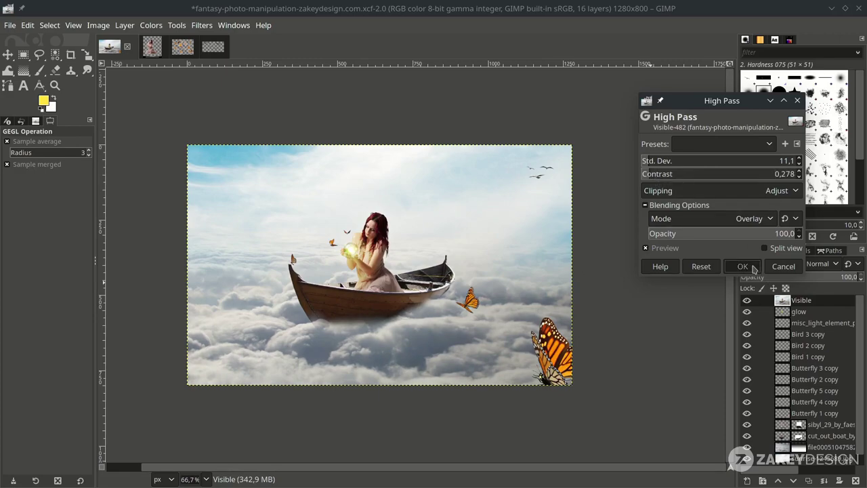
pyautogui.click(742, 266)
# Warm the colors of the Visible layer by lowering the original temperature in Color Temperature
pyautogui.click(152, 29)
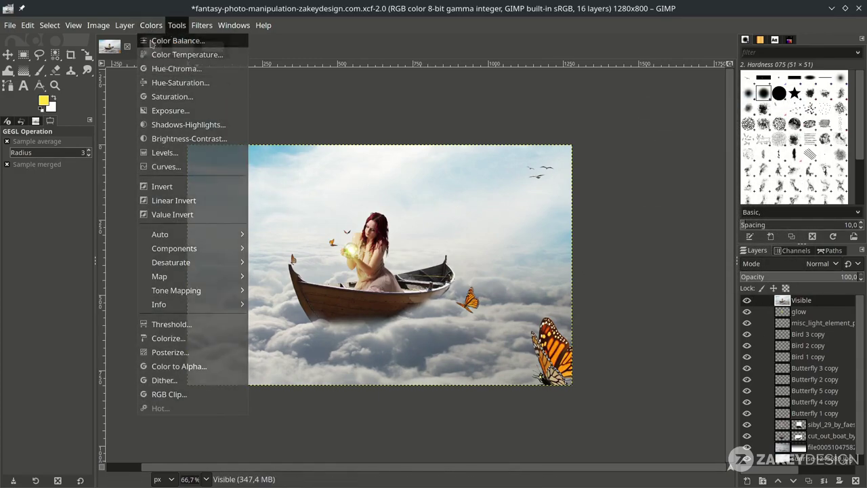
pyautogui.click(206, 55)
pyautogui.click(703, 161)
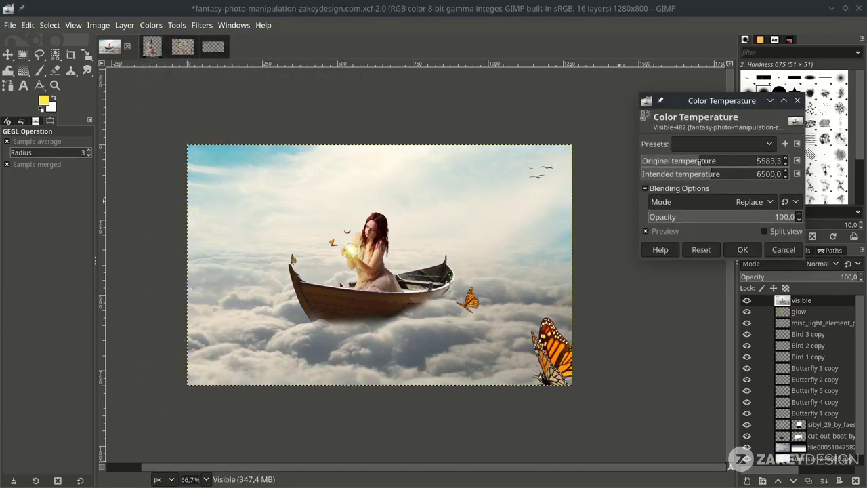
pyautogui.moveTo(689, 161); pyautogui.dragTo(688, 161)
pyautogui.click(743, 251)
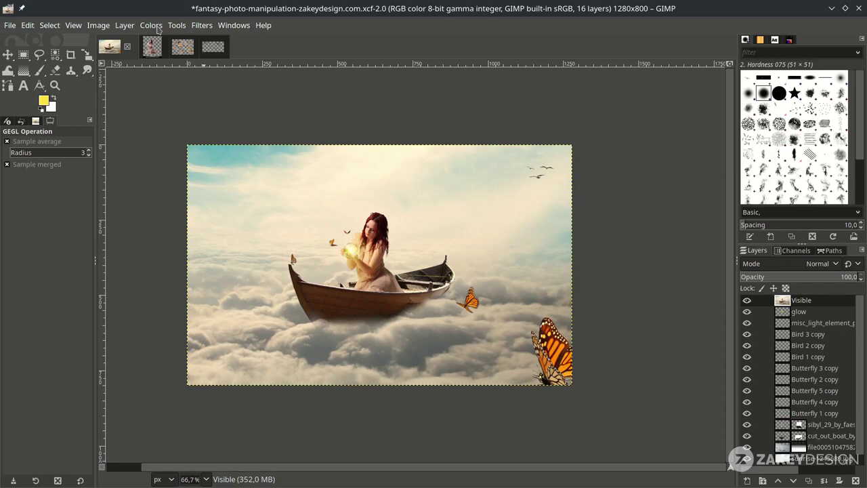
# Adjust the Visible layer's midtones in Color Balance and set its highlights to Cyan-Red -1.5 and Yellow-Blue -4.4
pyautogui.click(158, 29)
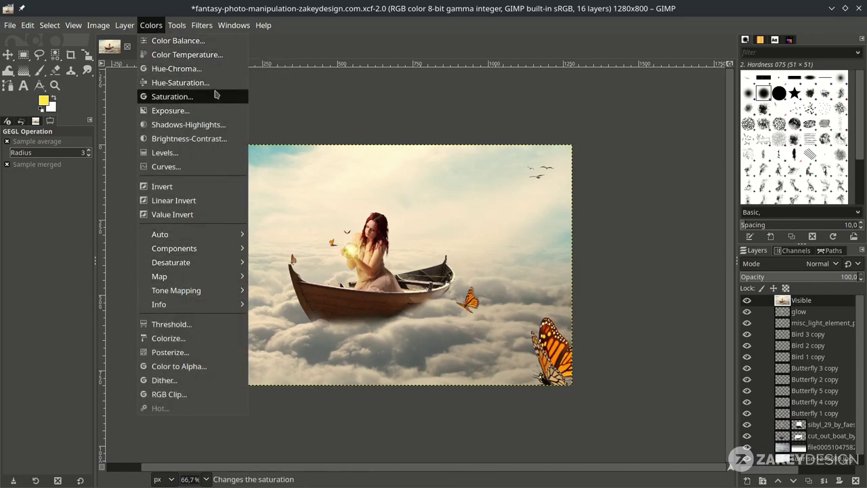
pyautogui.click(202, 40)
pyautogui.click(734, 219)
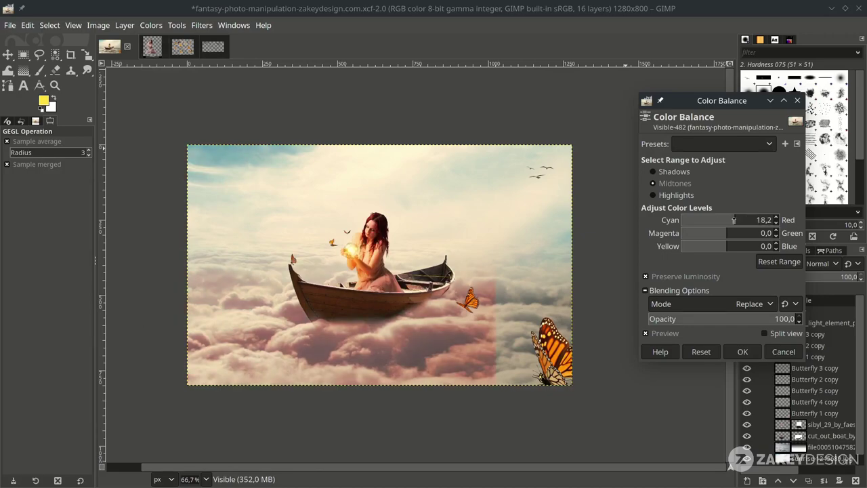
pyautogui.moveTo(733, 221); pyautogui.dragTo(726, 252)
pyautogui.click(676, 195)
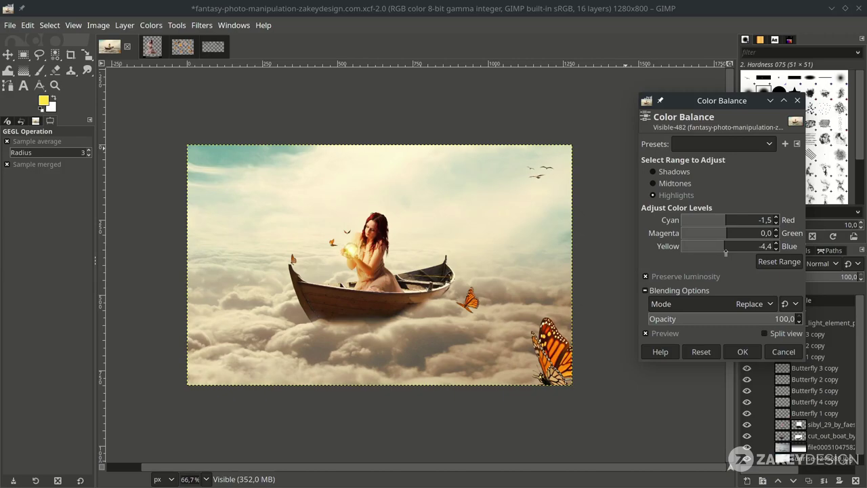
# Set the Color Balance shadows to Cyan-Red 3.4, Magenta-Green -5.4 and Yellow-Blue -5.4, apply the adjustment and save the composition
pyautogui.click(672, 172)
pyautogui.moveTo(726, 221); pyautogui.dragTo(725, 248)
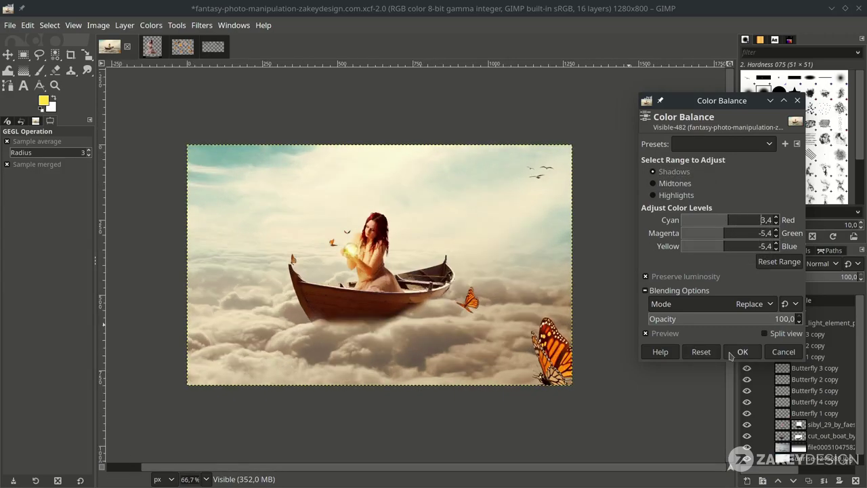
pyautogui.click(741, 352)
pyautogui.hotkey('ctrl', 's')
# Fine-tune the Visible layer's tones with a slight Curves adjustment and save the composition
pyautogui.click(151, 25)
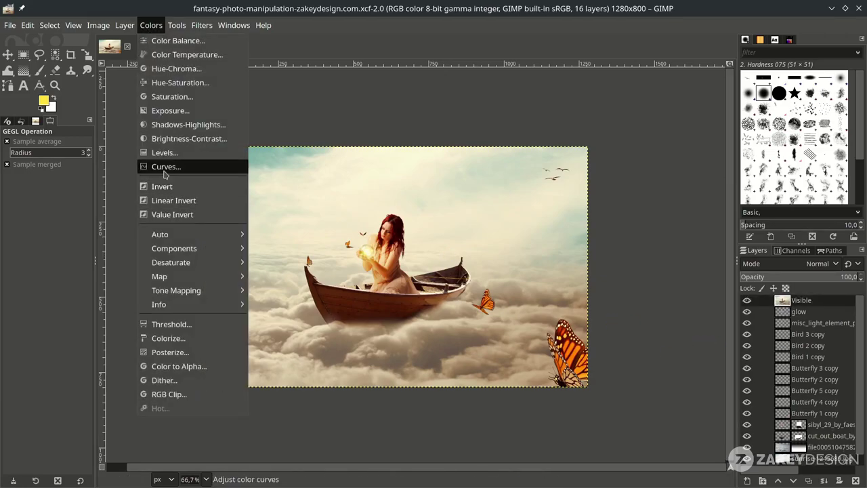
pyautogui.click(165, 167)
pyautogui.moveTo(738, 191); pyautogui.dragTo(737, 196)
pyautogui.moveTo(781, 170); pyautogui.dragTo(737, 197)
pyautogui.moveTo(738, 196); pyautogui.dragTo(737, 198)
pyautogui.click(780, 334)
pyautogui.hotkey('ctrl', 's')
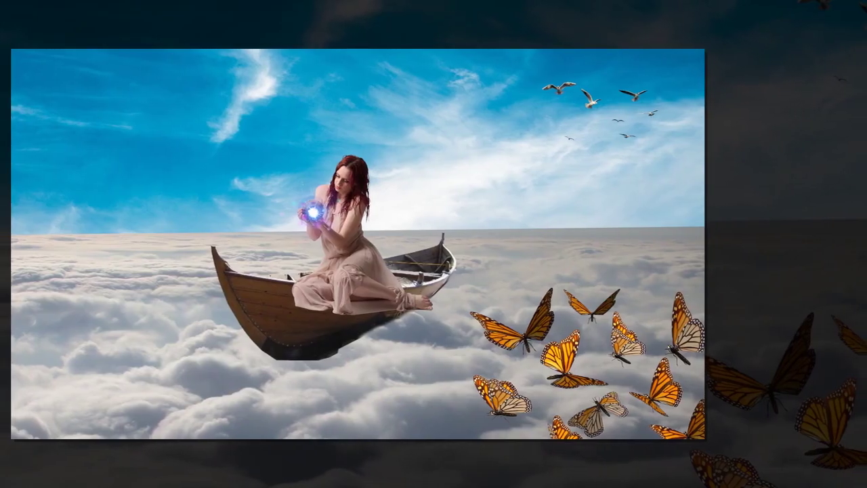